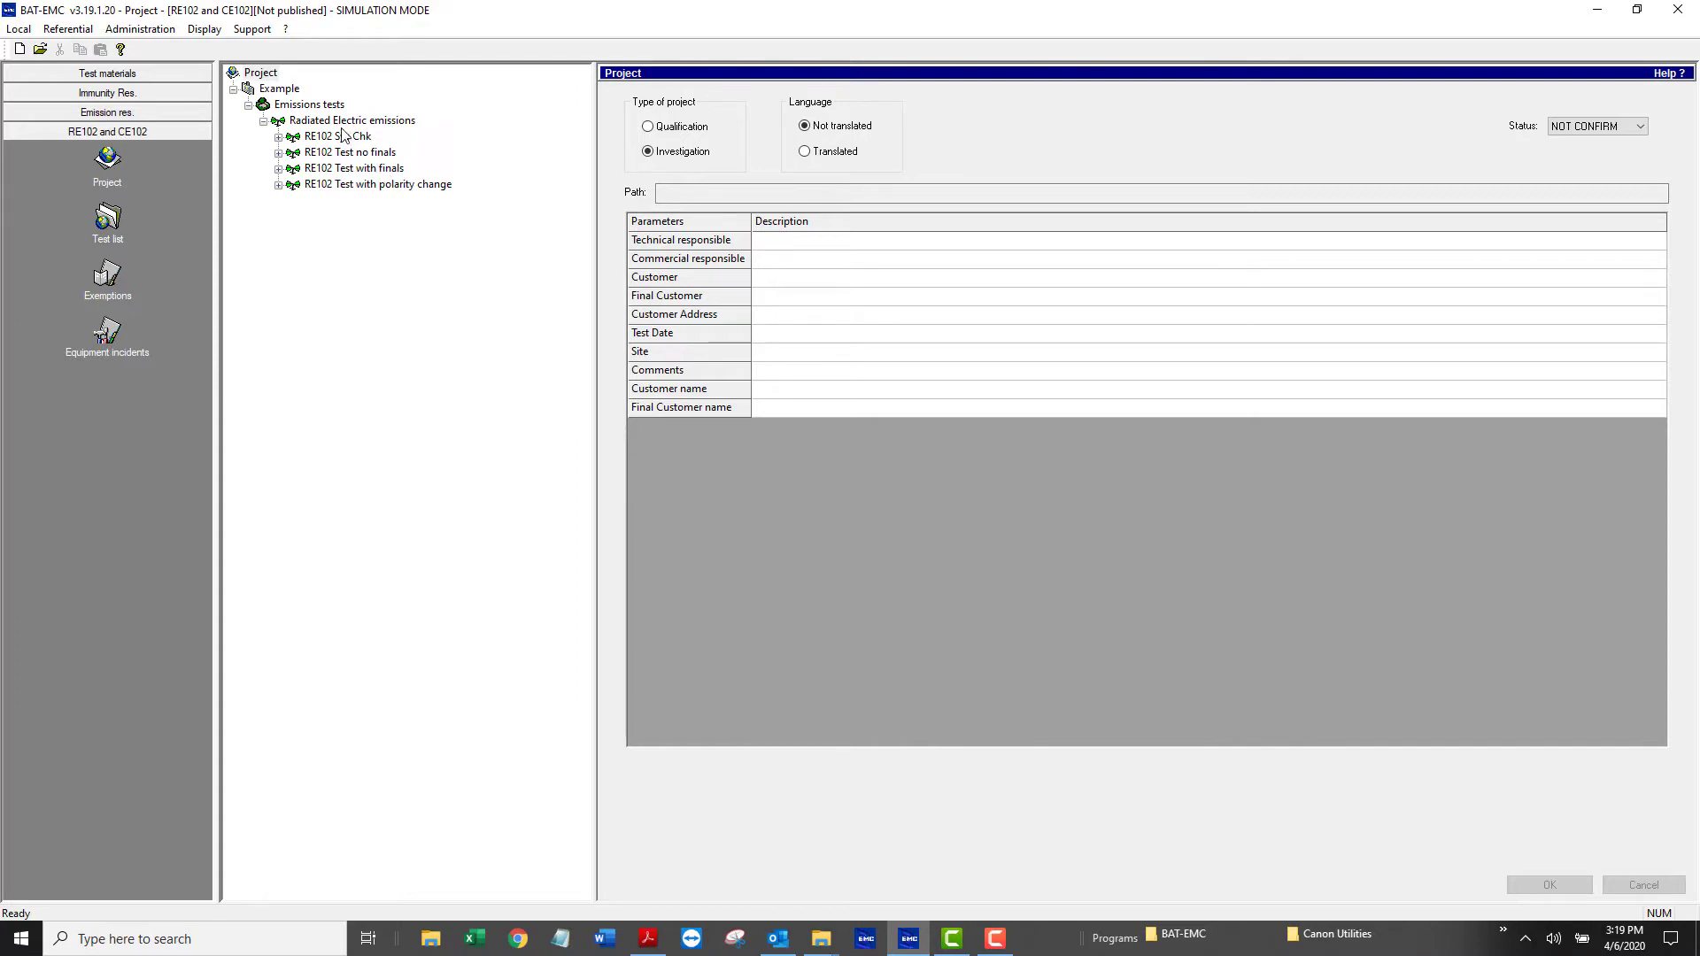
Expand the RE102 Sys Chk and RE102 Test no finals tests and compare their 10.5kHz and 10kHz-150kHz Vertical sub-range settings
left_click(278, 137)
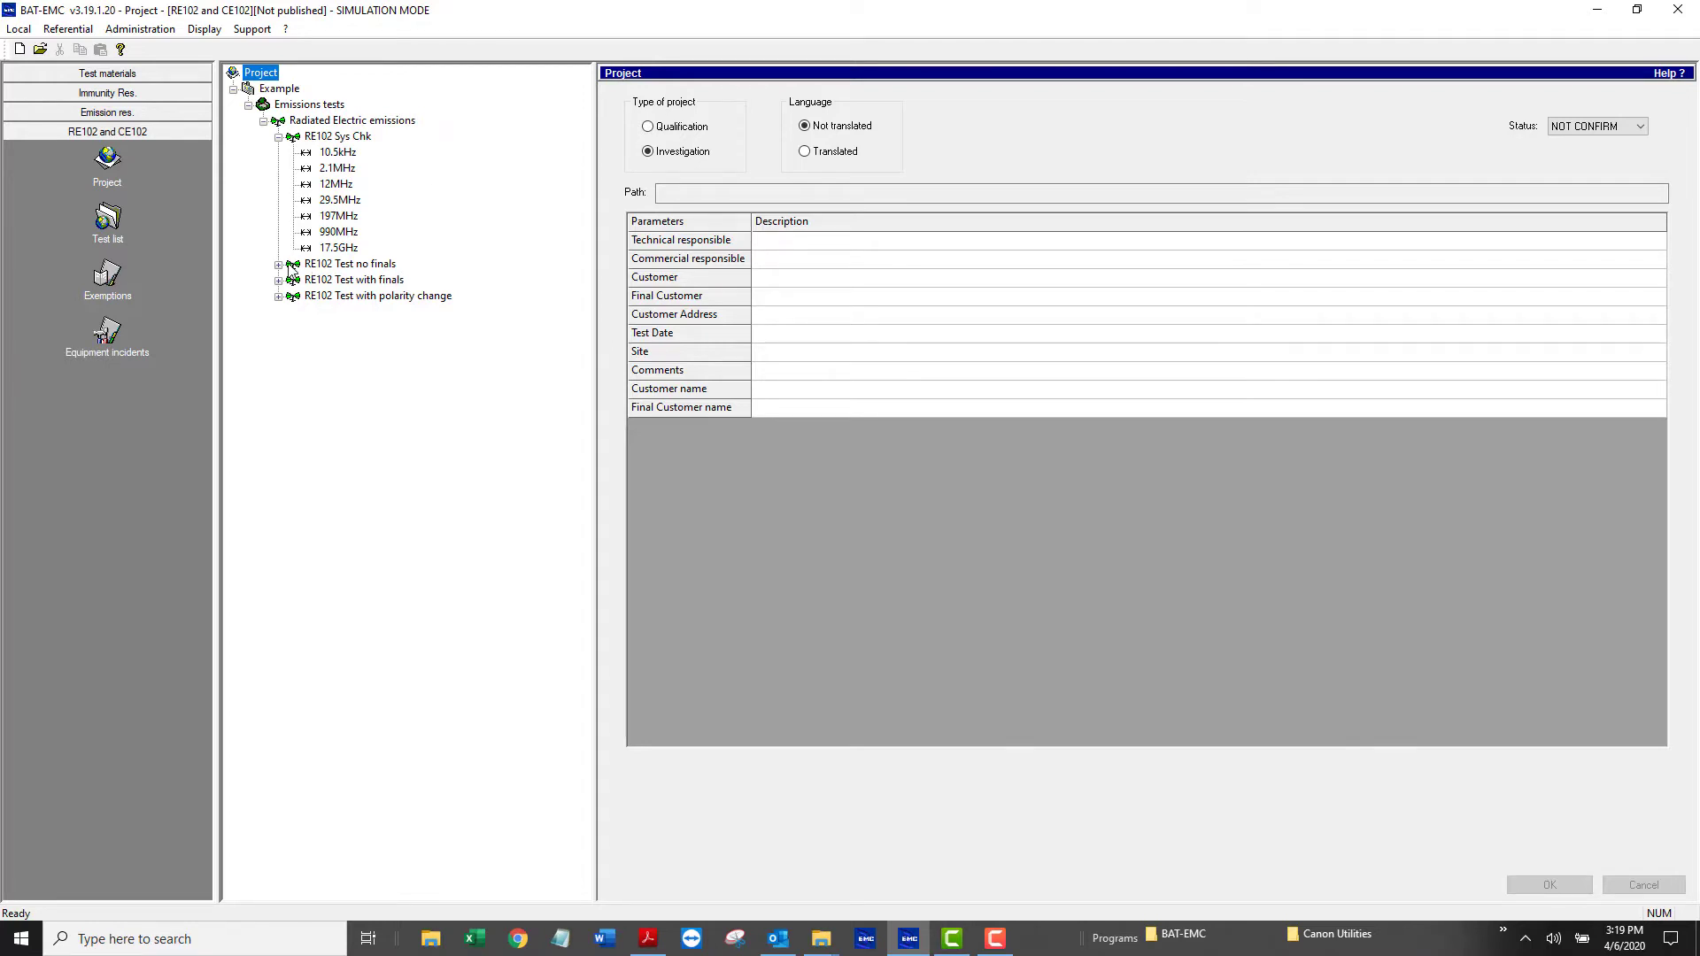
left_click(279, 265)
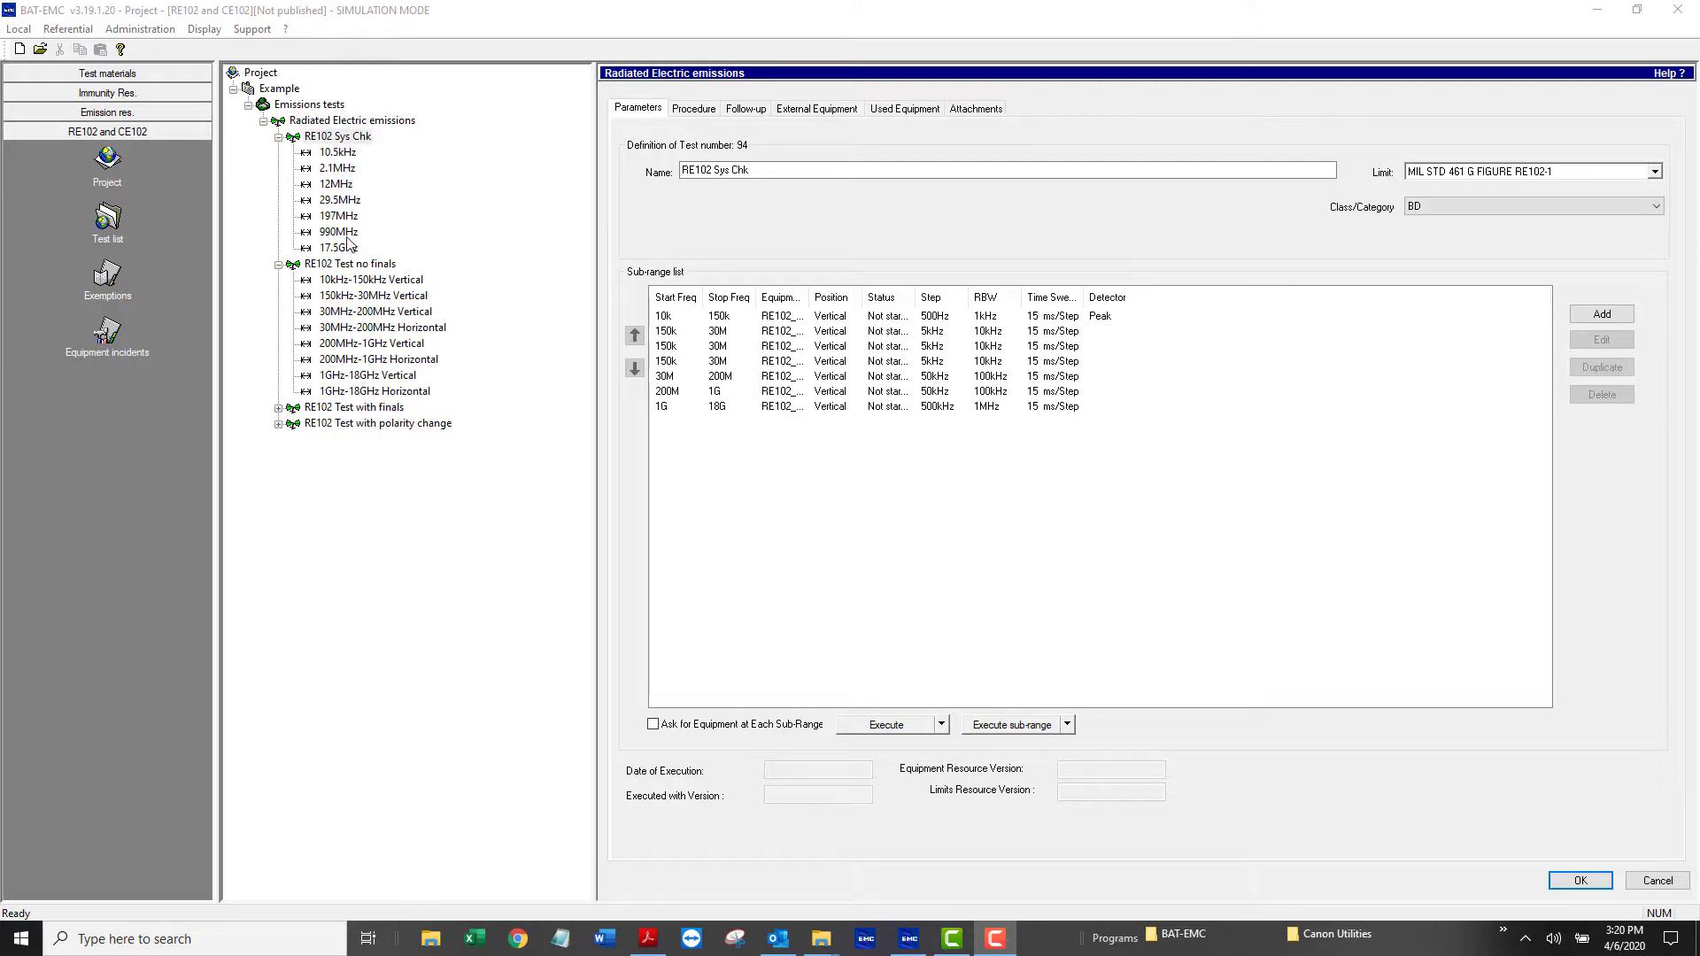
left_click(332, 152)
left_click(911, 504)
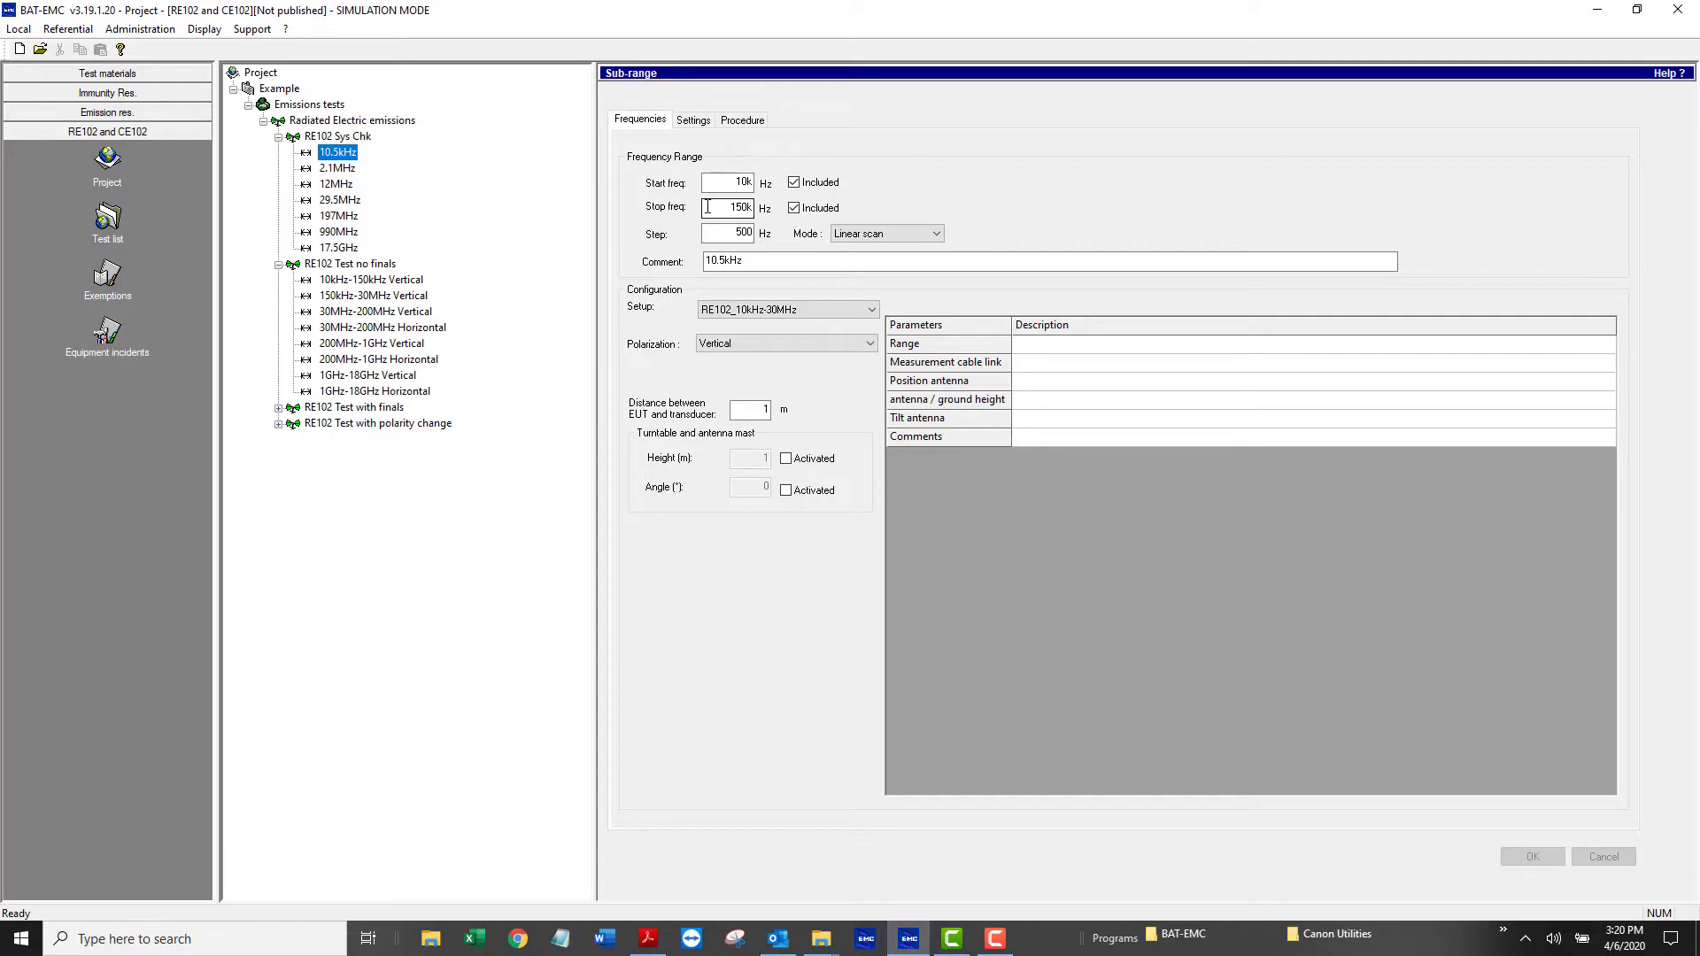
left_click(395, 282)
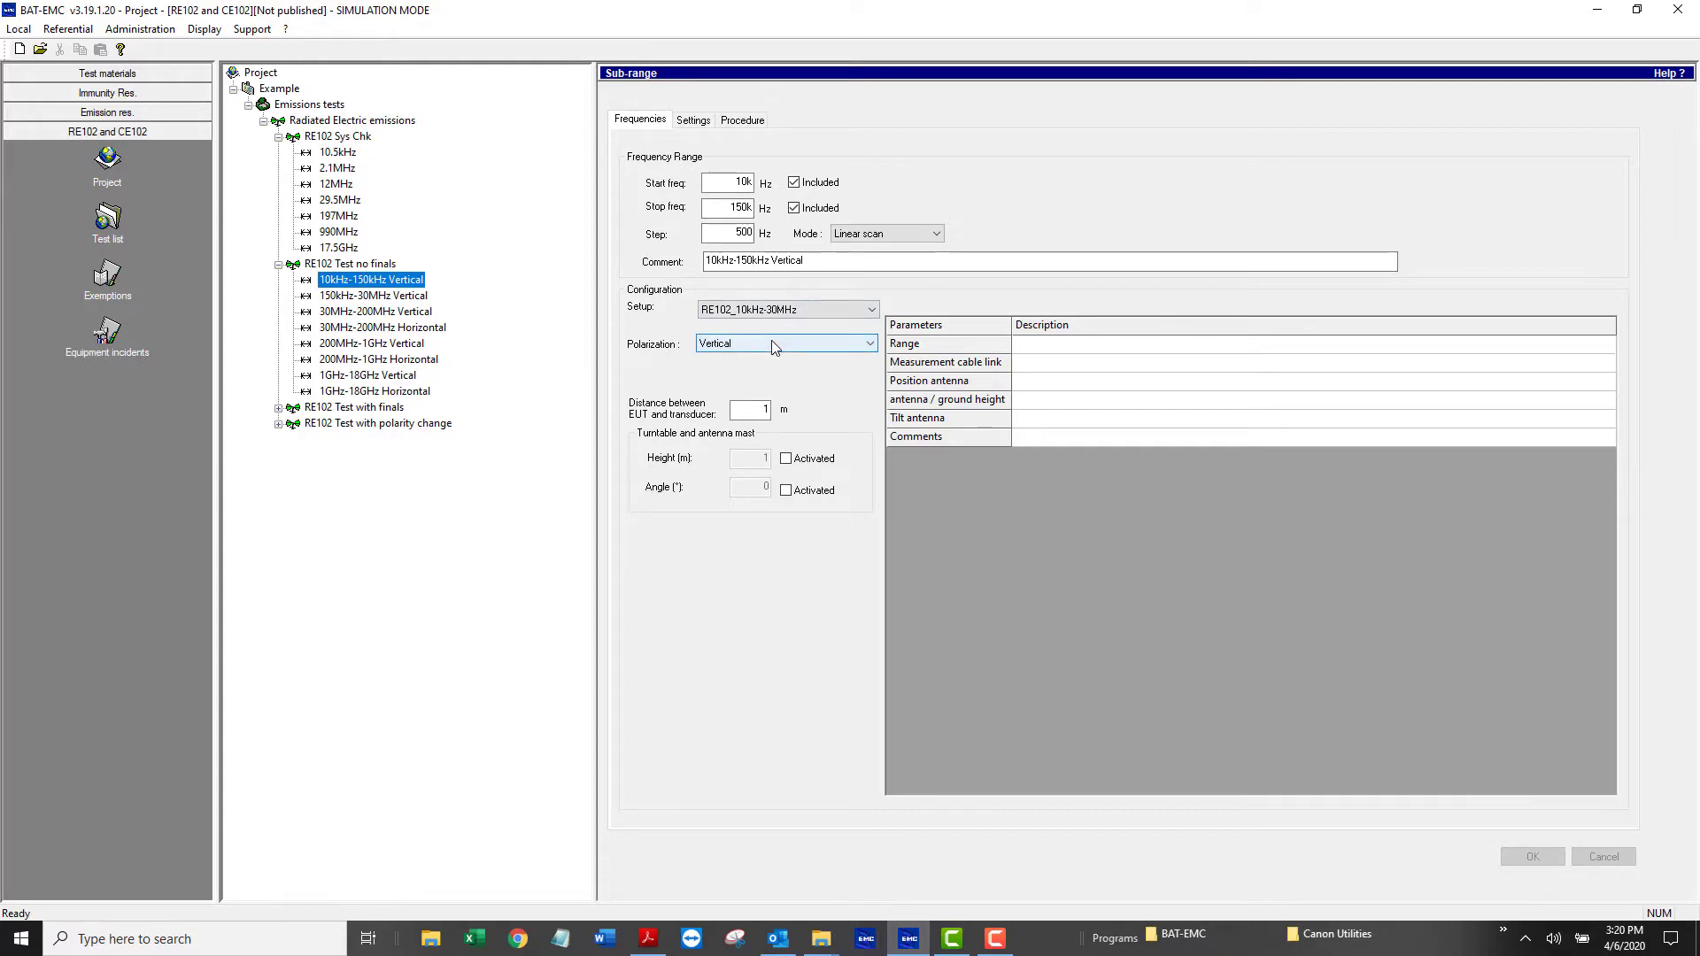
left_click(336, 153)
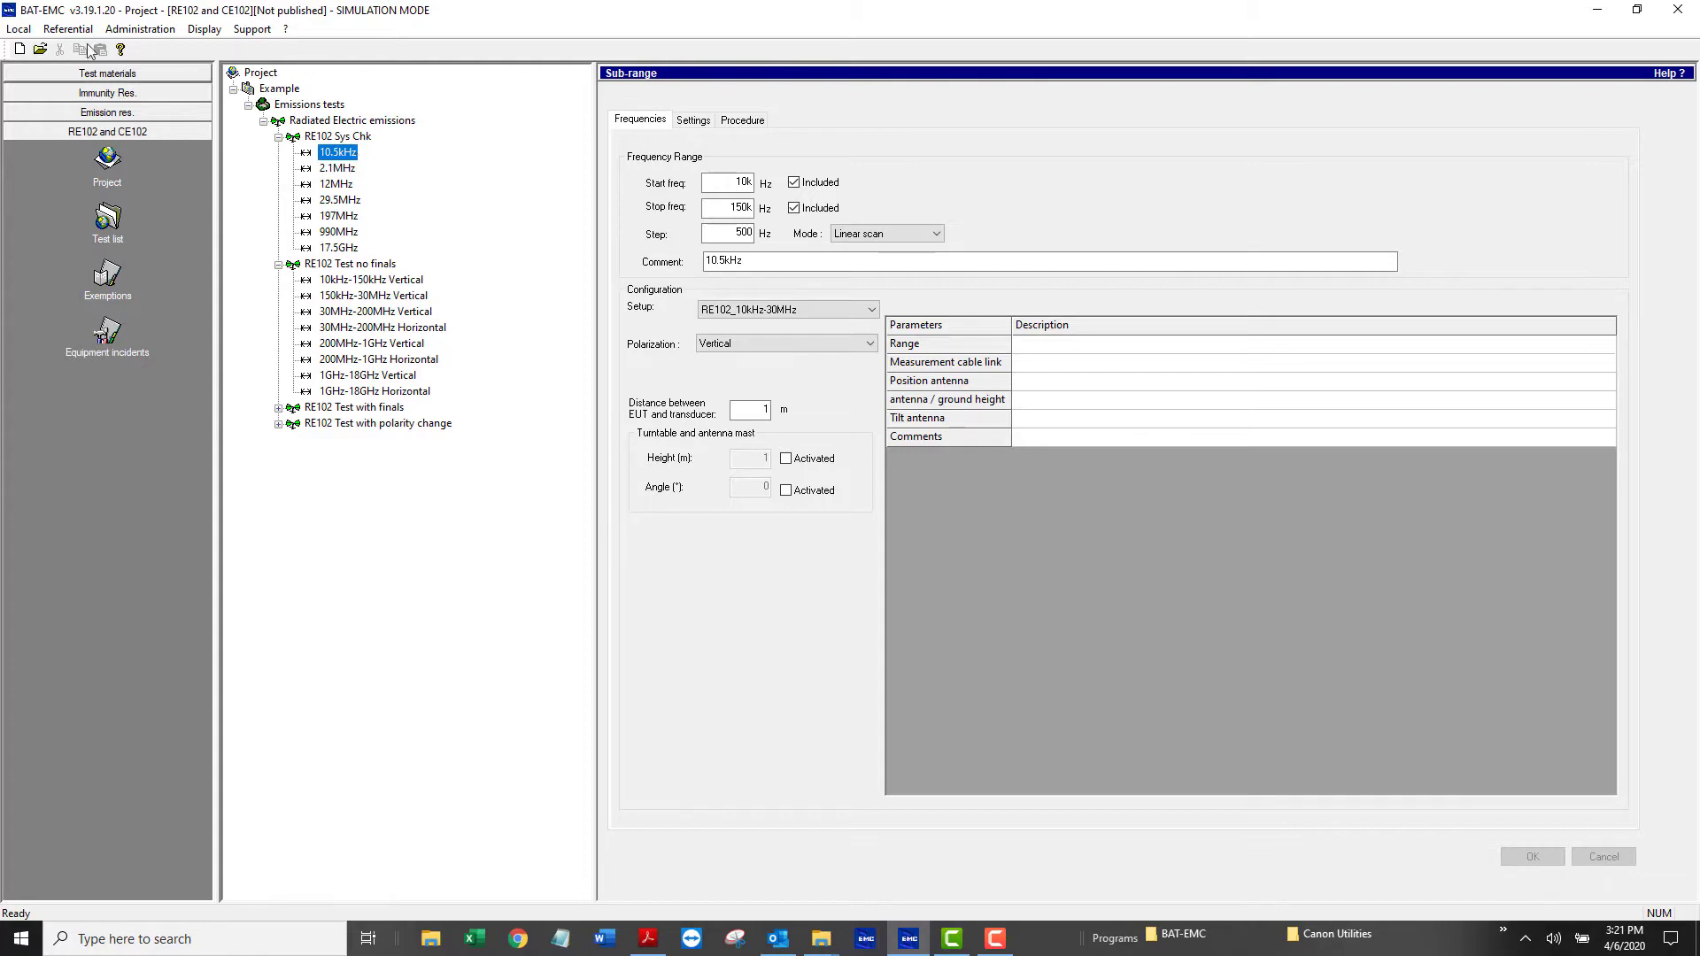
Open the emission limits library and view the curve graph of the MIL STD 461 G FIGURE RE102-1 limit
left_click(100, 111)
left_click(108, 142)
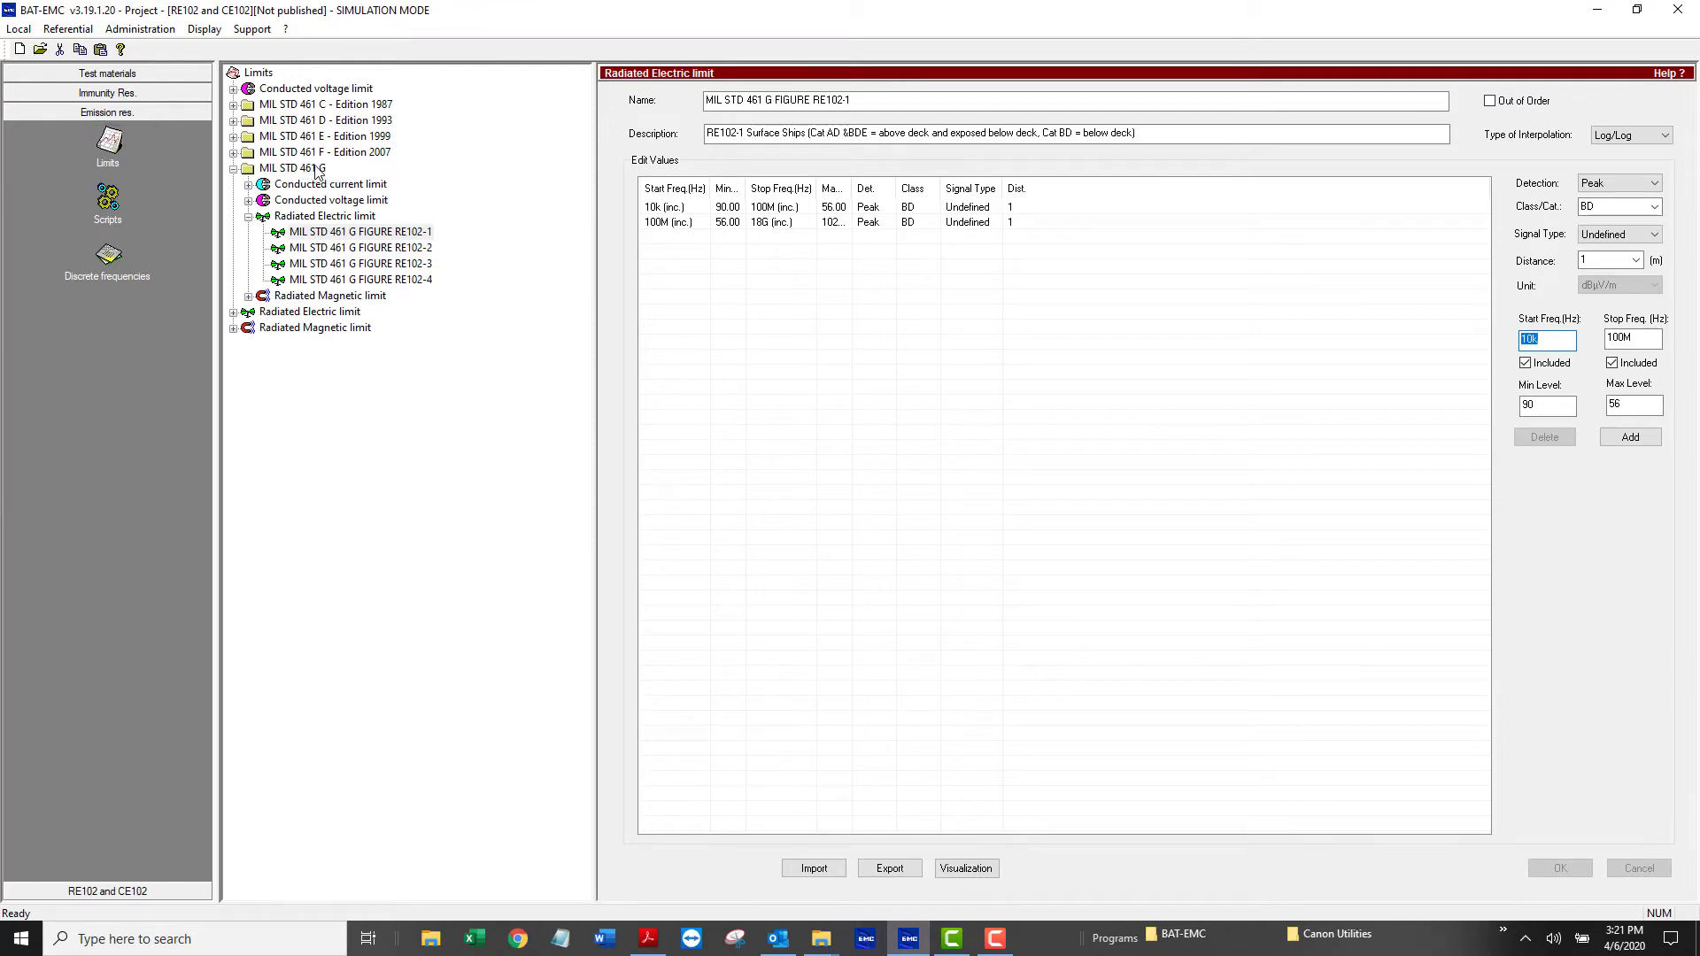
left_click(368, 235)
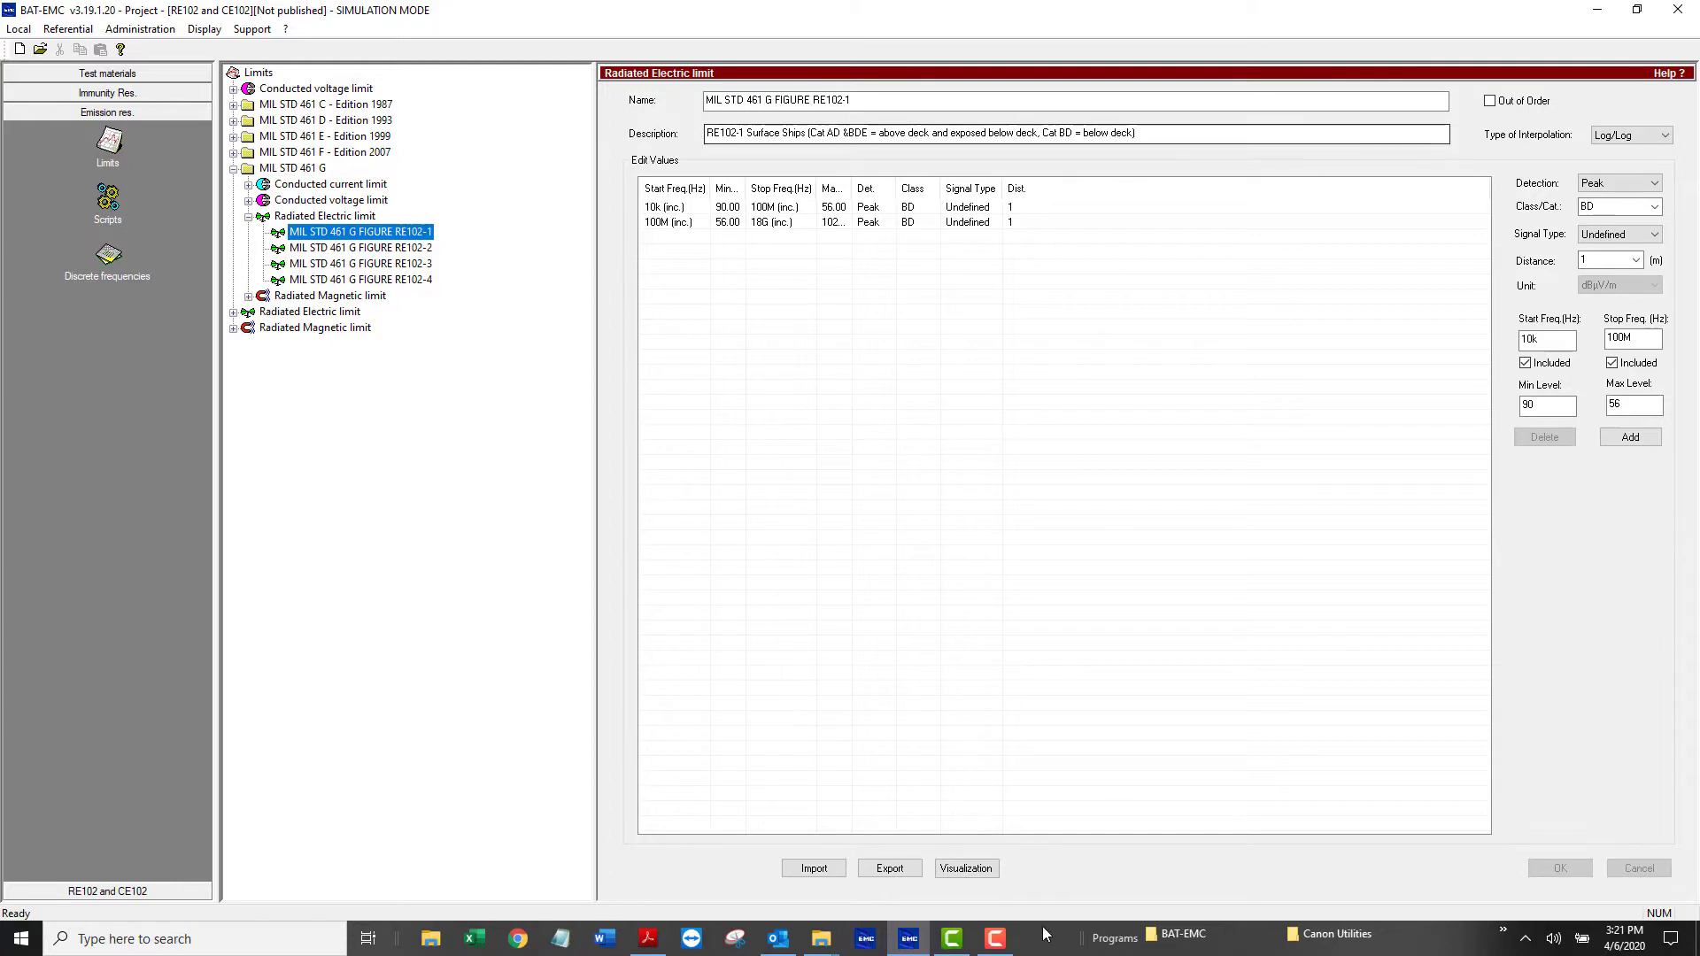
left_click(966, 868)
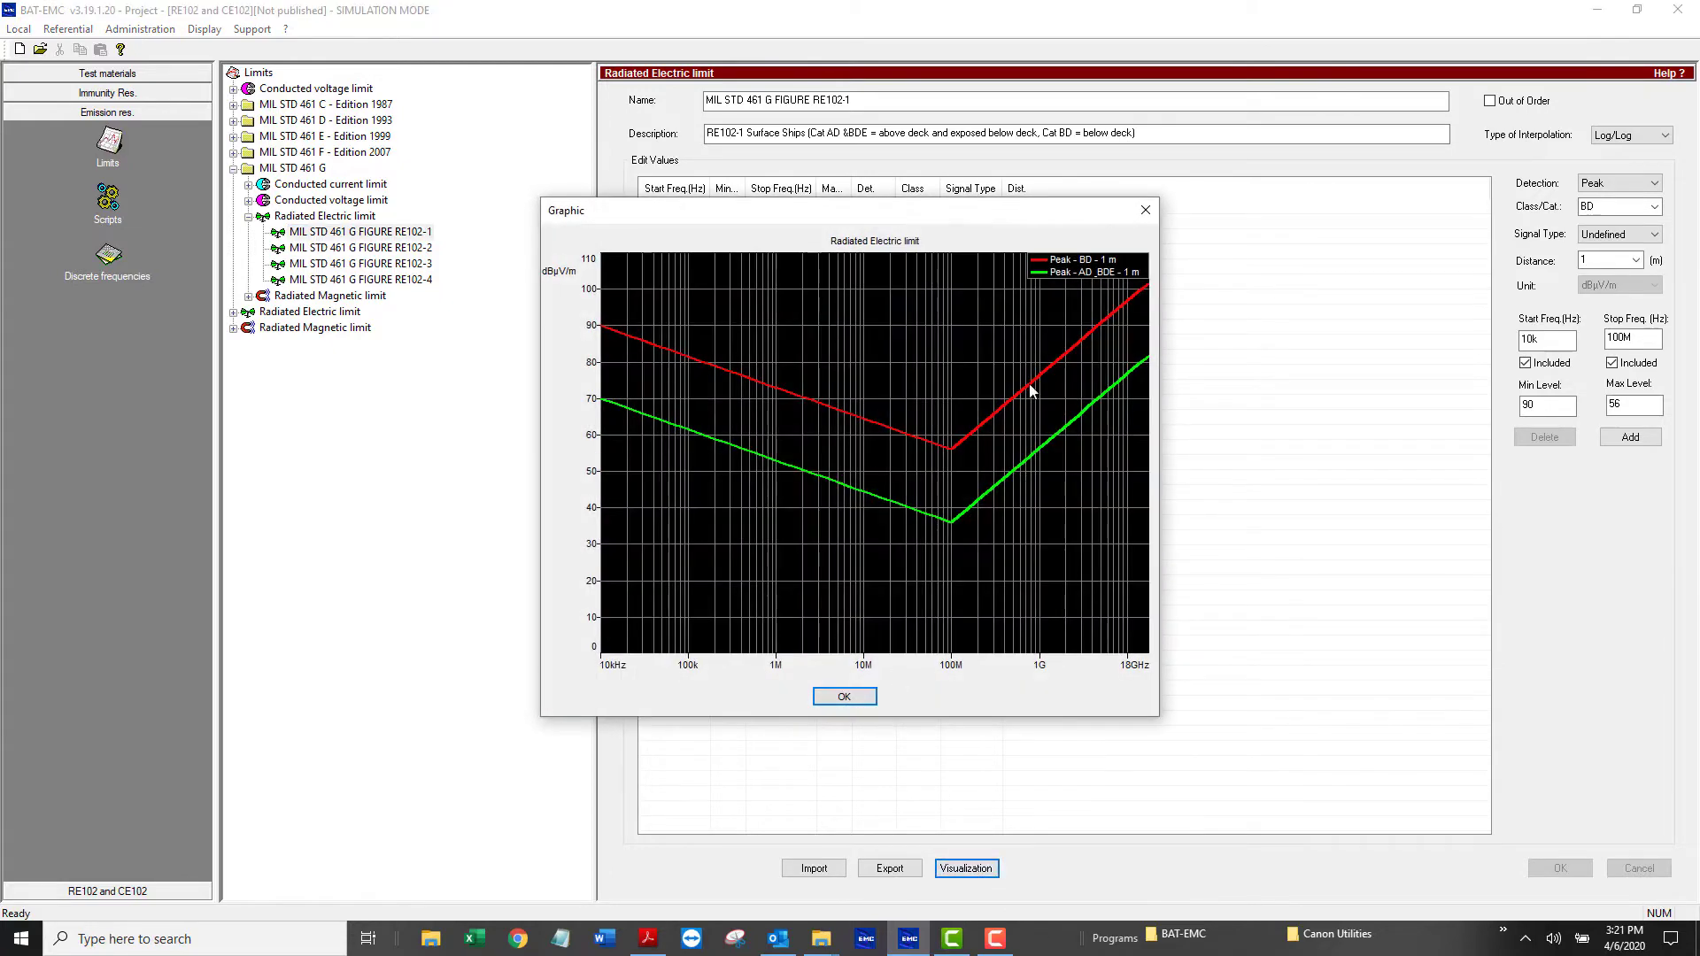
left_click(1146, 210)
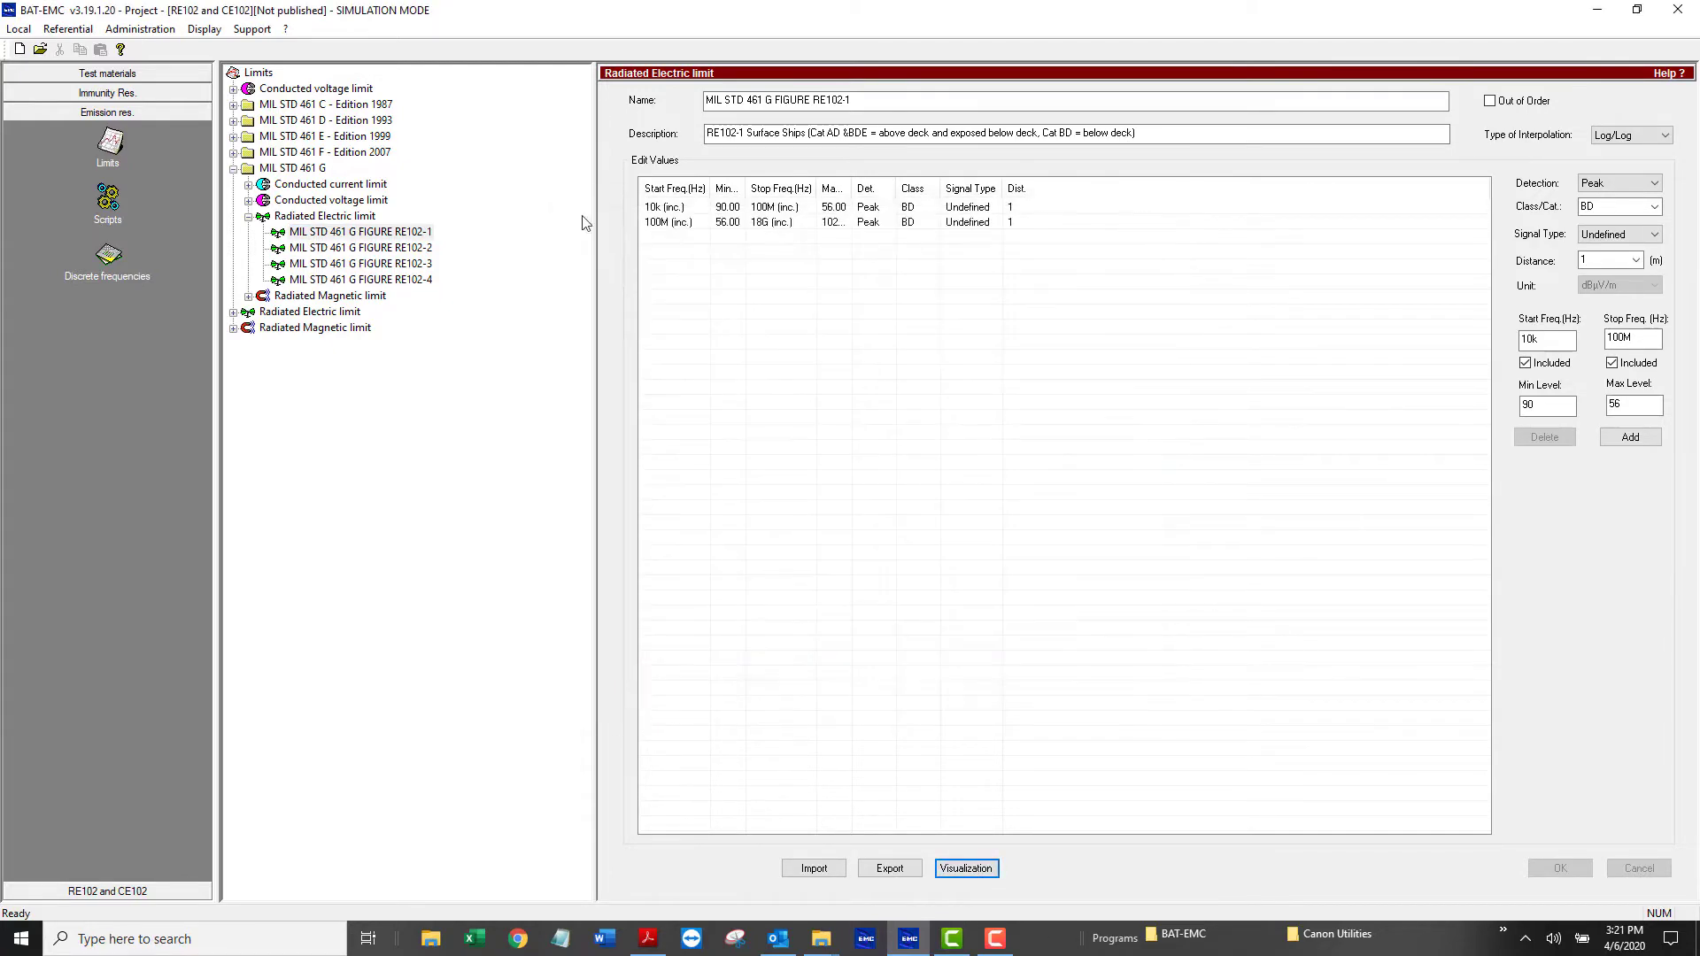
View the curve graphs of the MIL STD 461 G FIGURE RE102-2 and RE102-3 limits, closing each graph
left_click(337, 249)
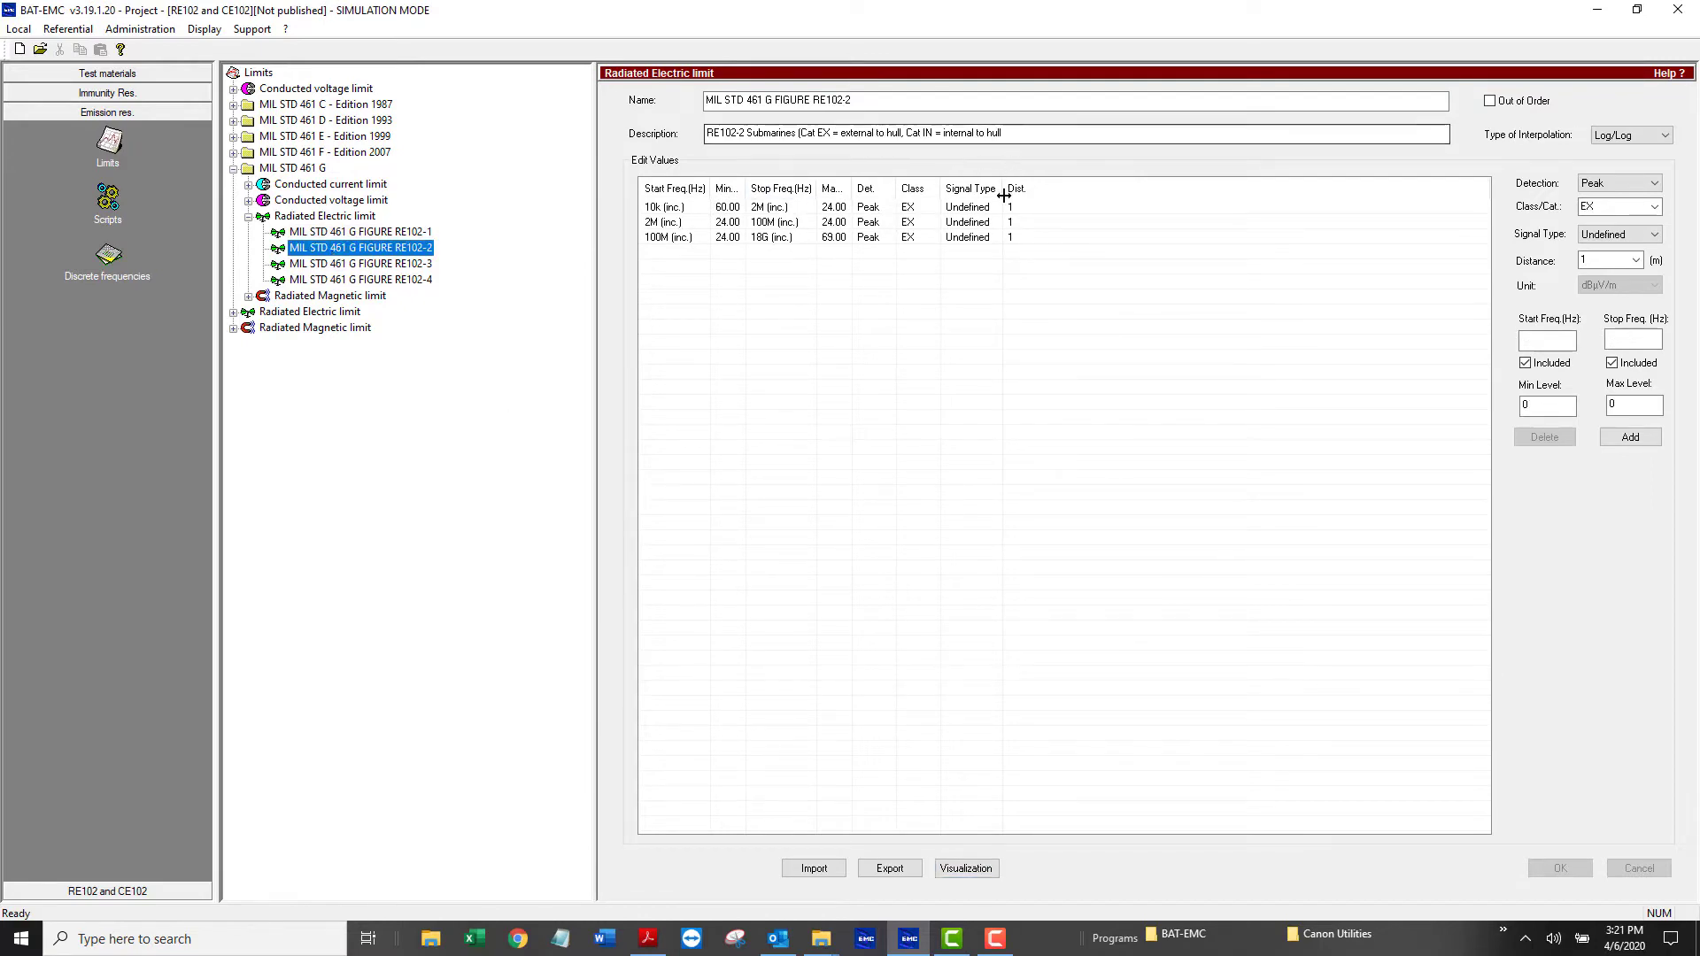
left_click(966, 869)
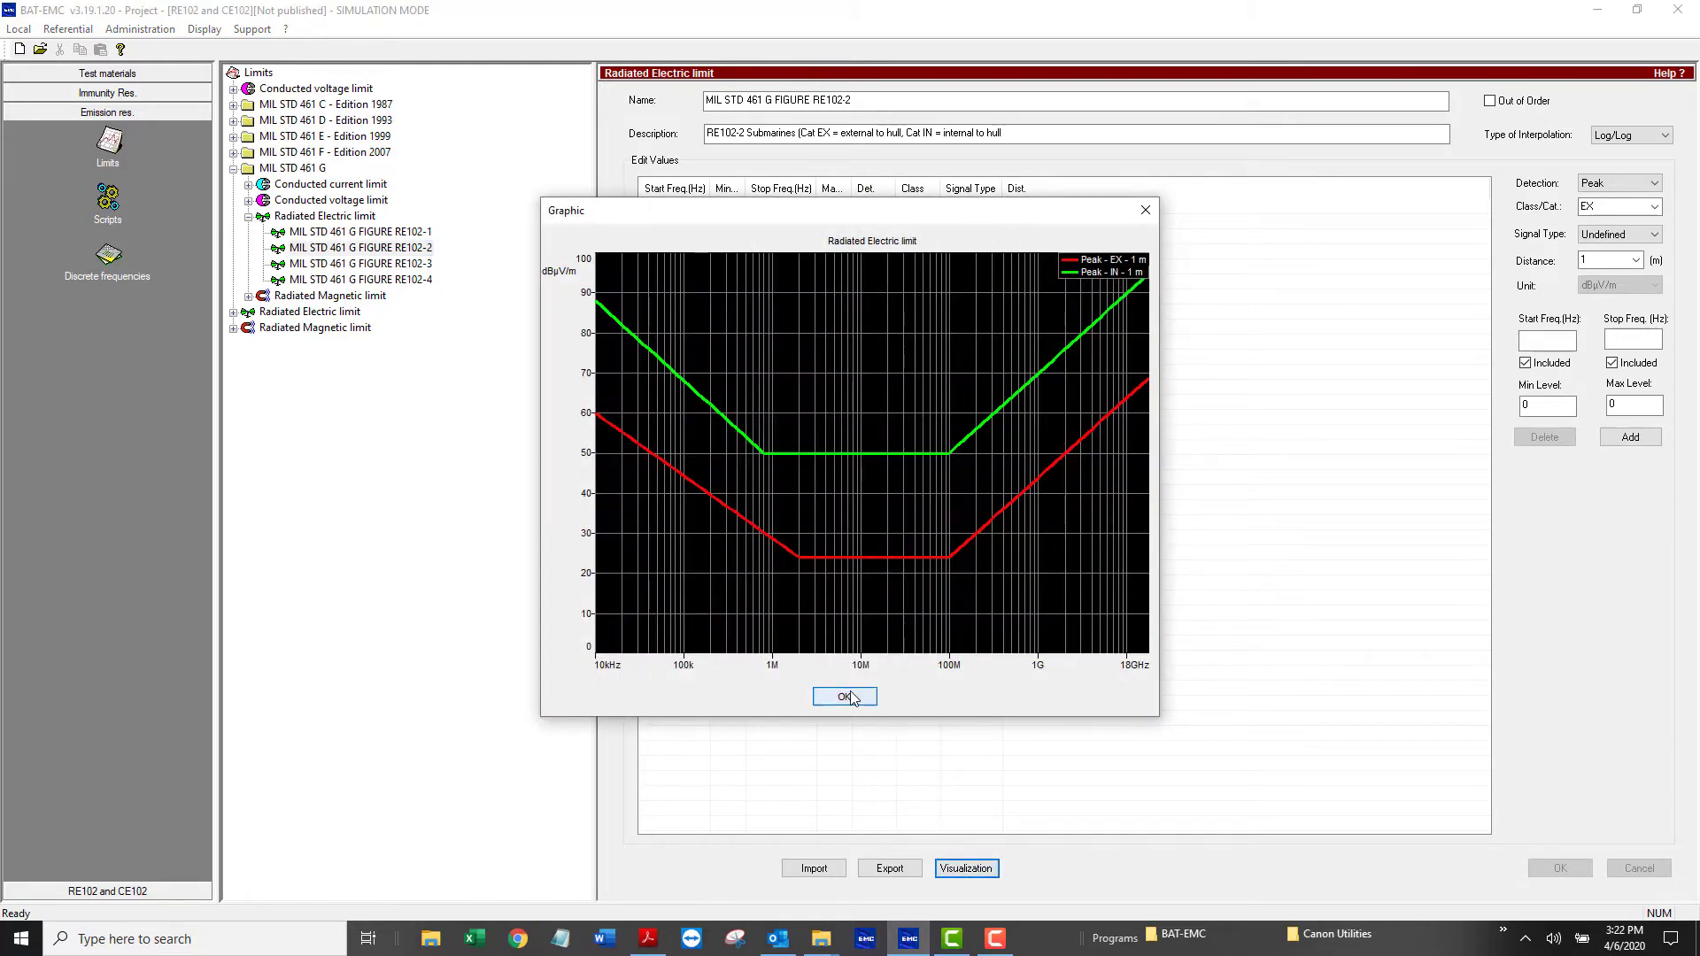
left_click(847, 698)
left_click(421, 264)
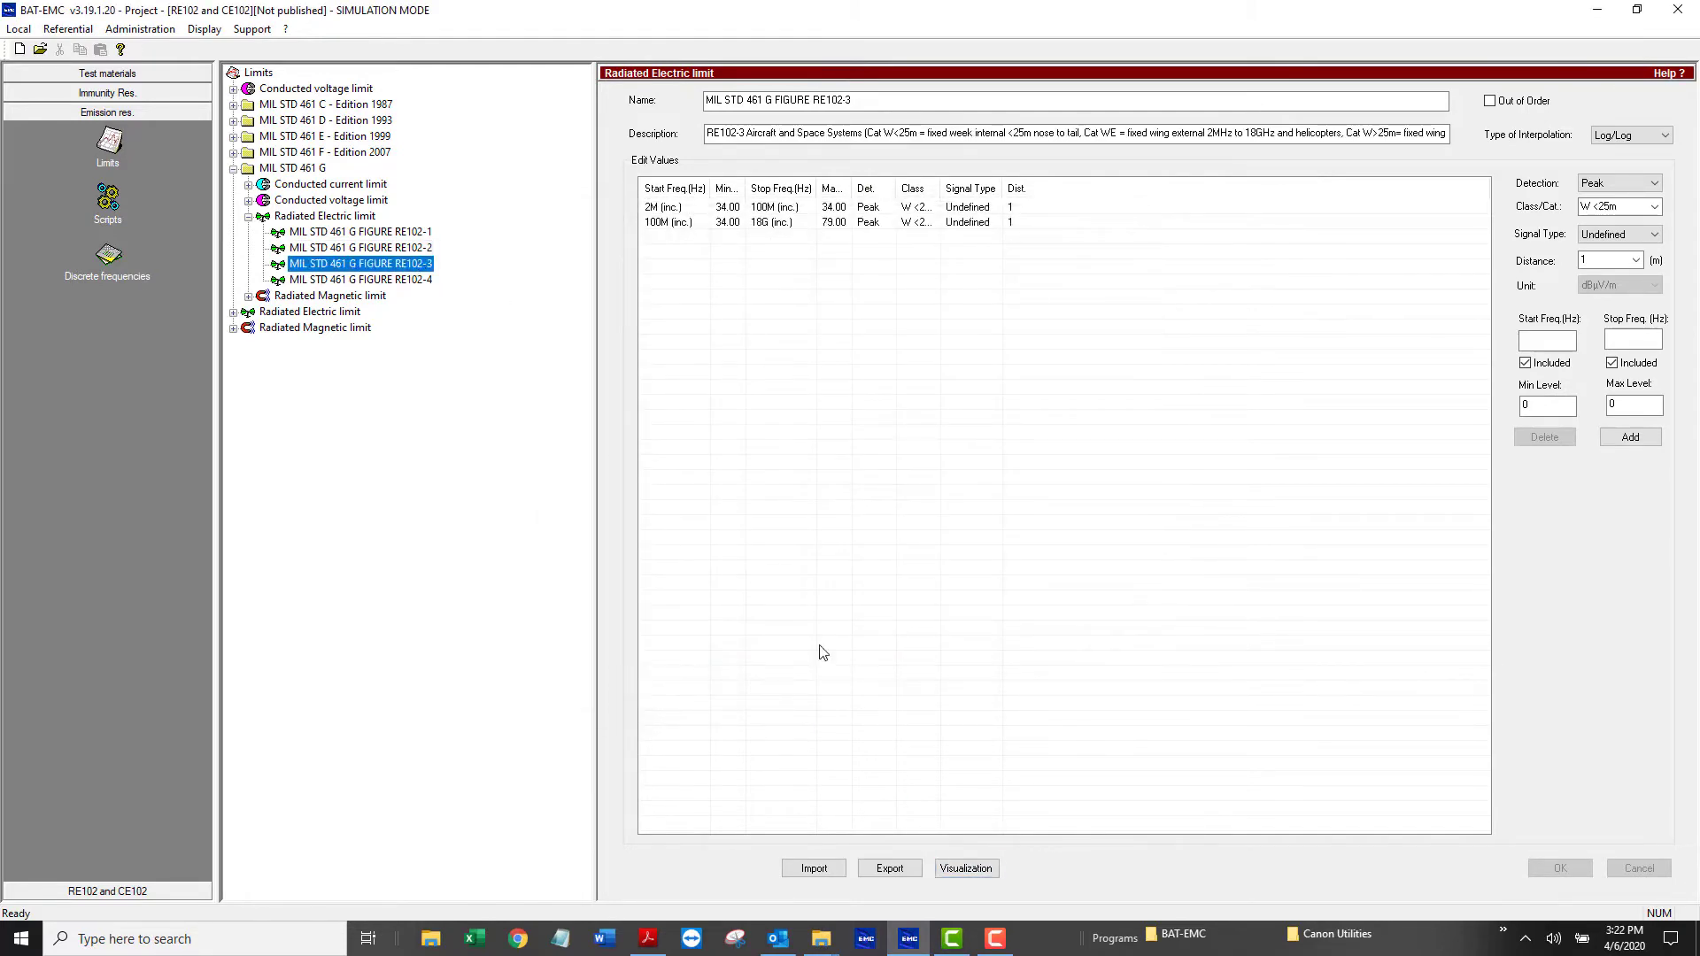
left_click(976, 869)
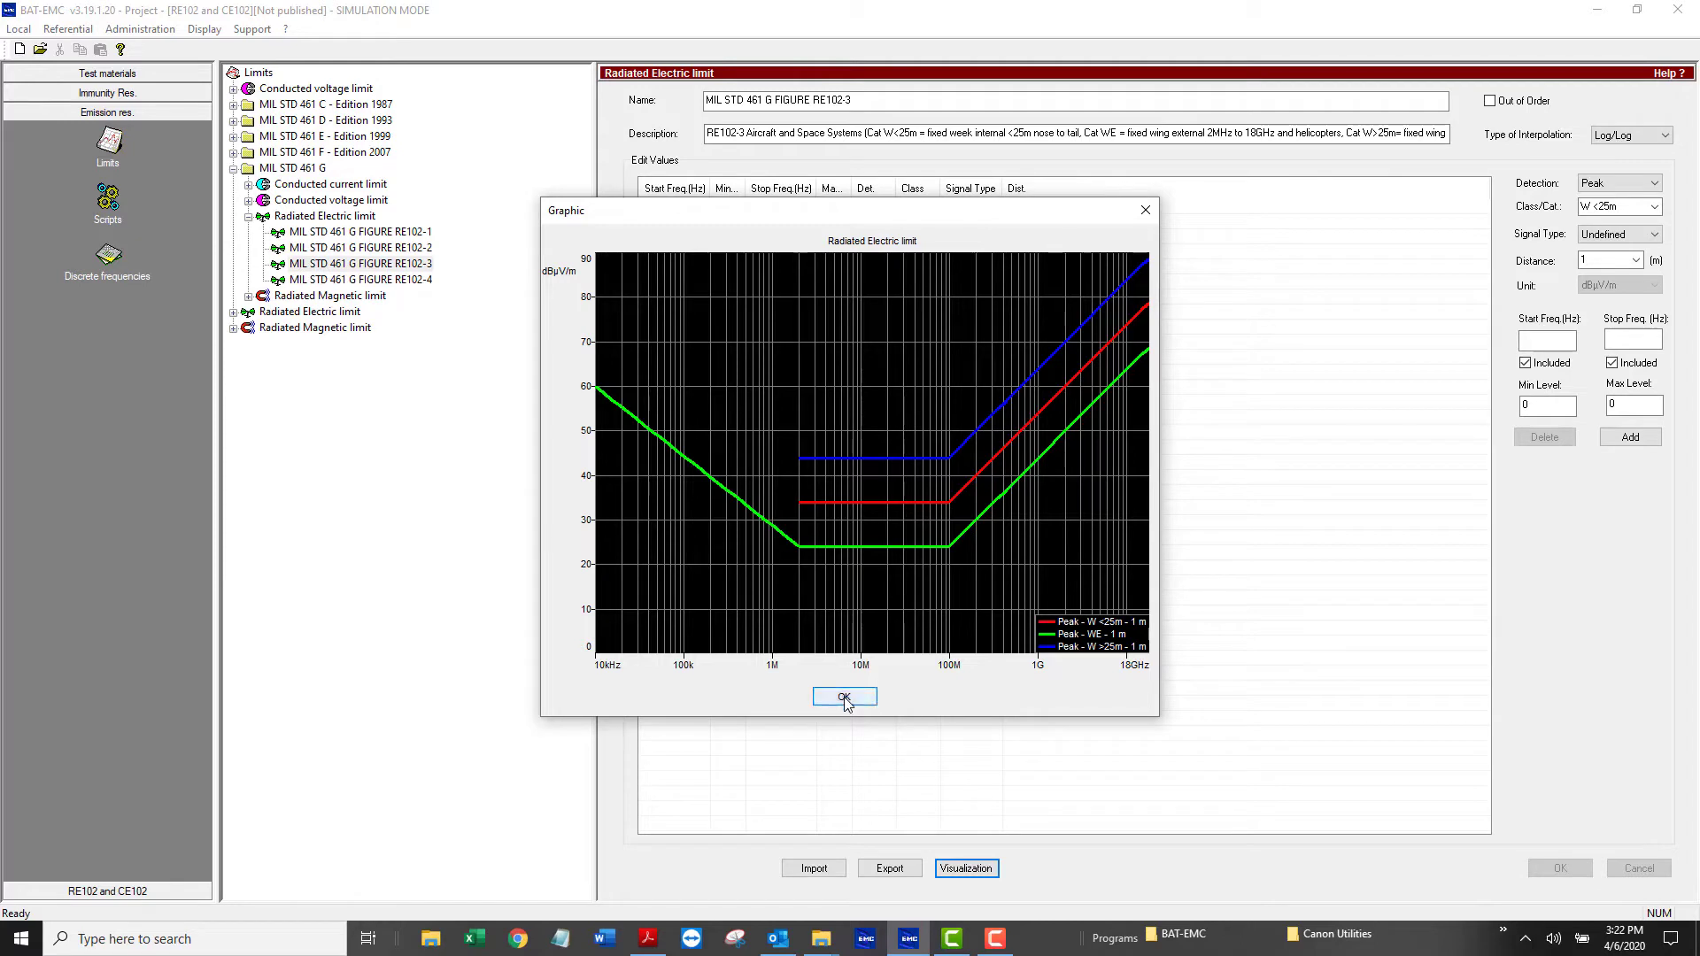
left_click(844, 697)
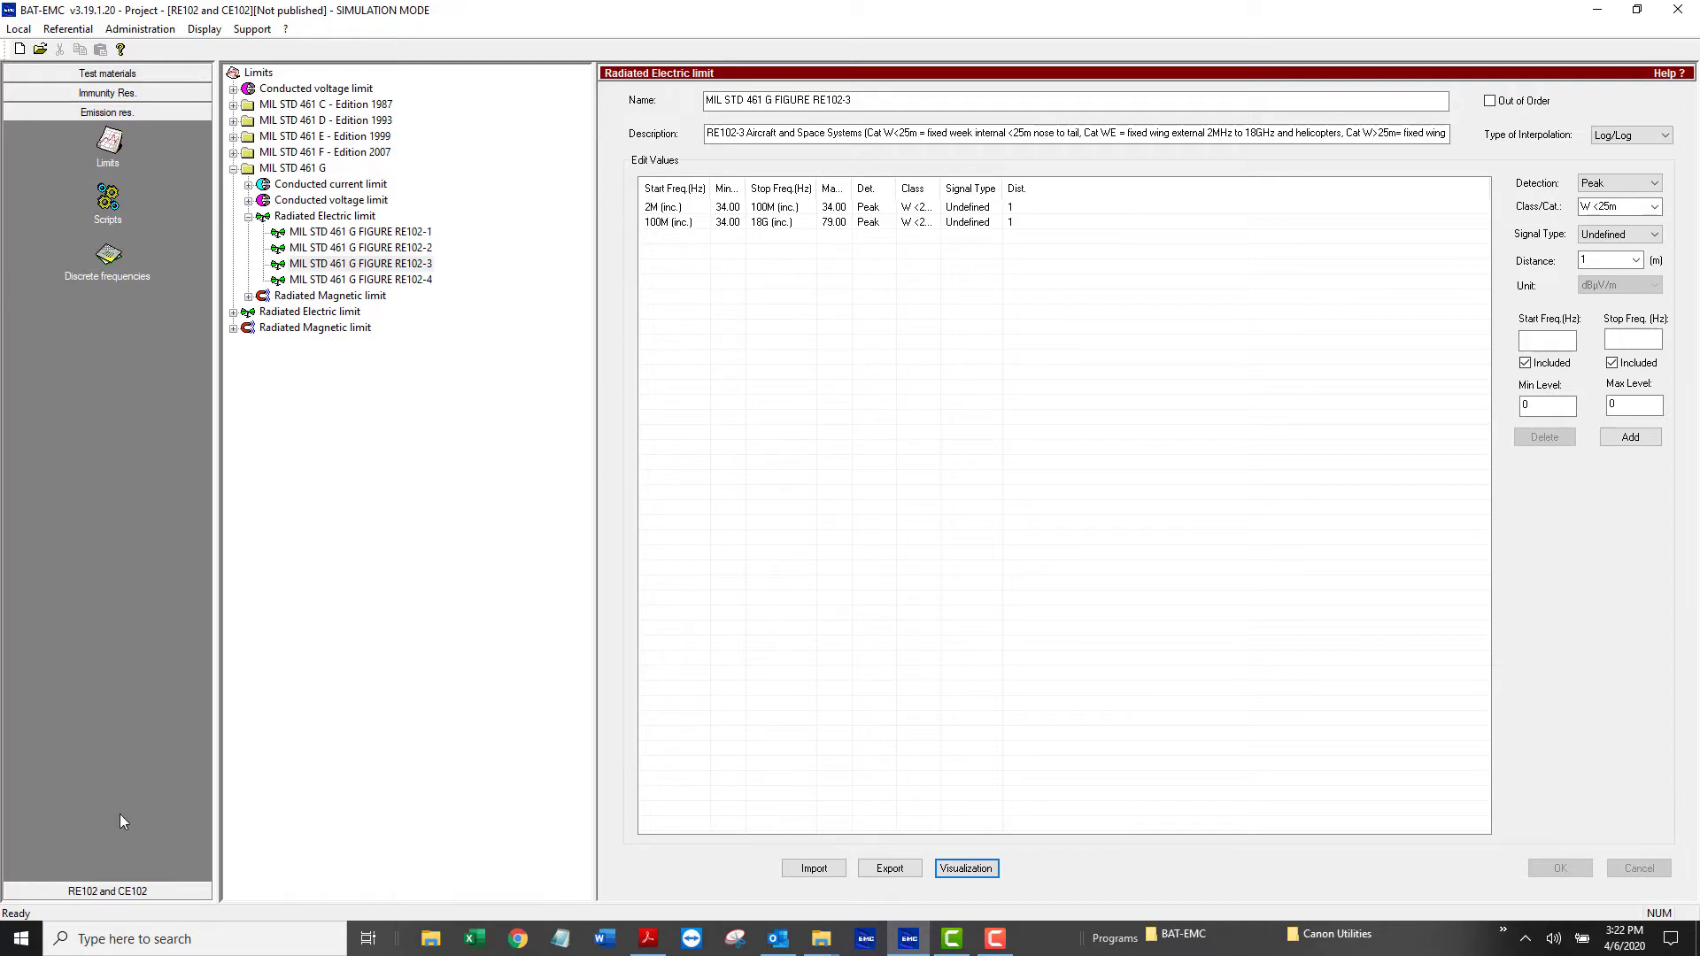
Return to the RE102 and CE102 project tree, list the RE102 Test no finals sub-ranges and collapse RE102 Sys Chk
left_click(107, 892)
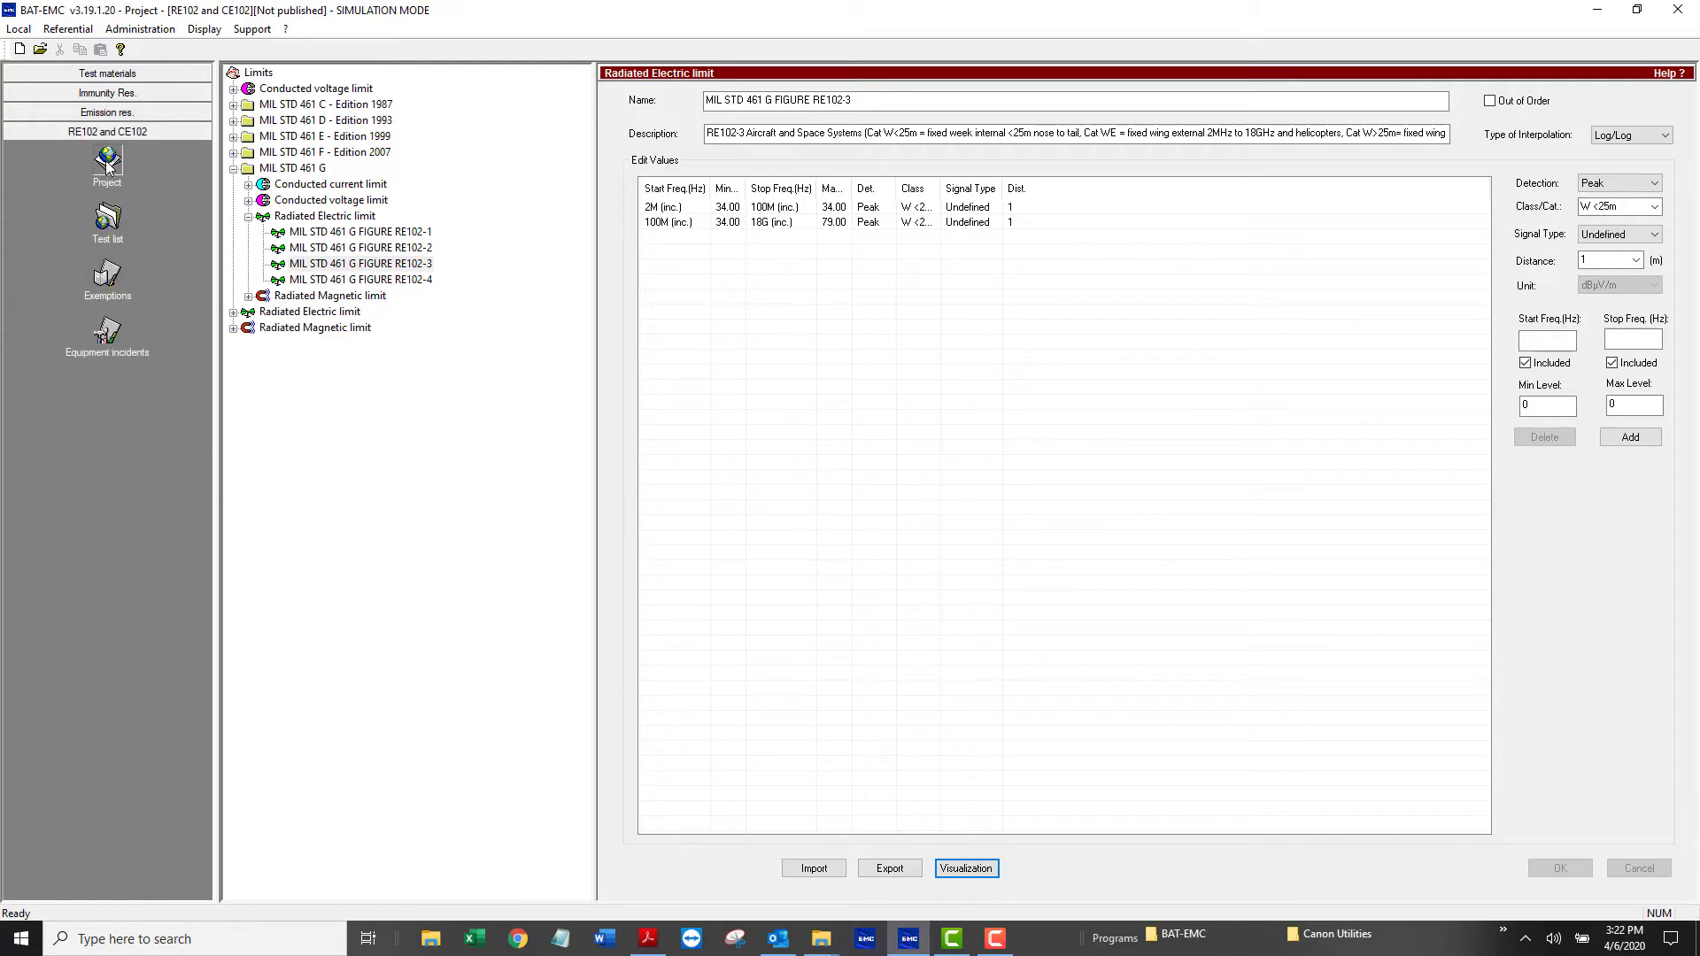
left_click(107, 161)
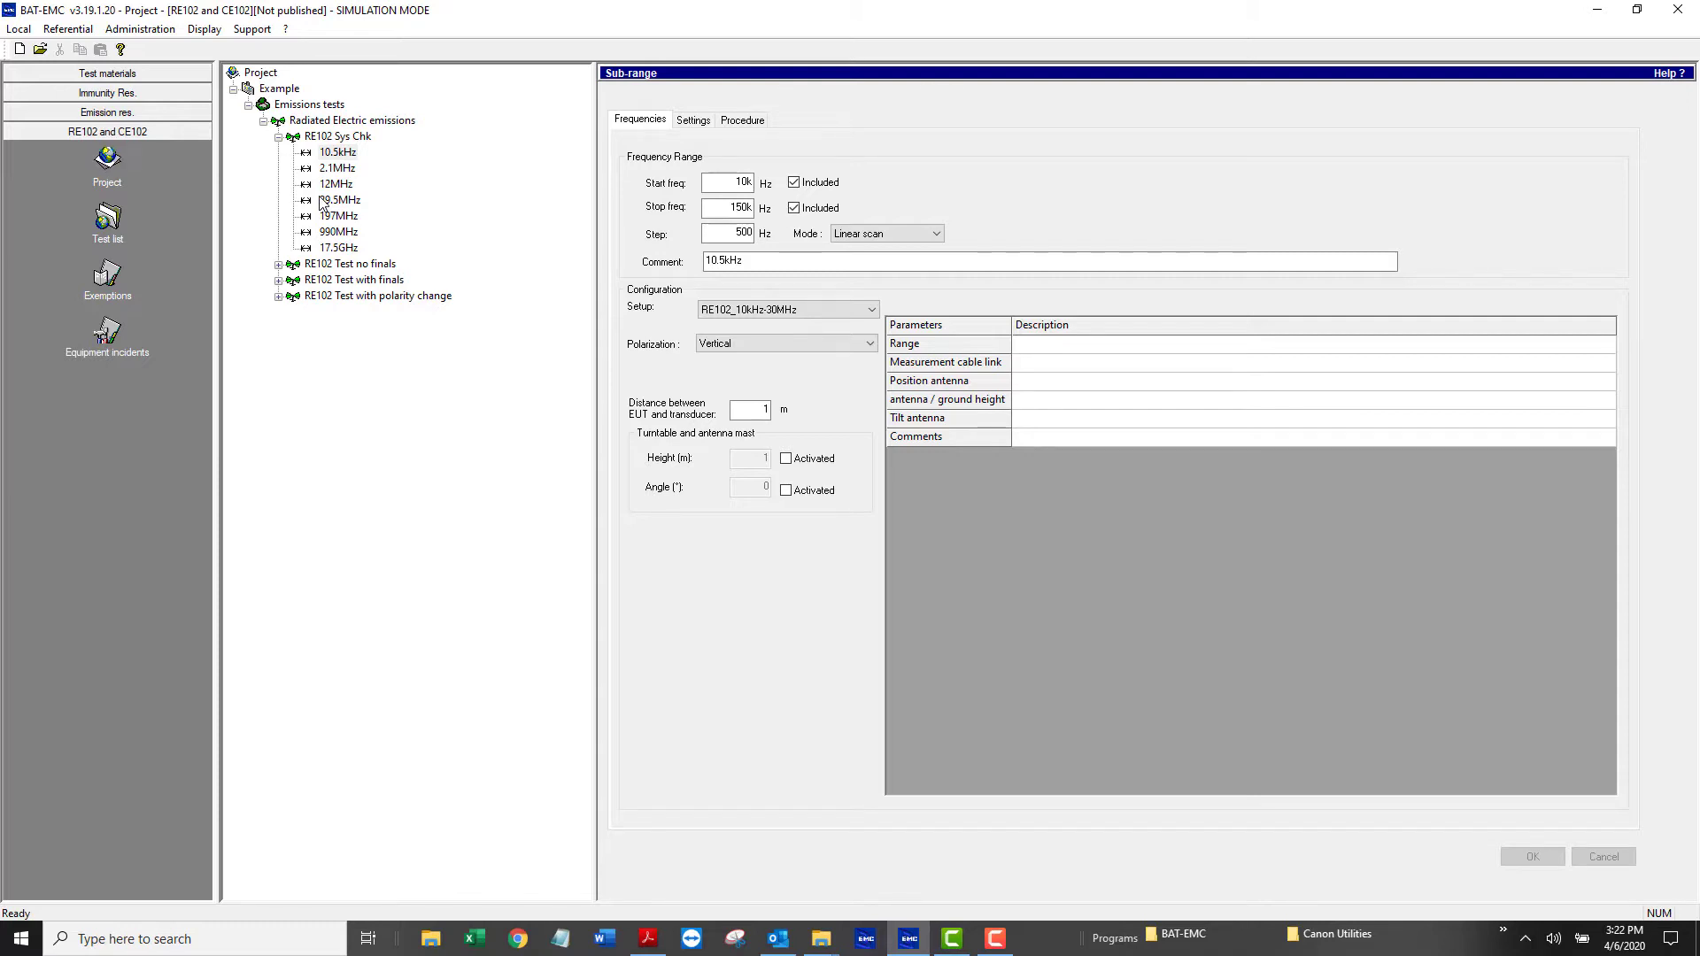
left_click(278, 264)
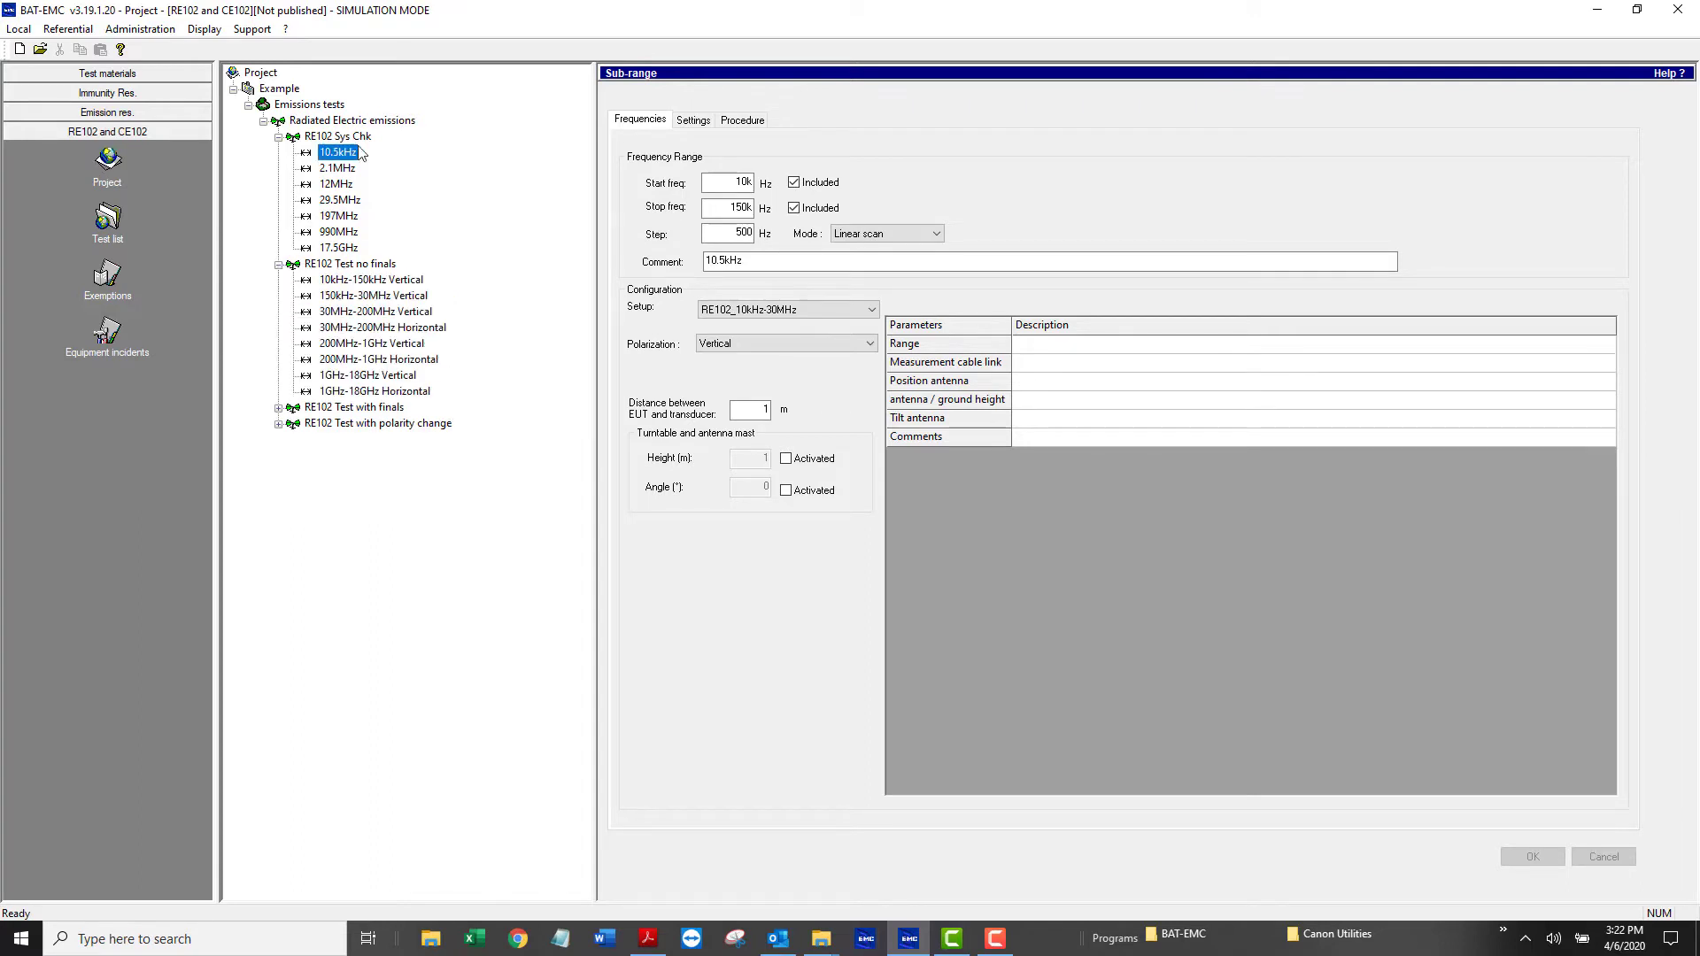
left_click(278, 138)
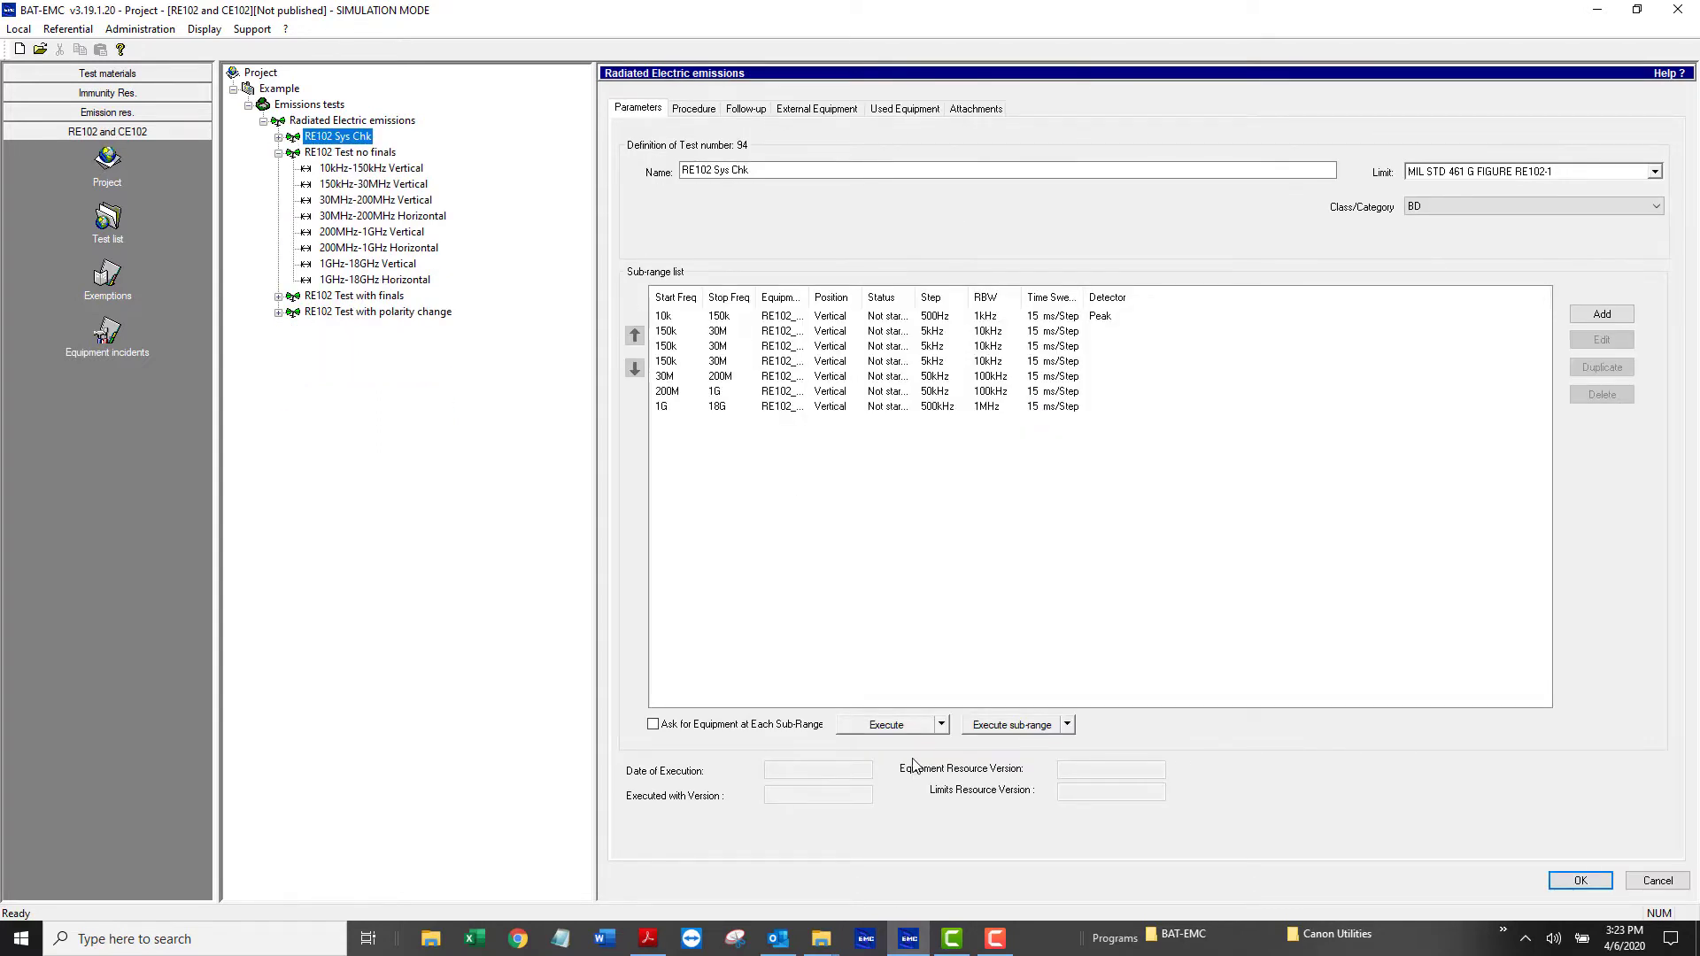
Execute RE102 Test no finals in simulation mode with the RE102_10kHz-30MHz equipment setup and display all sub-ranges in one graph
left_click(887, 726)
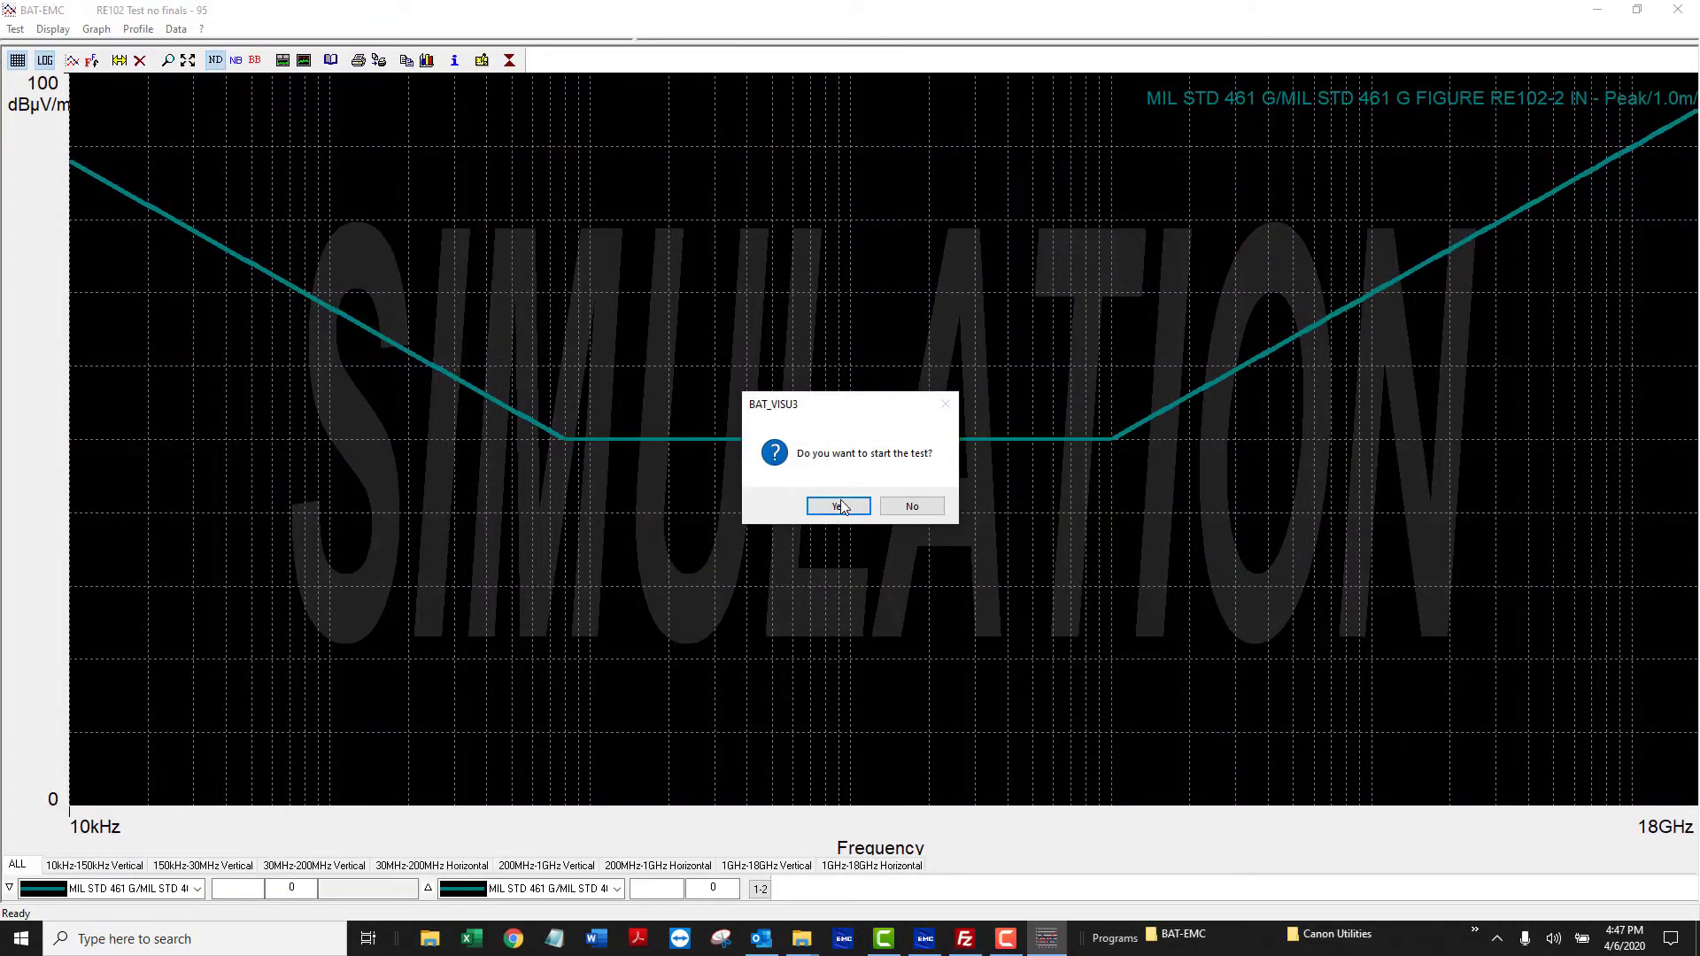
left_click(840, 506)
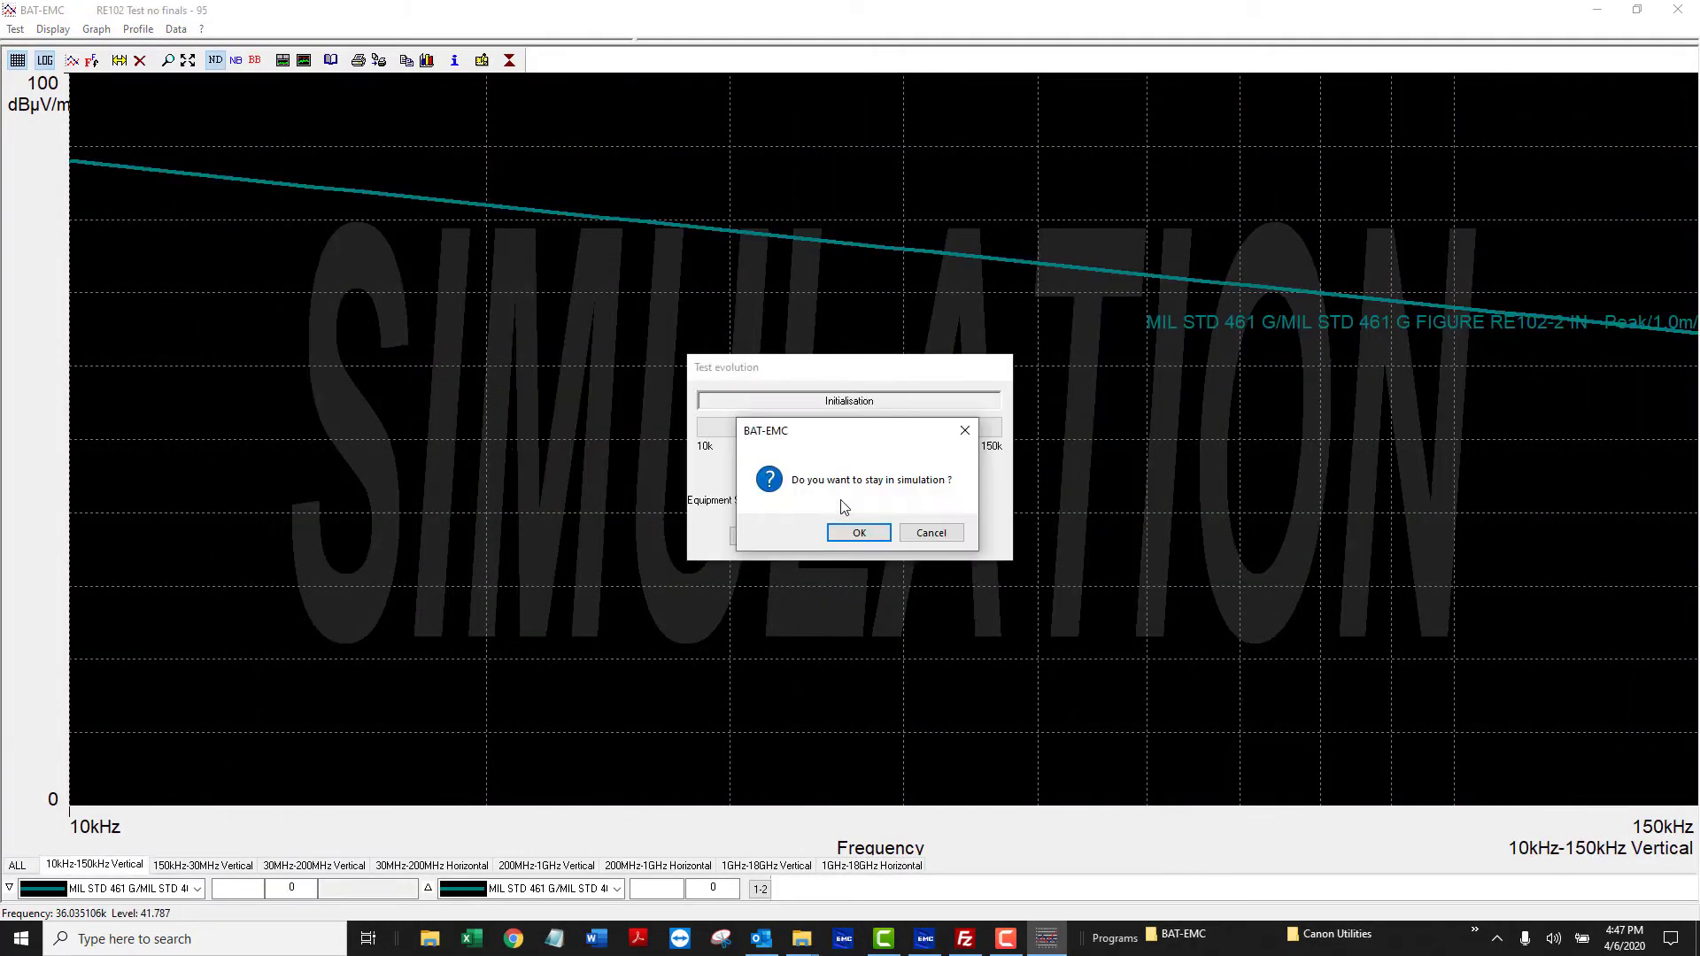
left_click(857, 532)
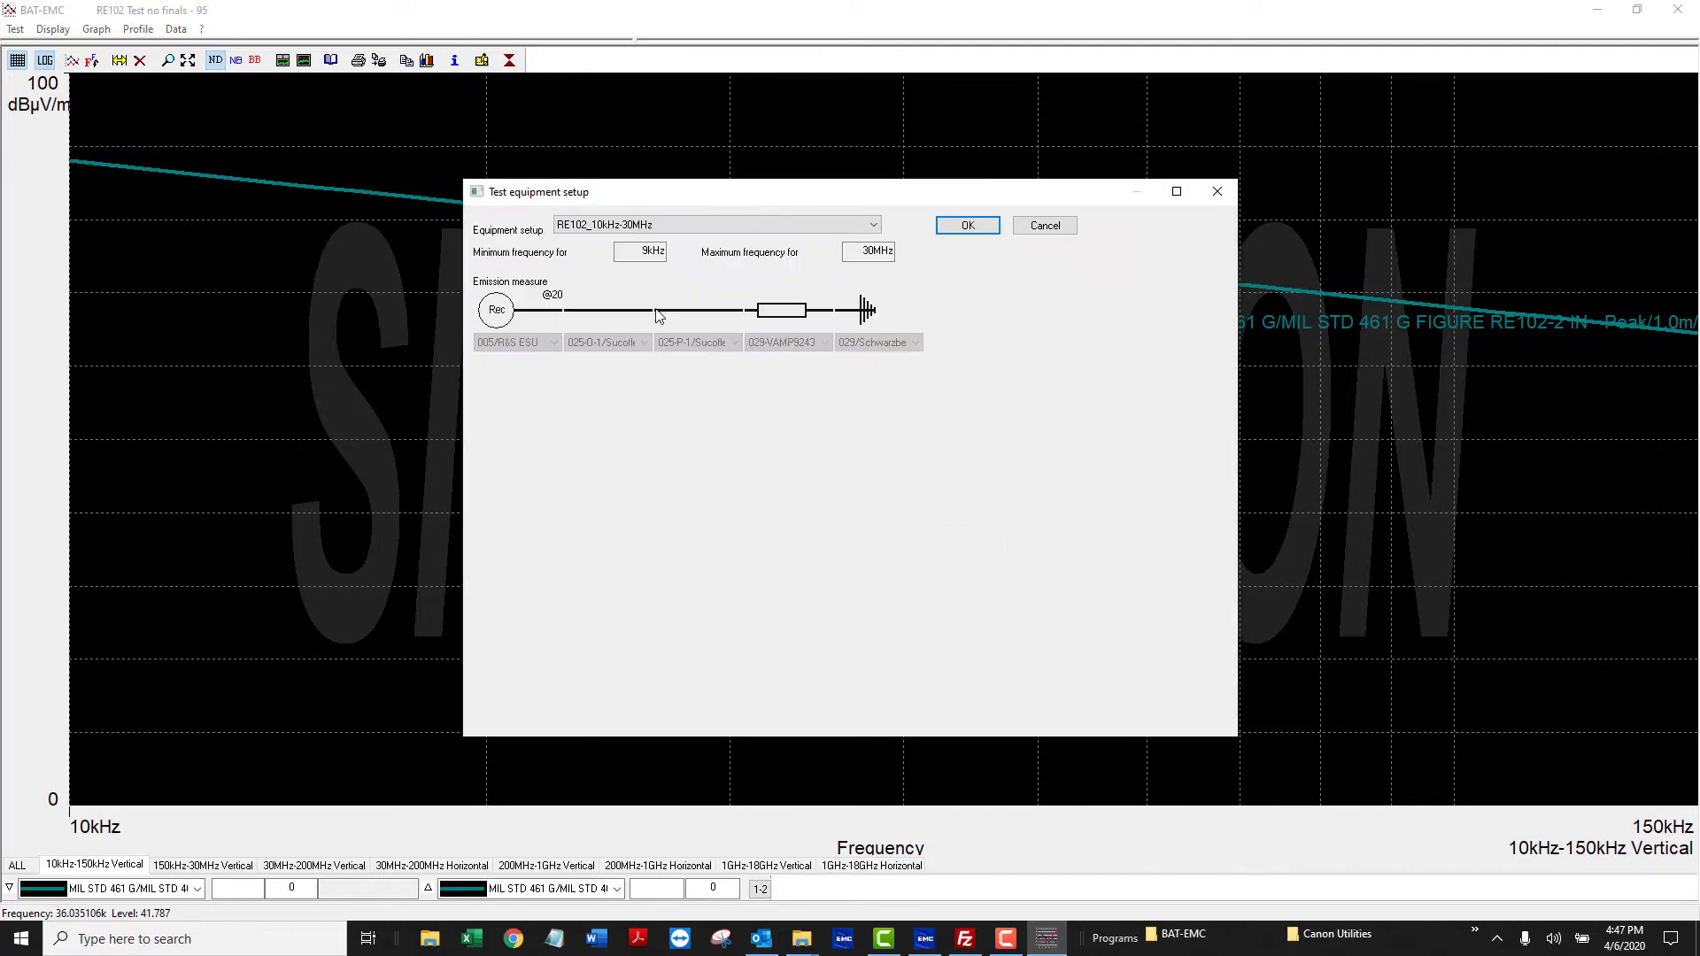
left_click(956, 227)
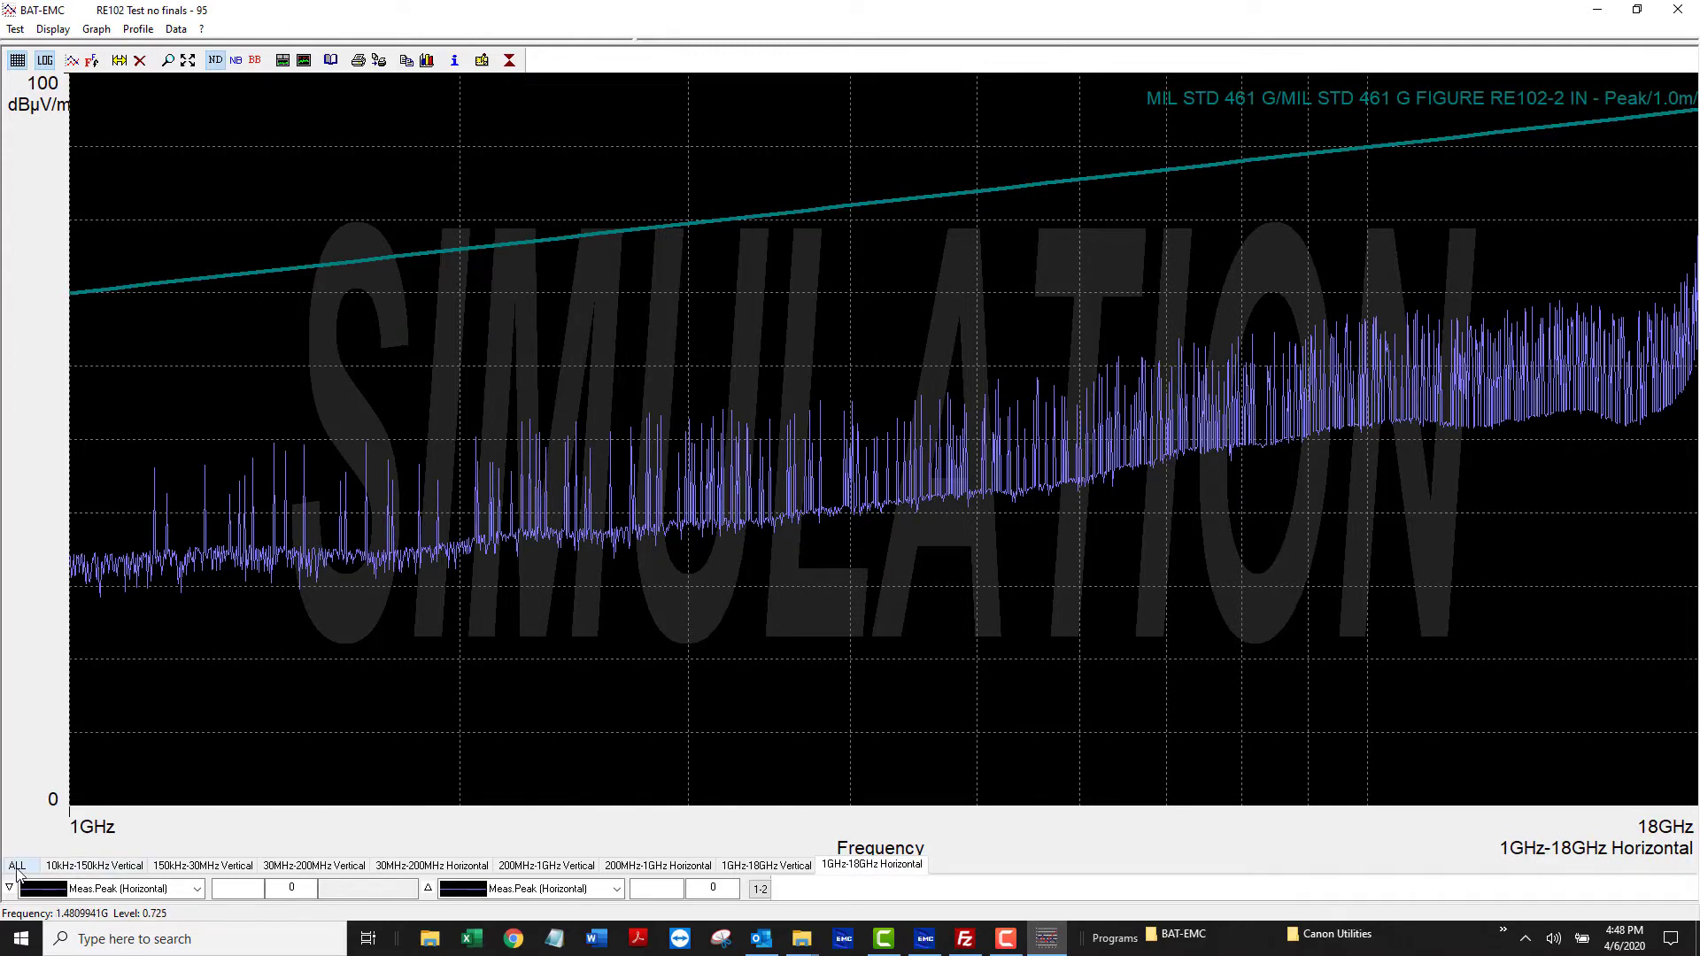
left_click(15, 863)
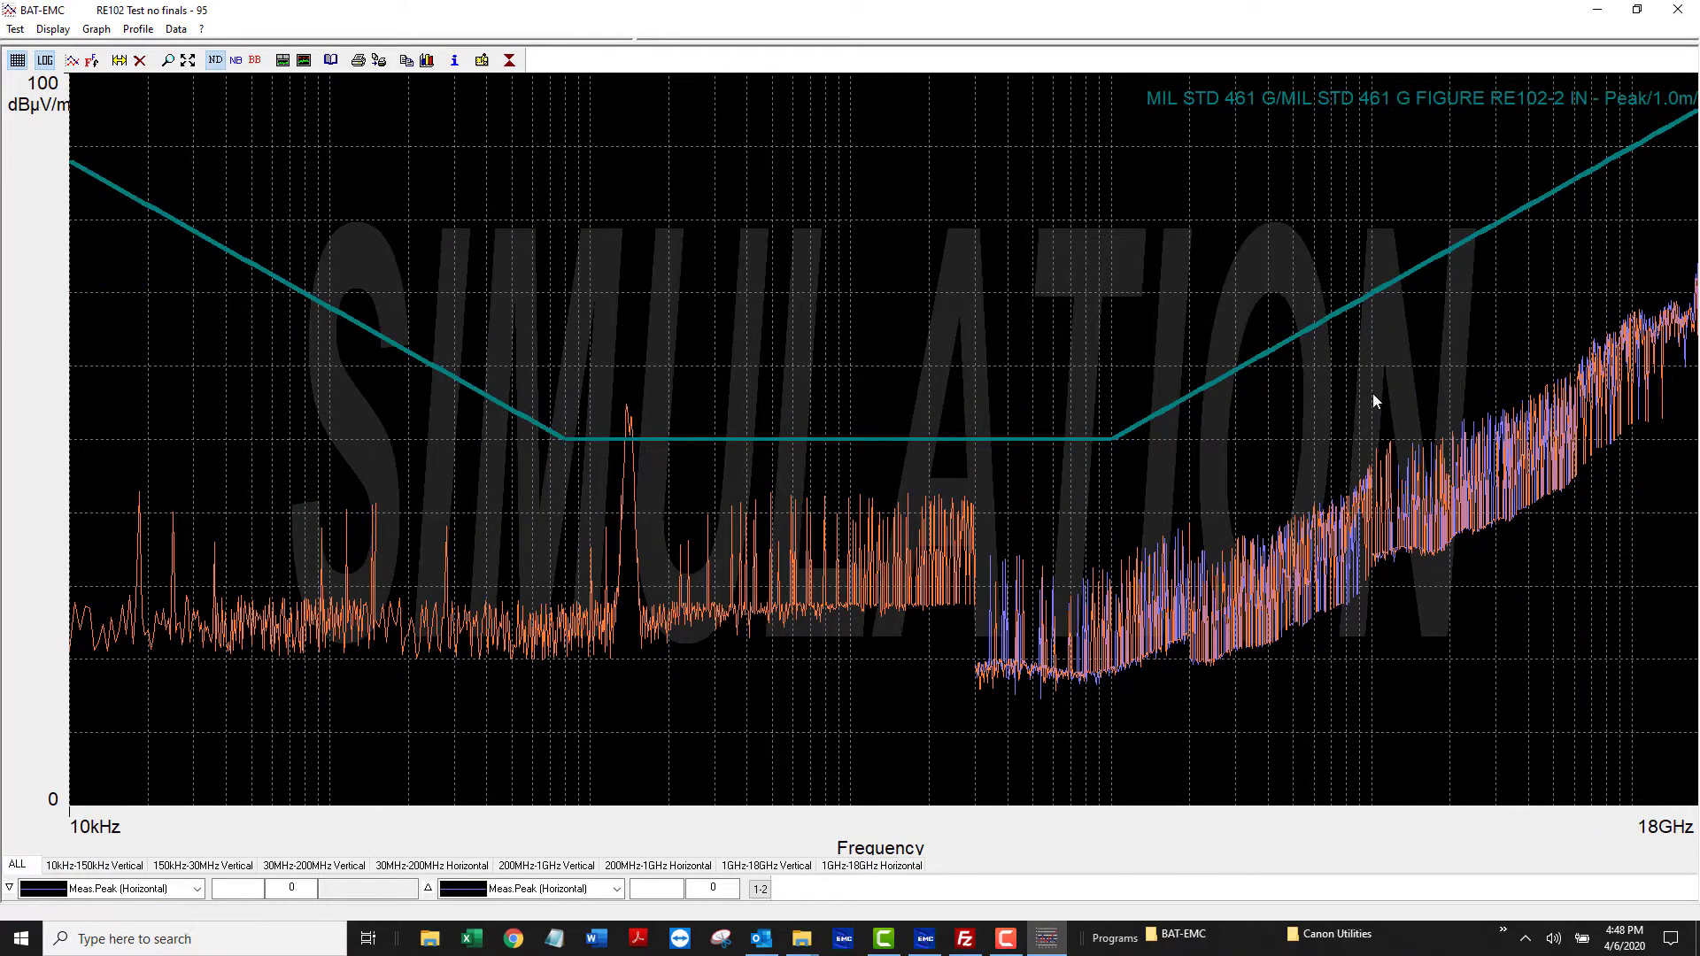
left_click(282, 60)
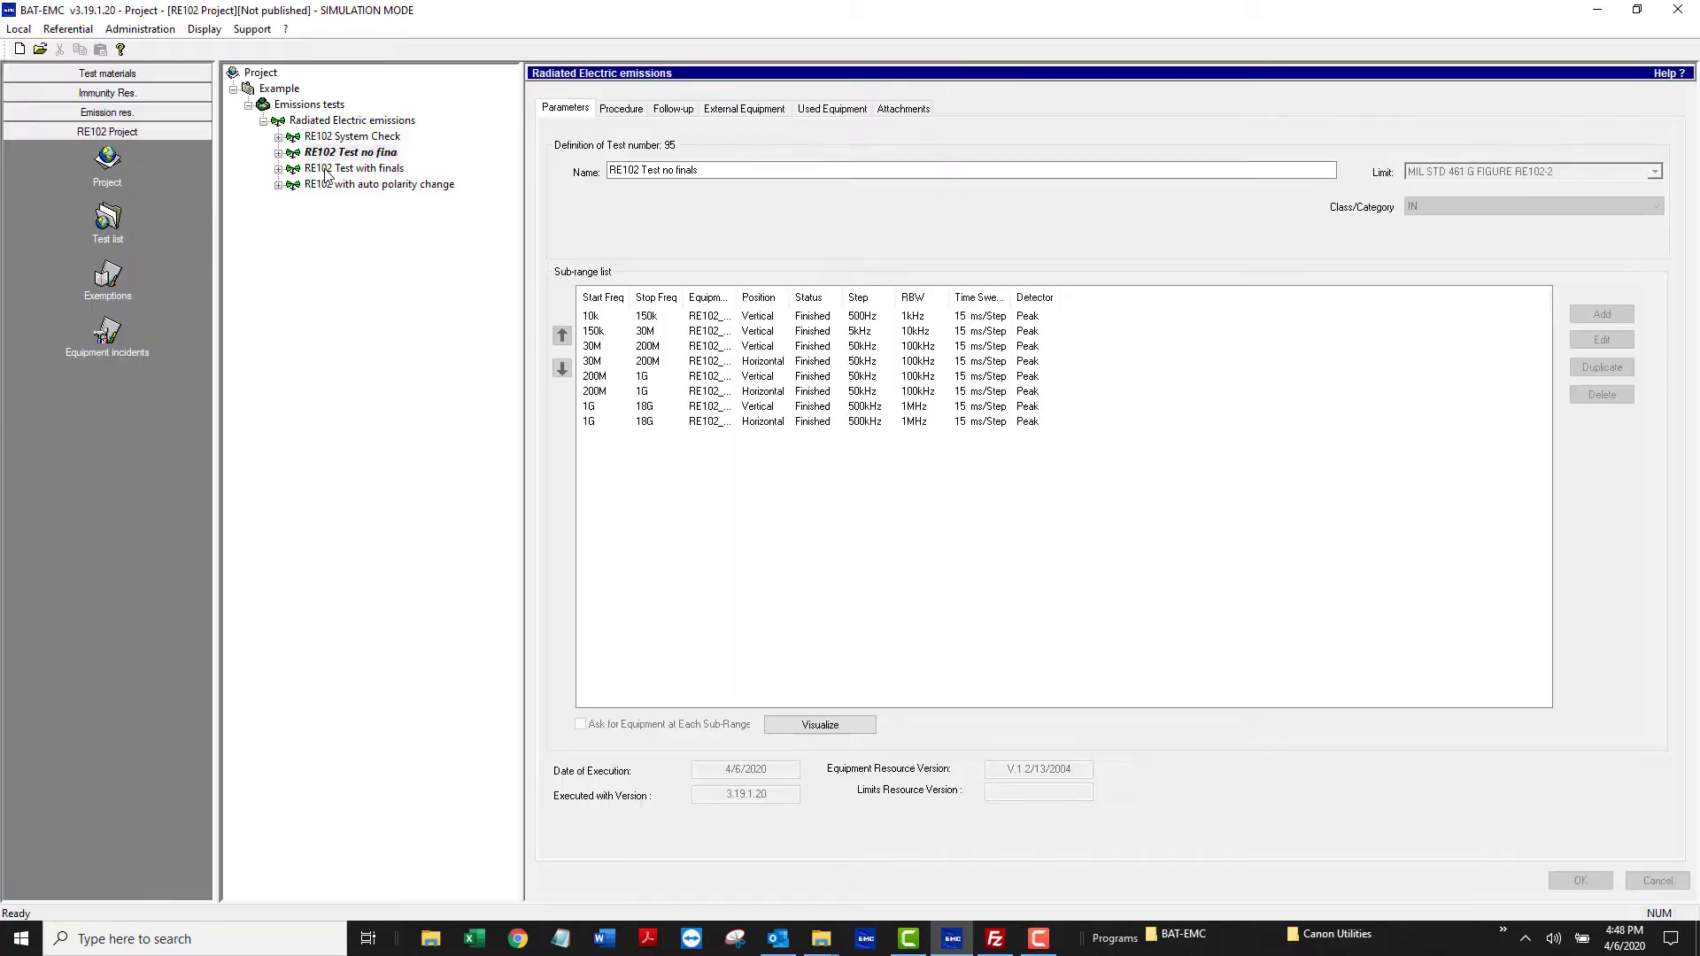
Open the 10kHz-150kHz Vertical sub-range of RE102 Test with finals and examine its frequency and receiver settings
left_click(347, 168)
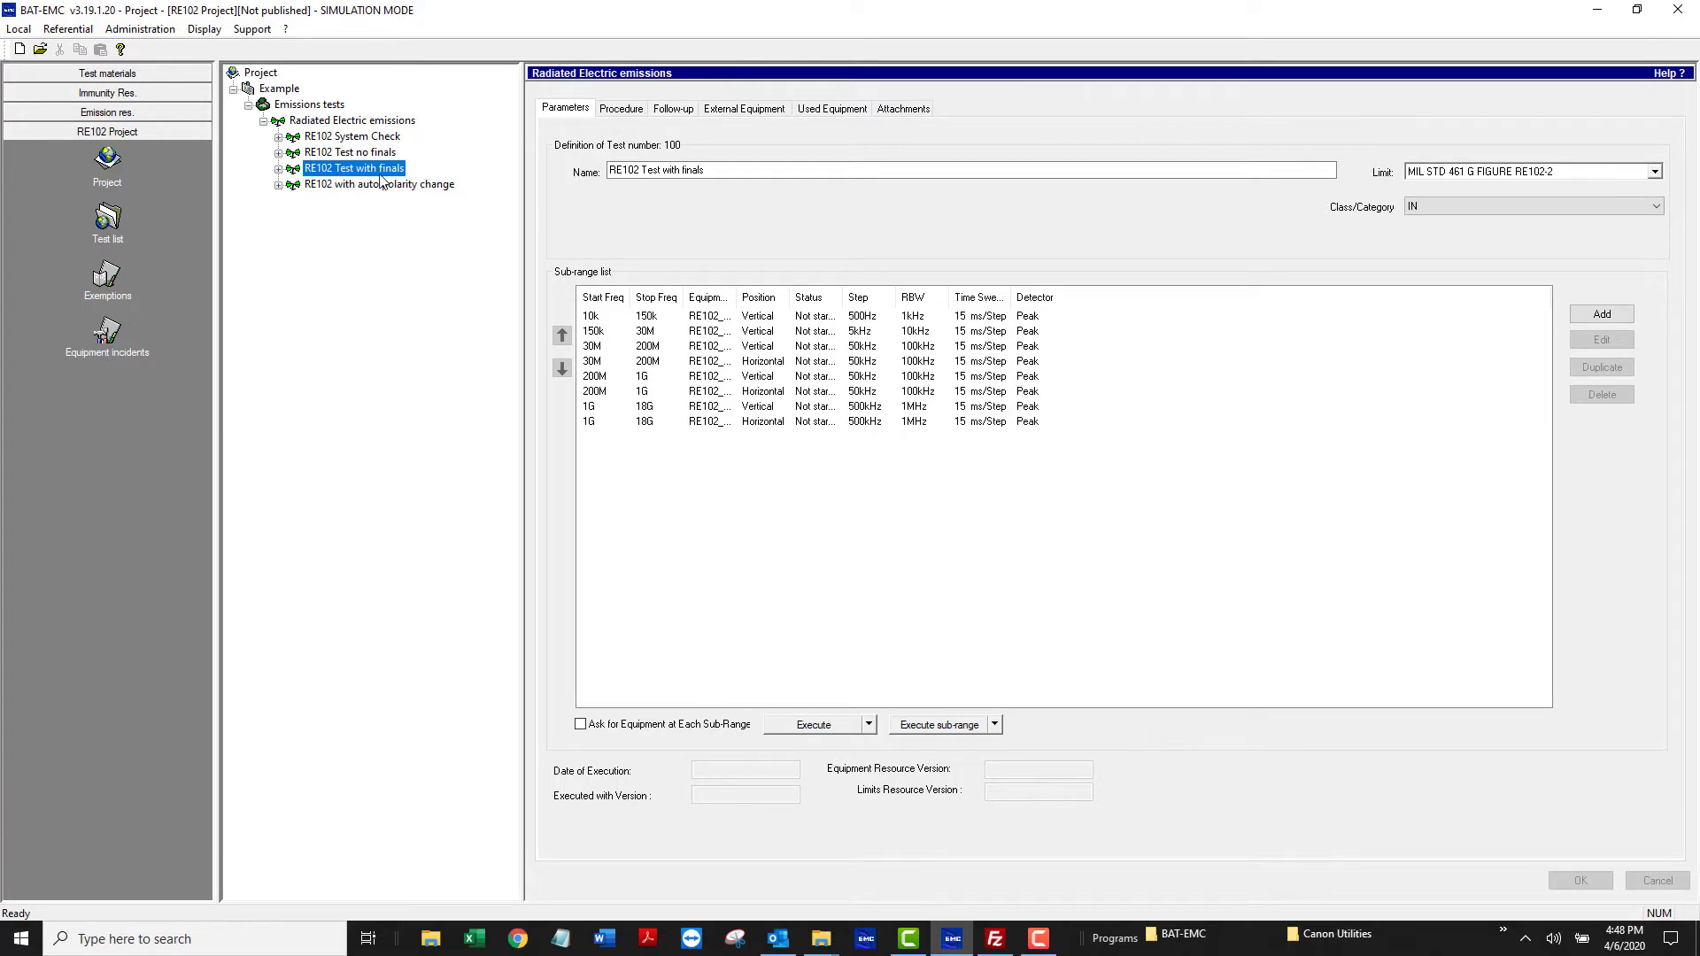
double_click(705, 318)
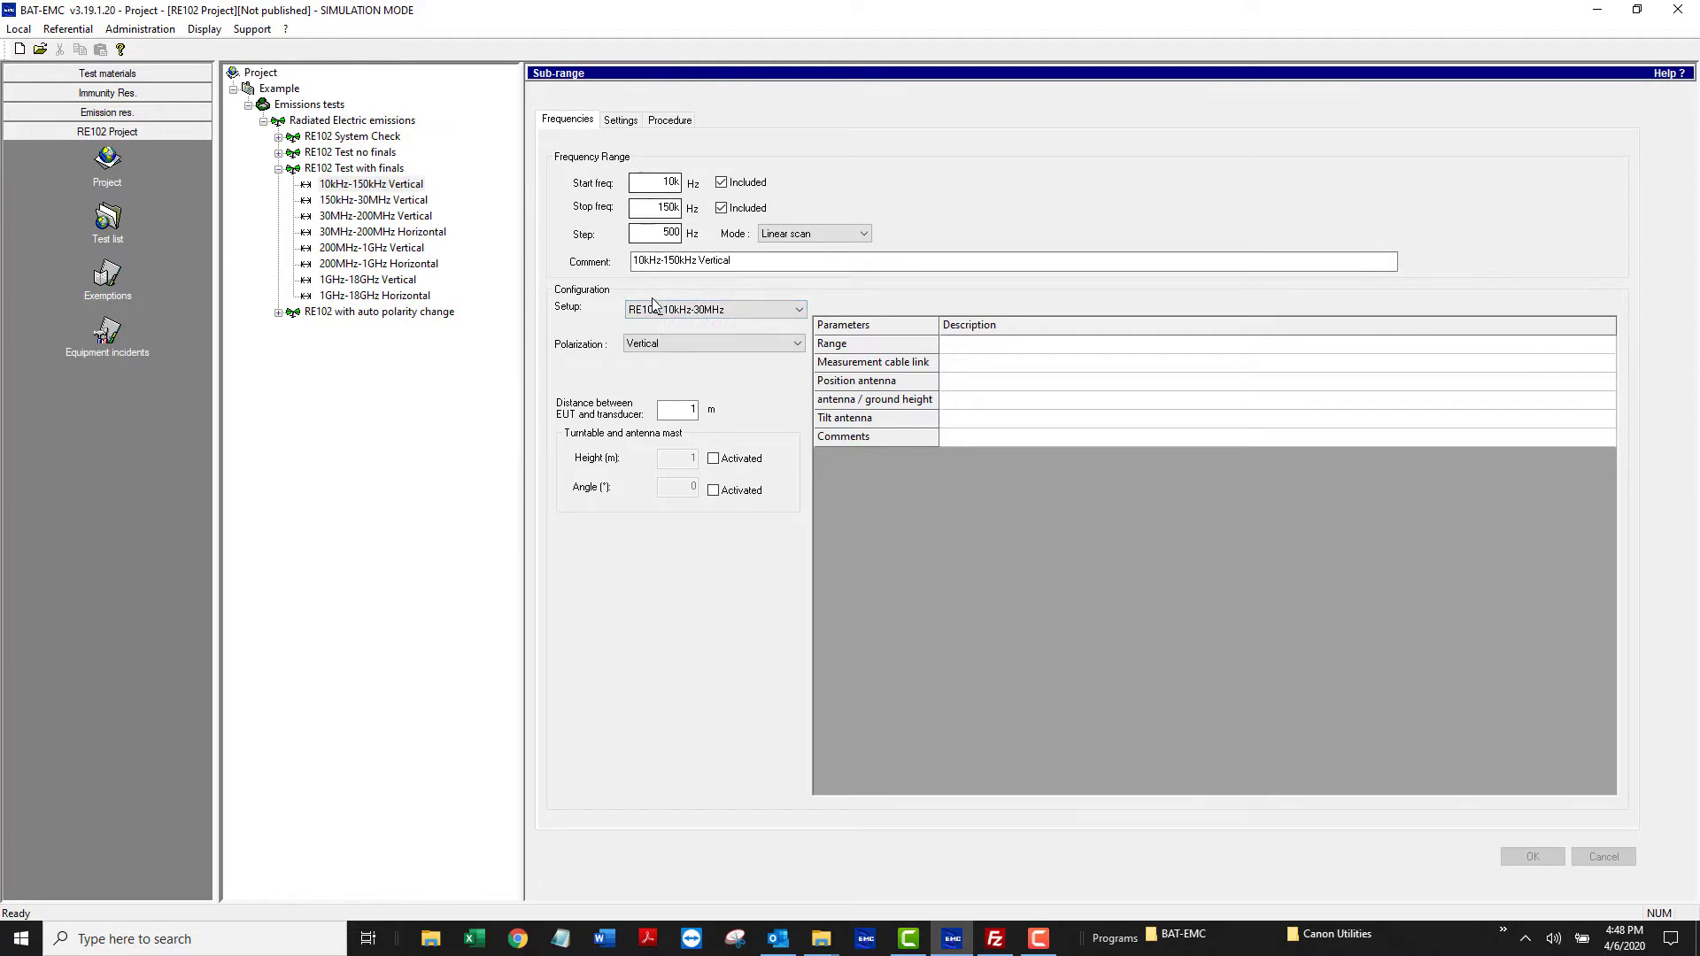
left_click(622, 122)
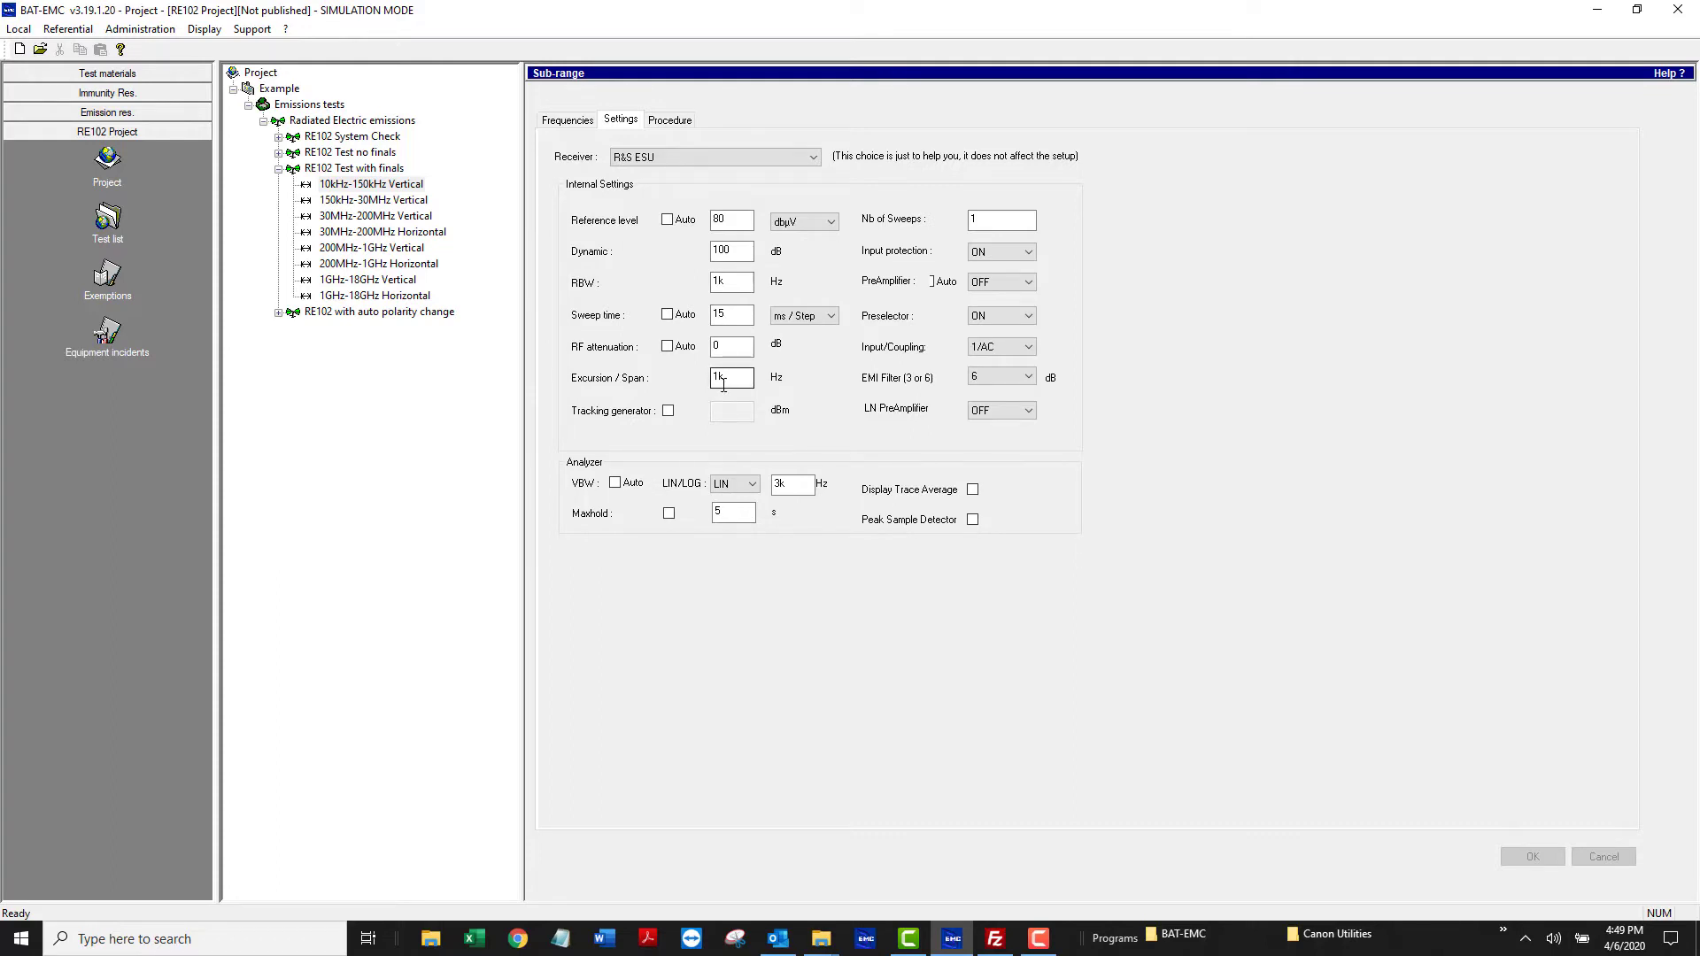
Check the prescan detector selection in the sub-range's test procedure and close it without changes
left_click(683, 123)
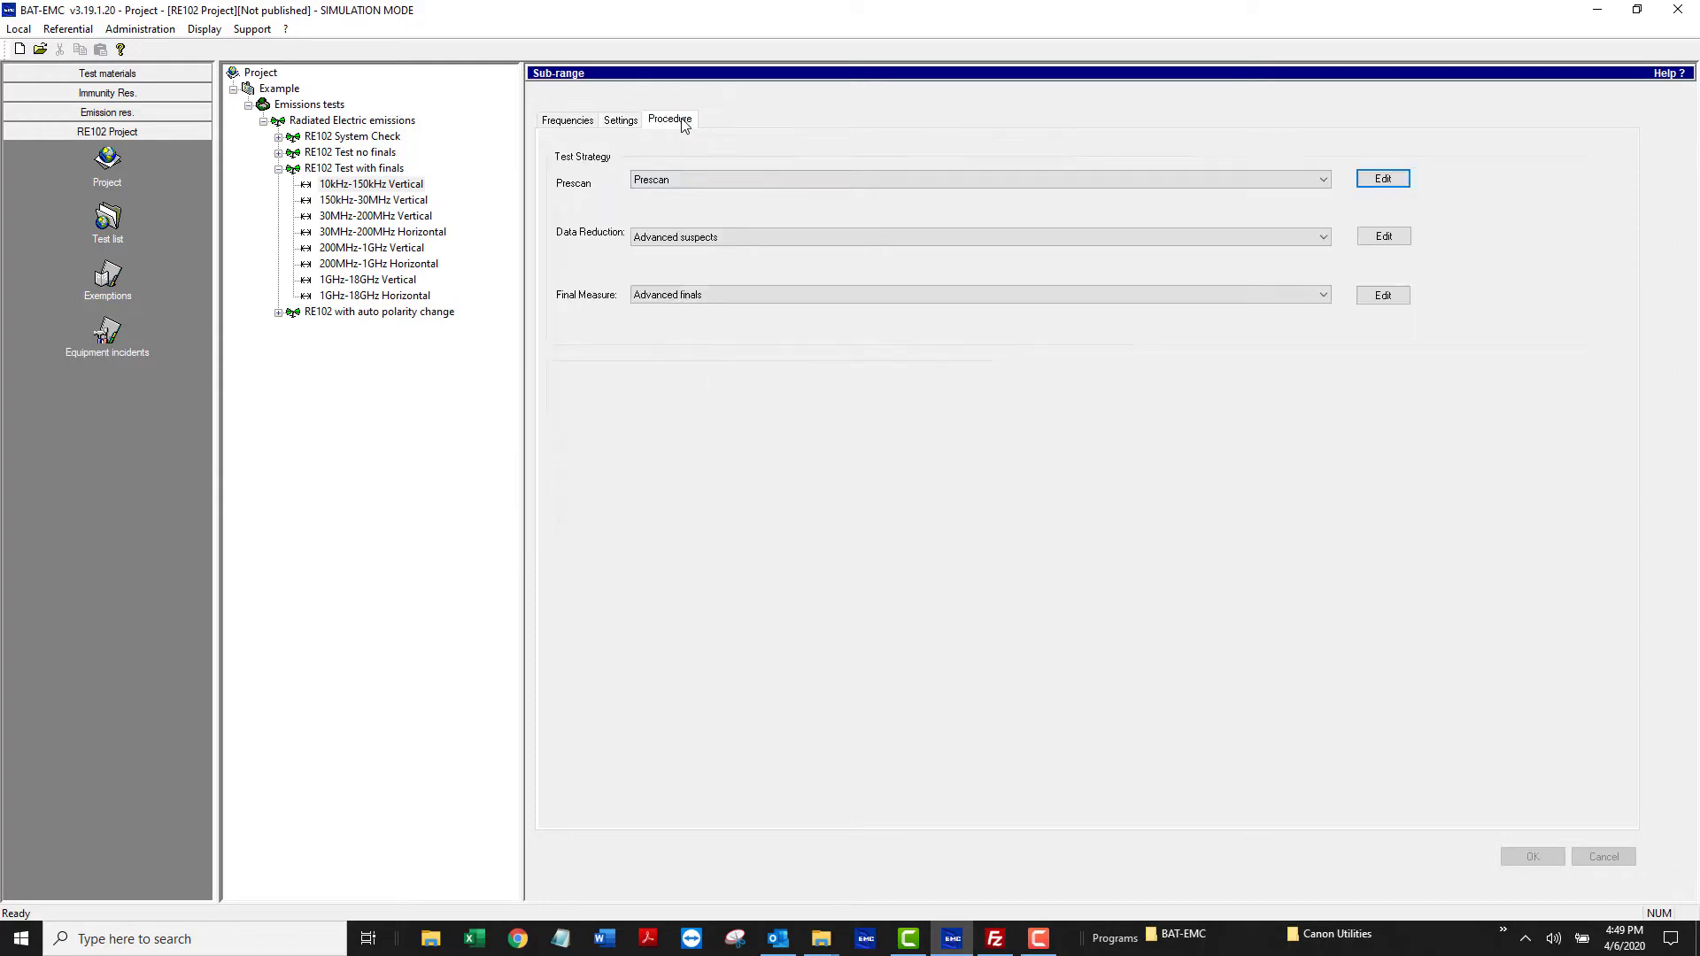
left_click(1394, 179)
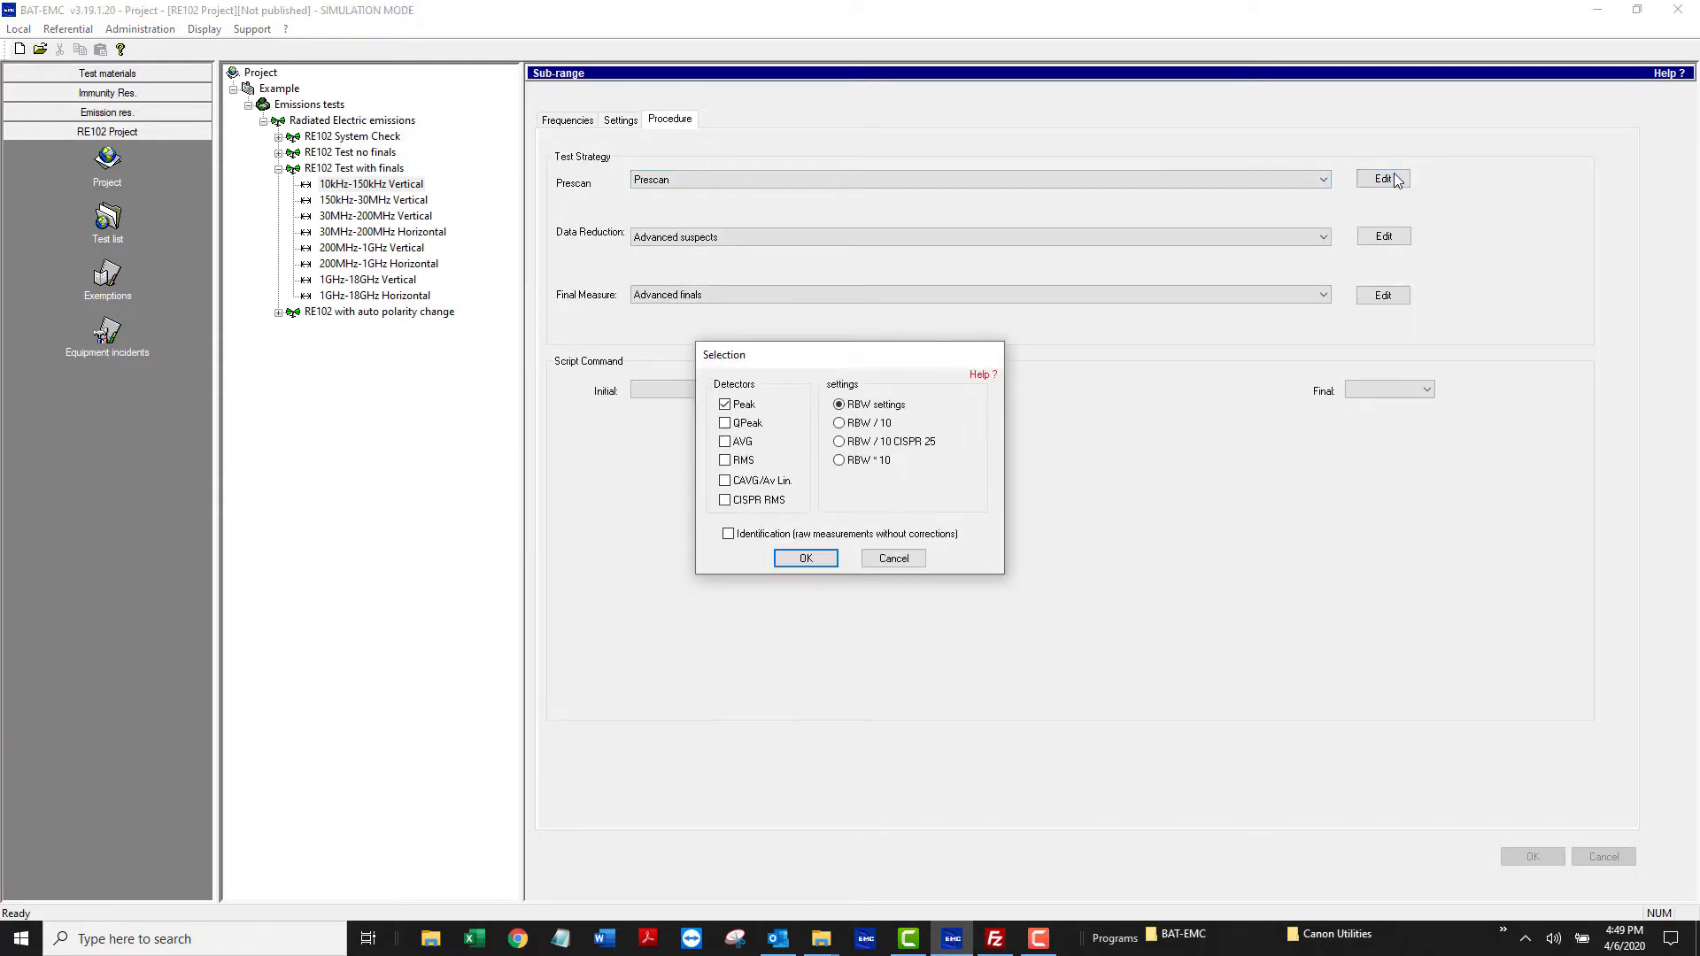
left_click(903, 560)
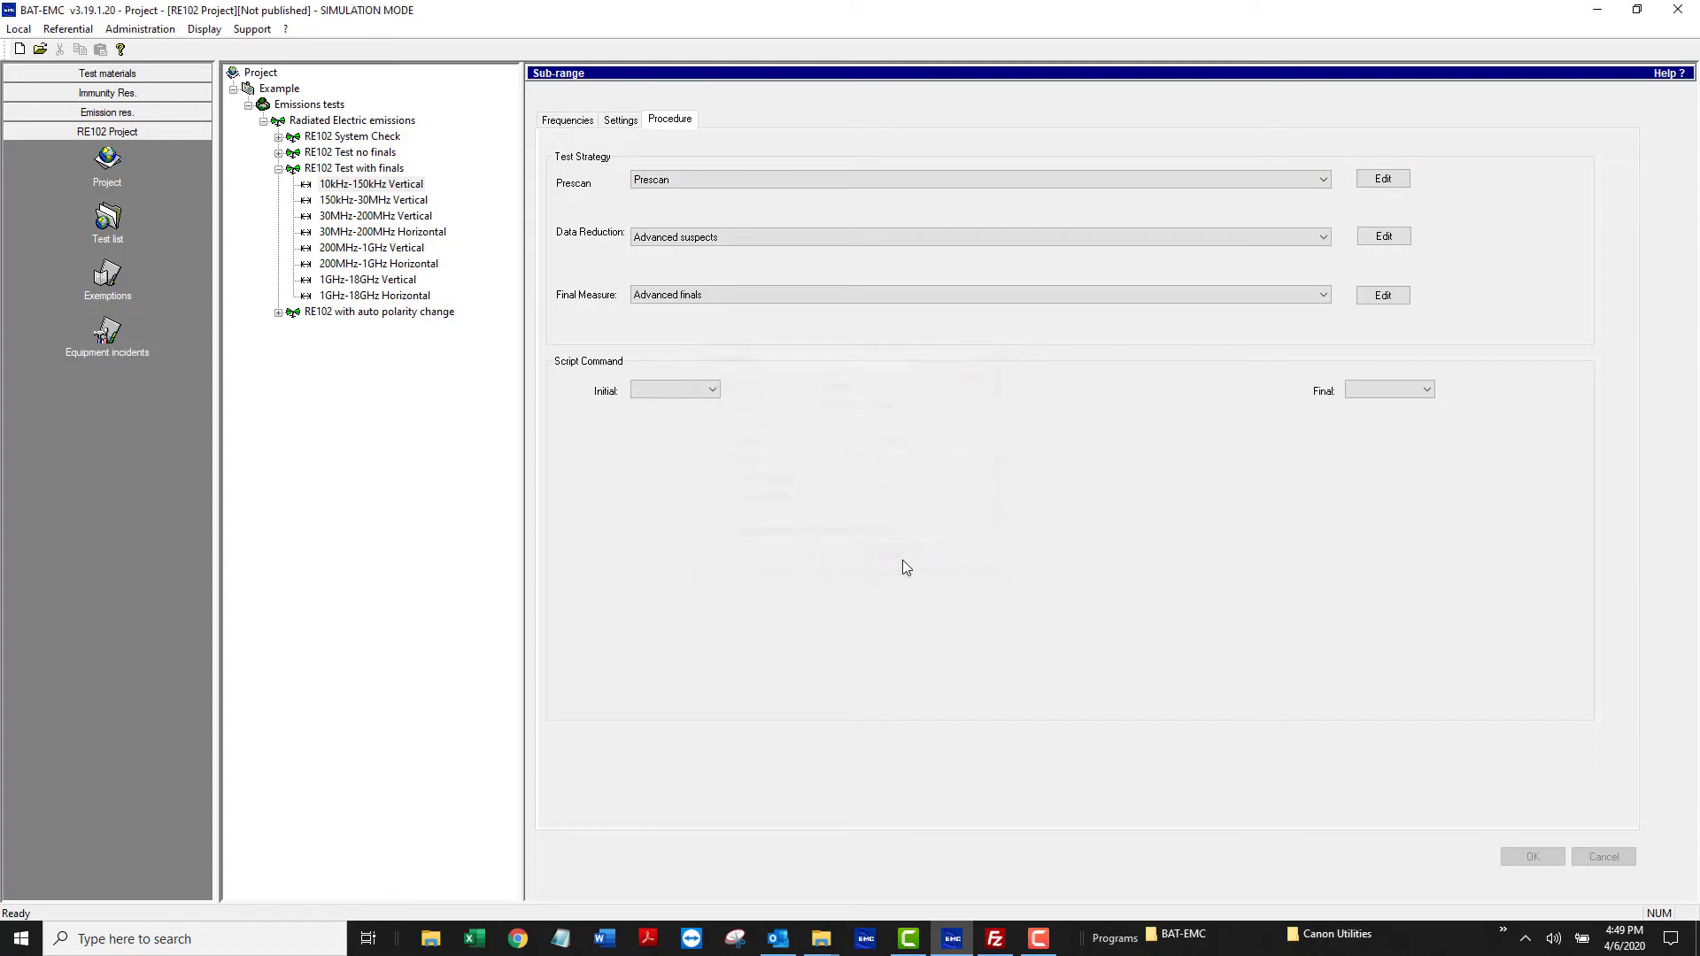
Open the Advanced suspects data reduction parameters and compare the limit offset, peak detection and second-pass filter of both suspect rules
left_click(1309, 236)
left_click(1386, 238)
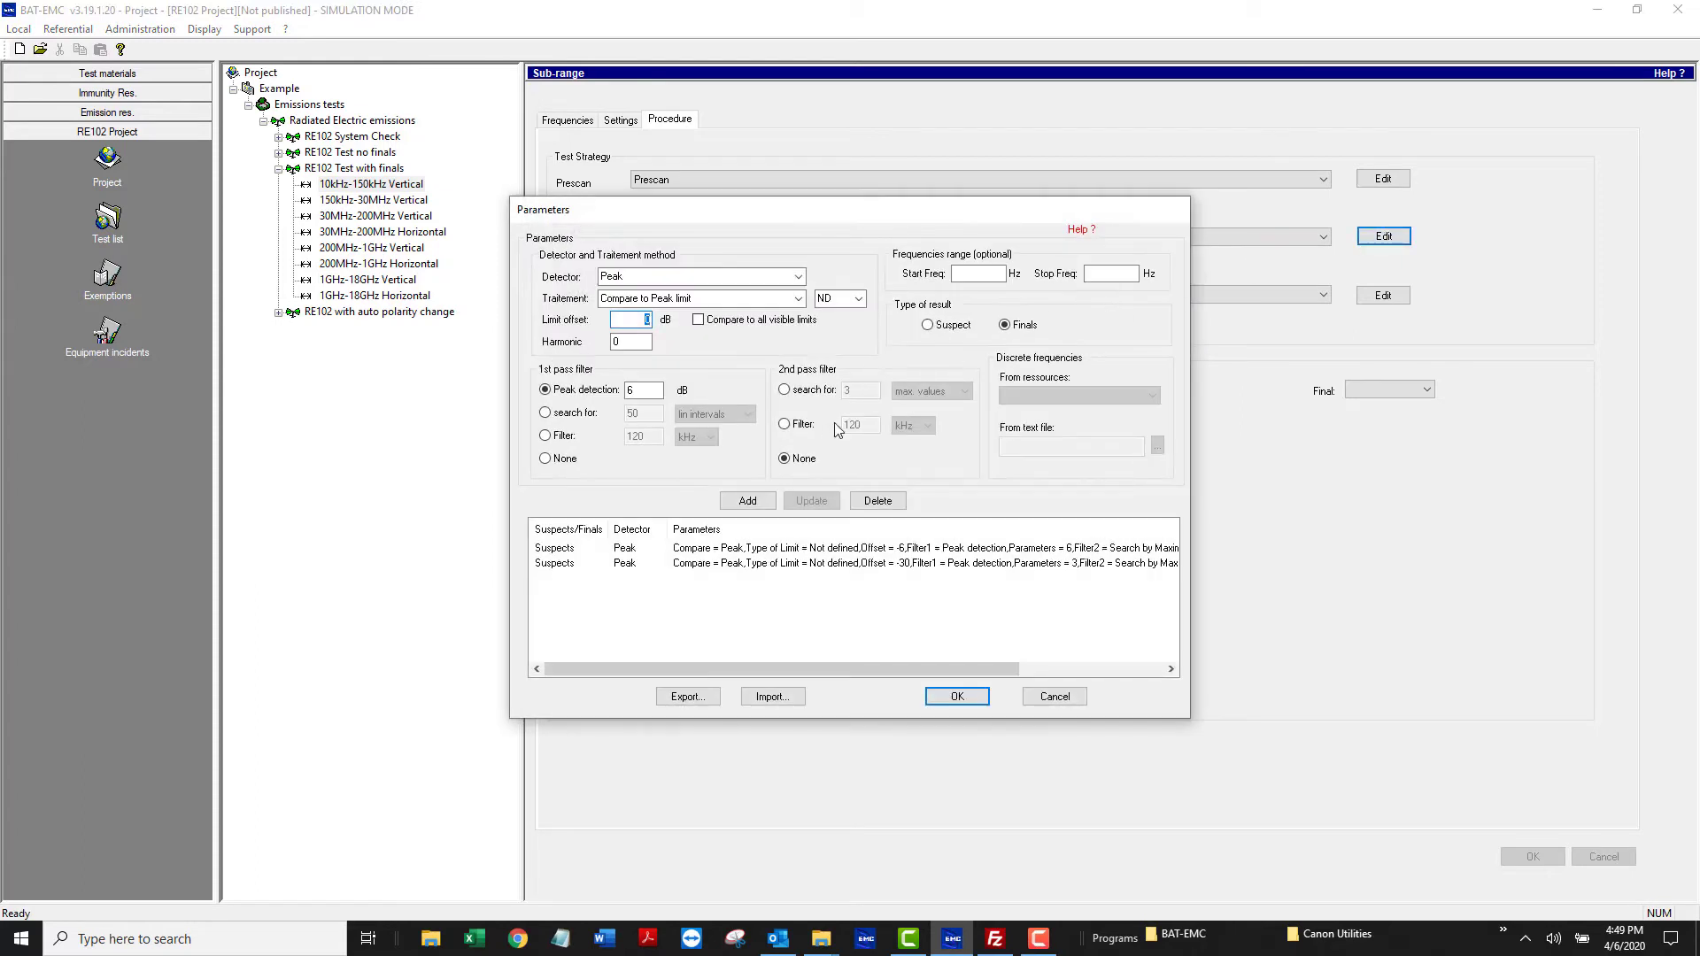
left_click(729, 550)
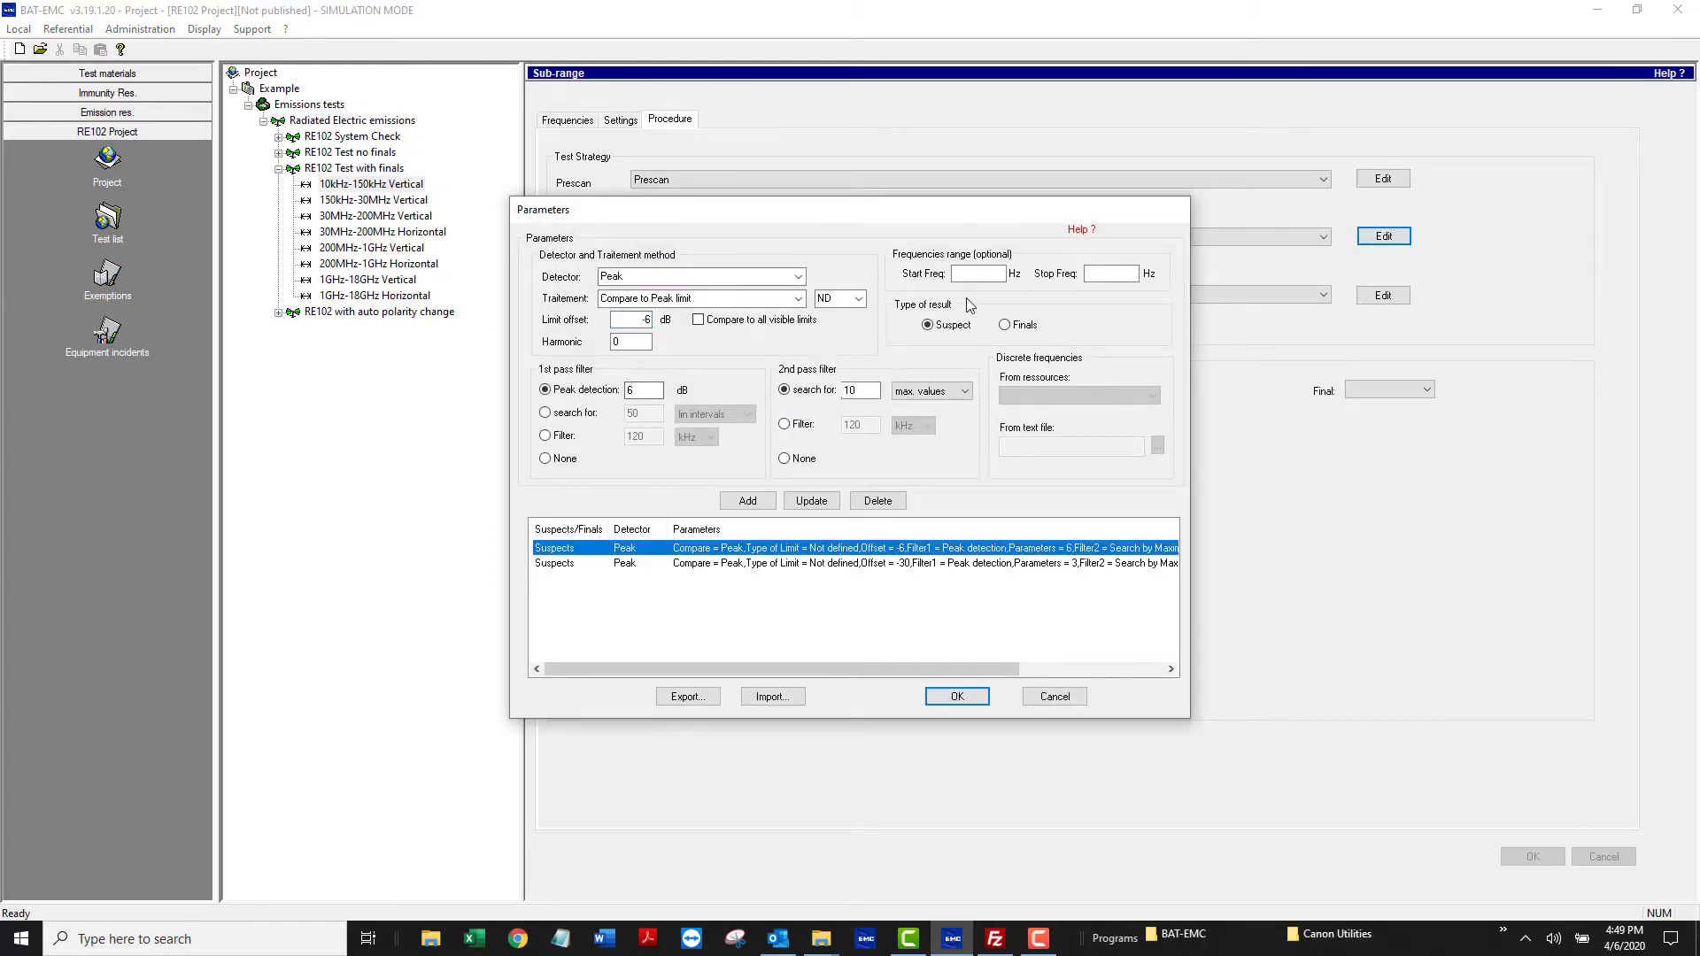
left_click(929, 567)
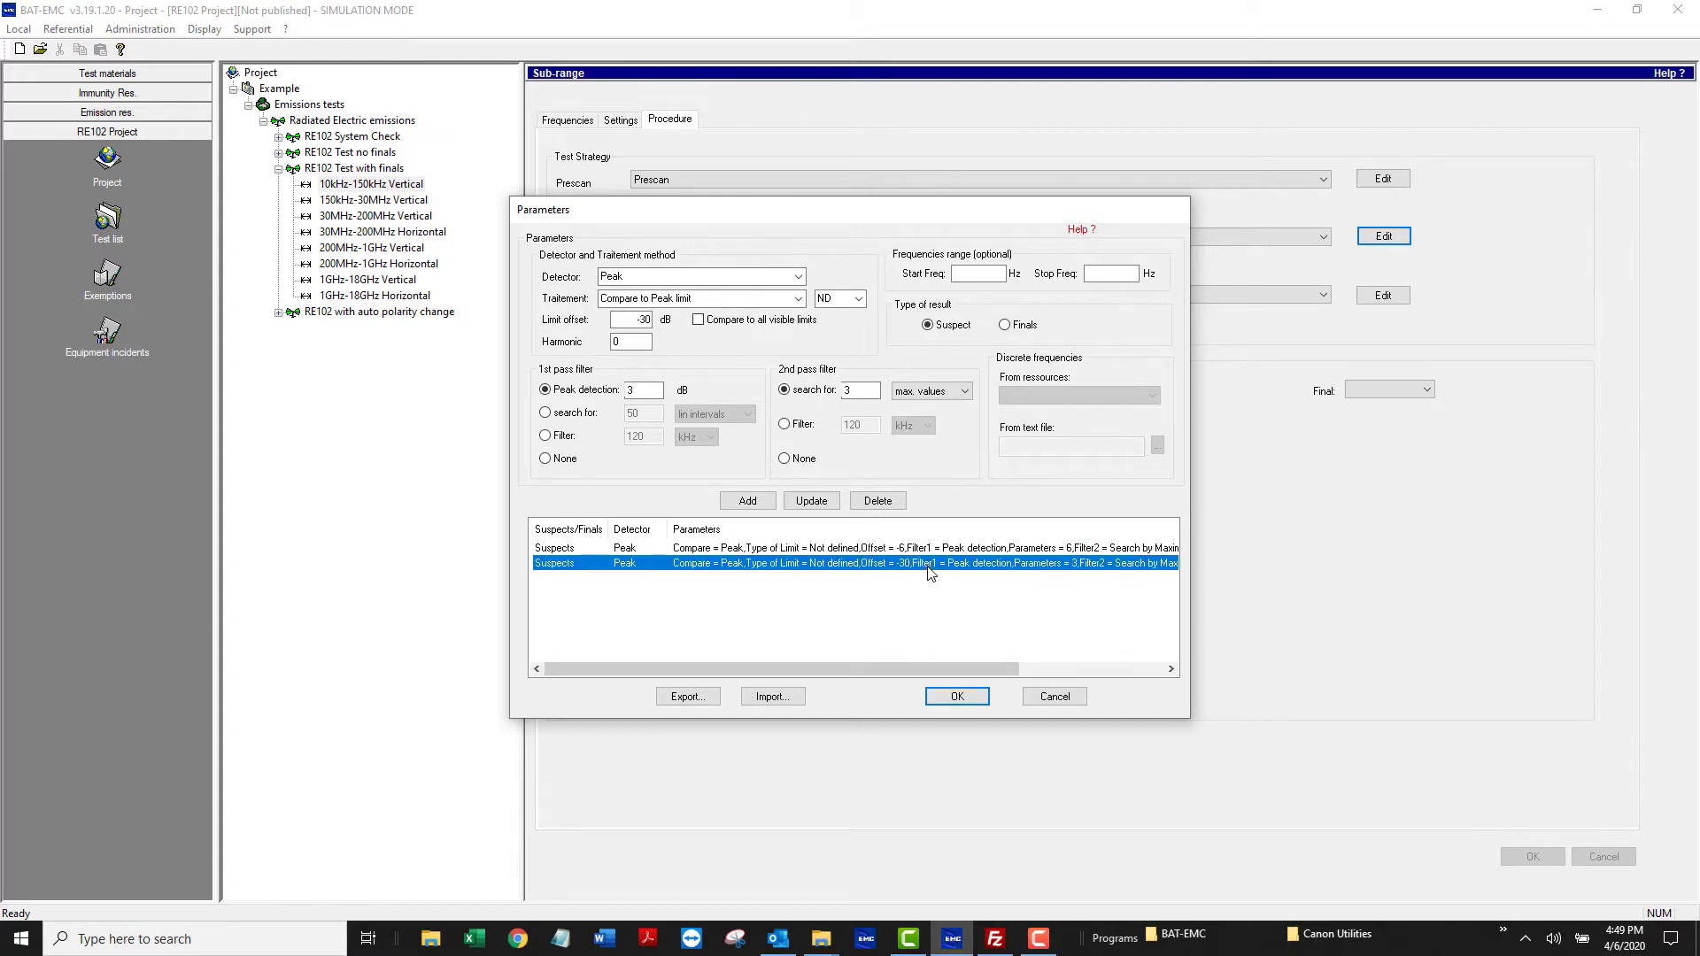
left_click(881, 548)
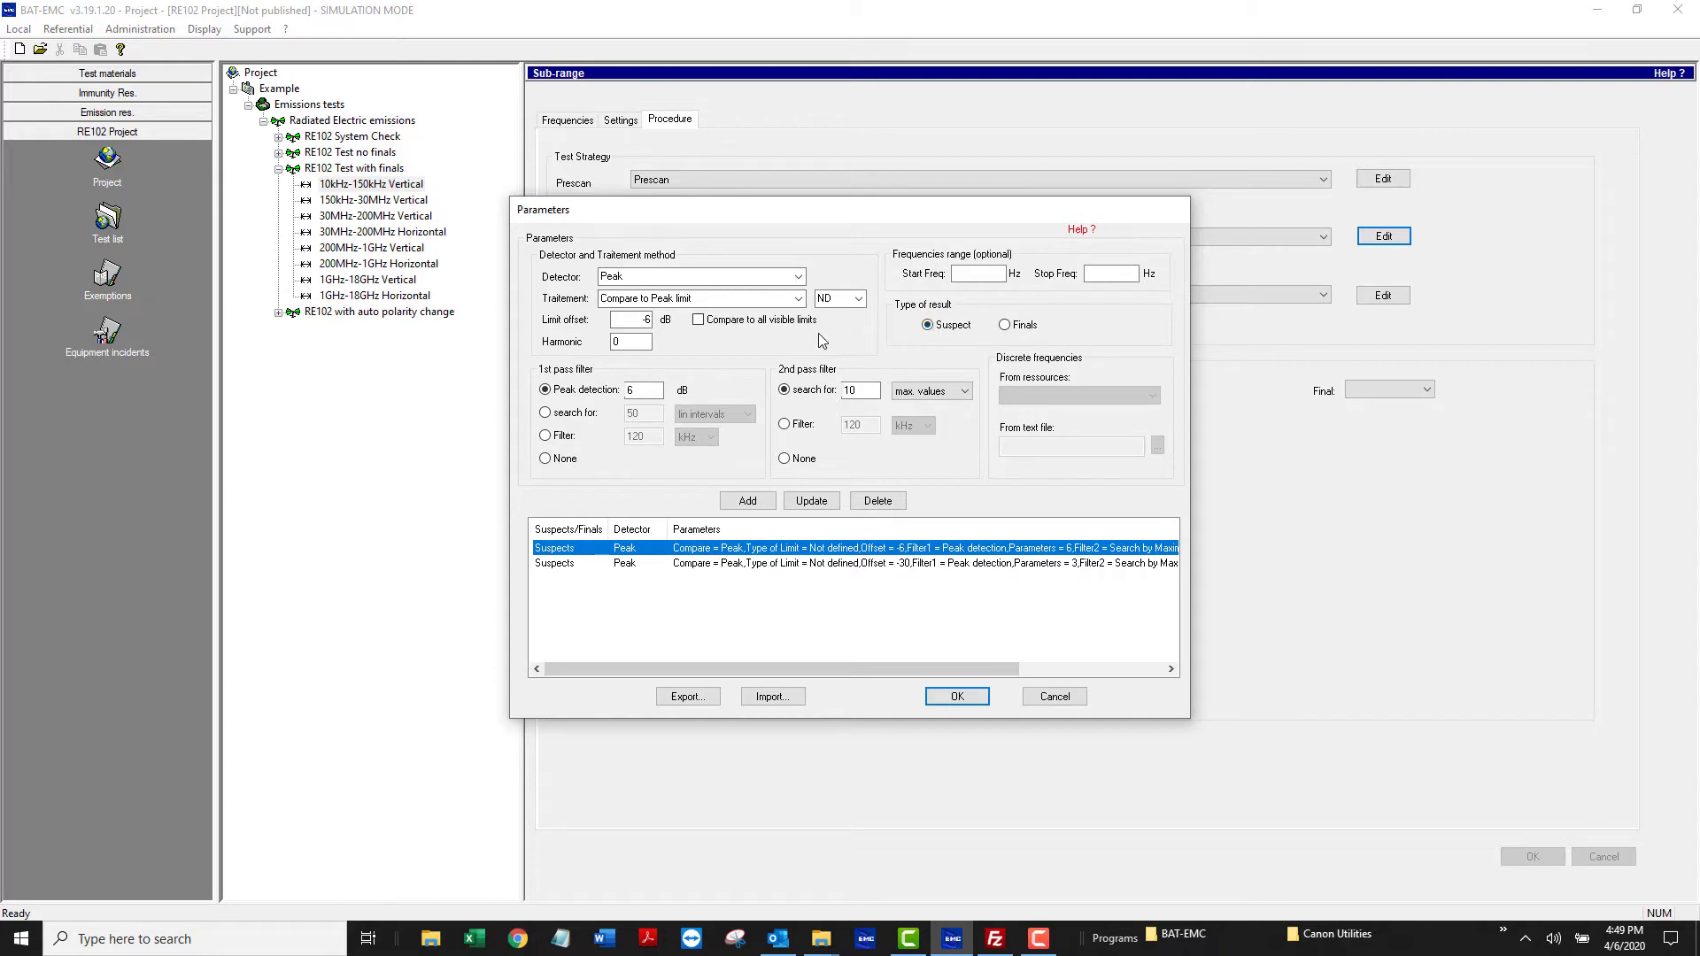
left_click(624, 316)
left_click(637, 393)
left_click(850, 564)
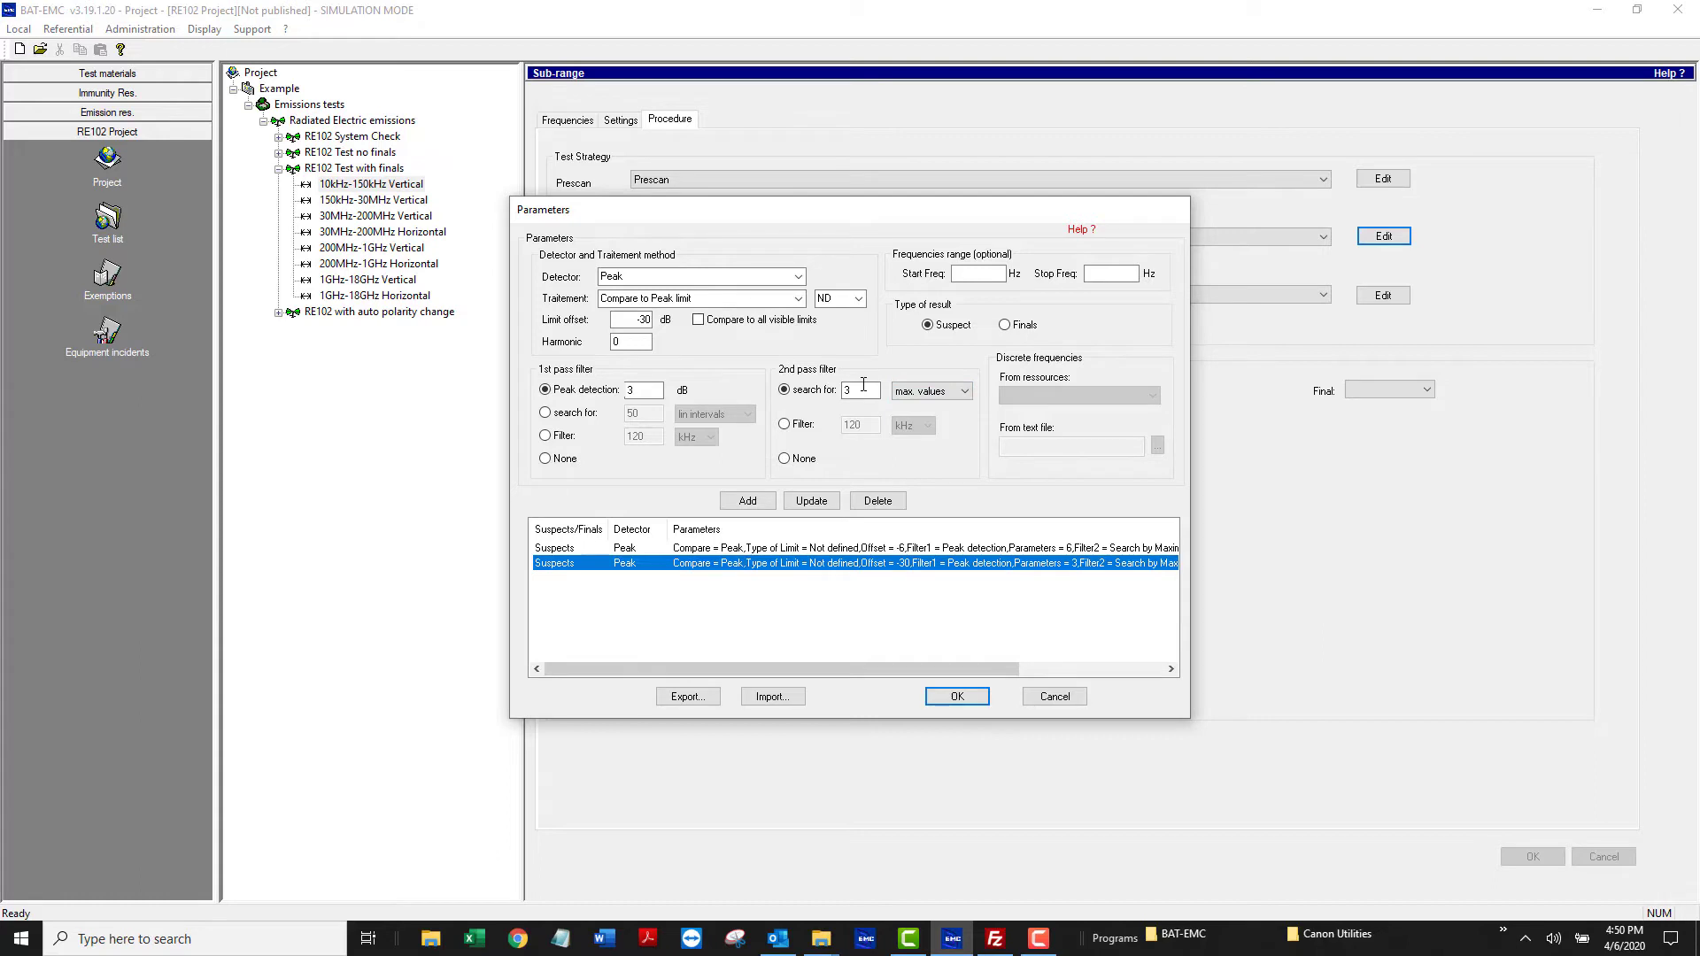
Close the suspect rules unchanged and examine the final measure options and the Advanced finals pass/fail script
left_click(1049, 697)
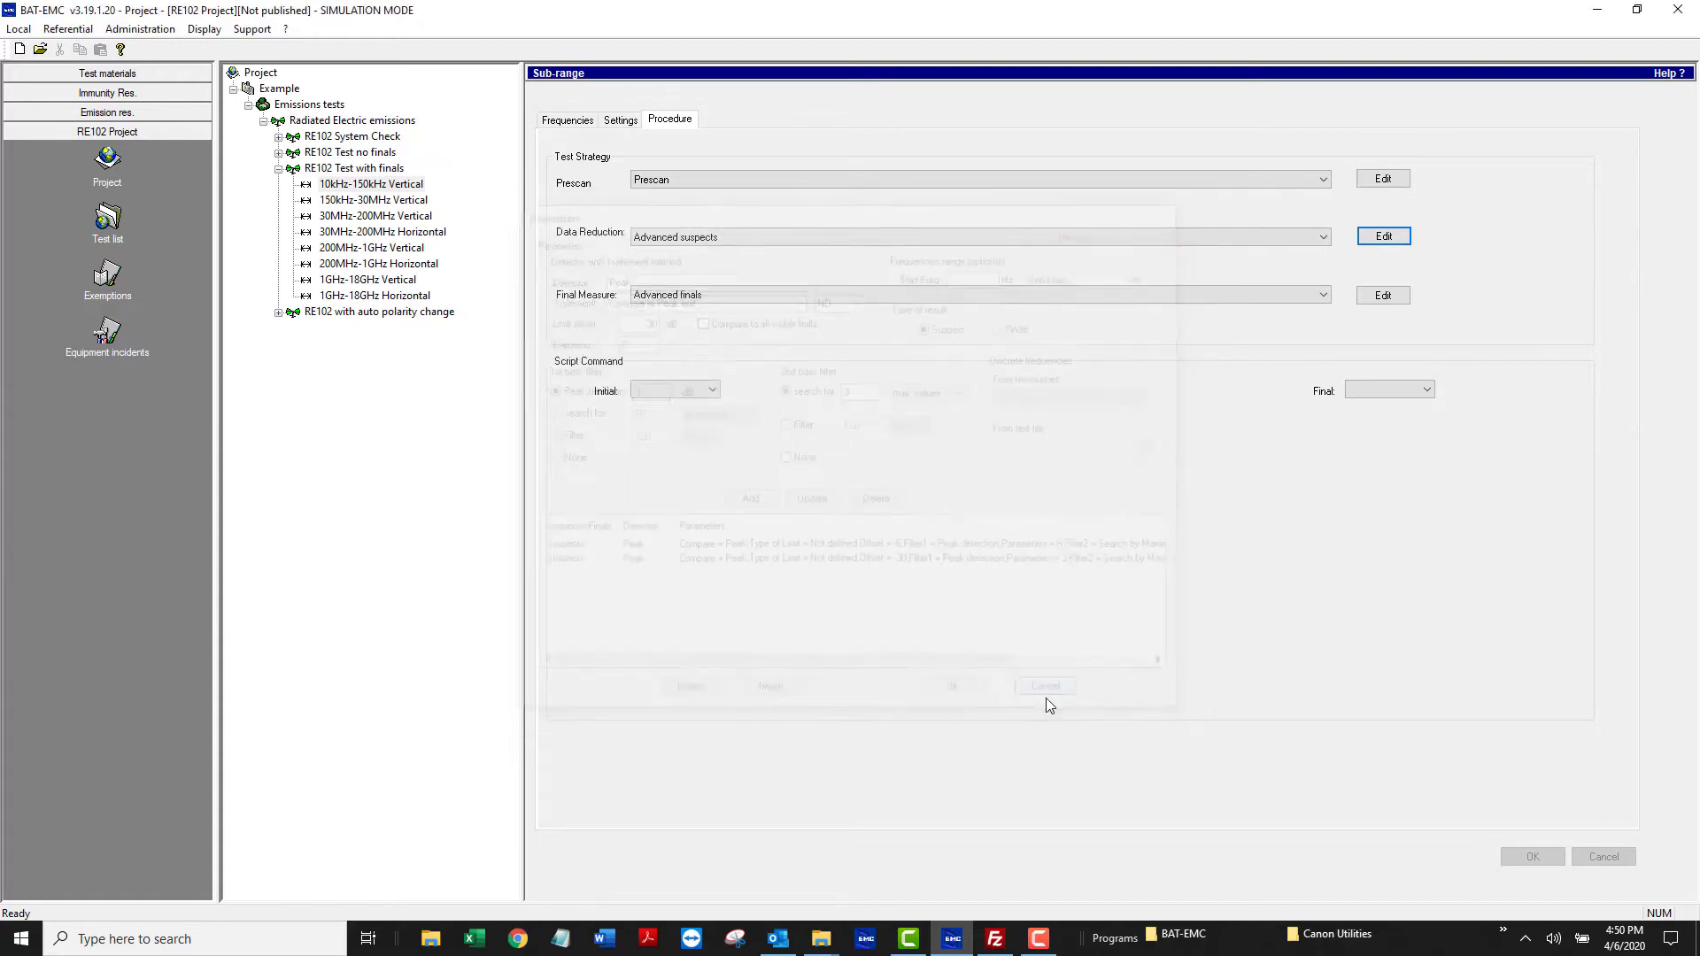
left_click(1308, 299)
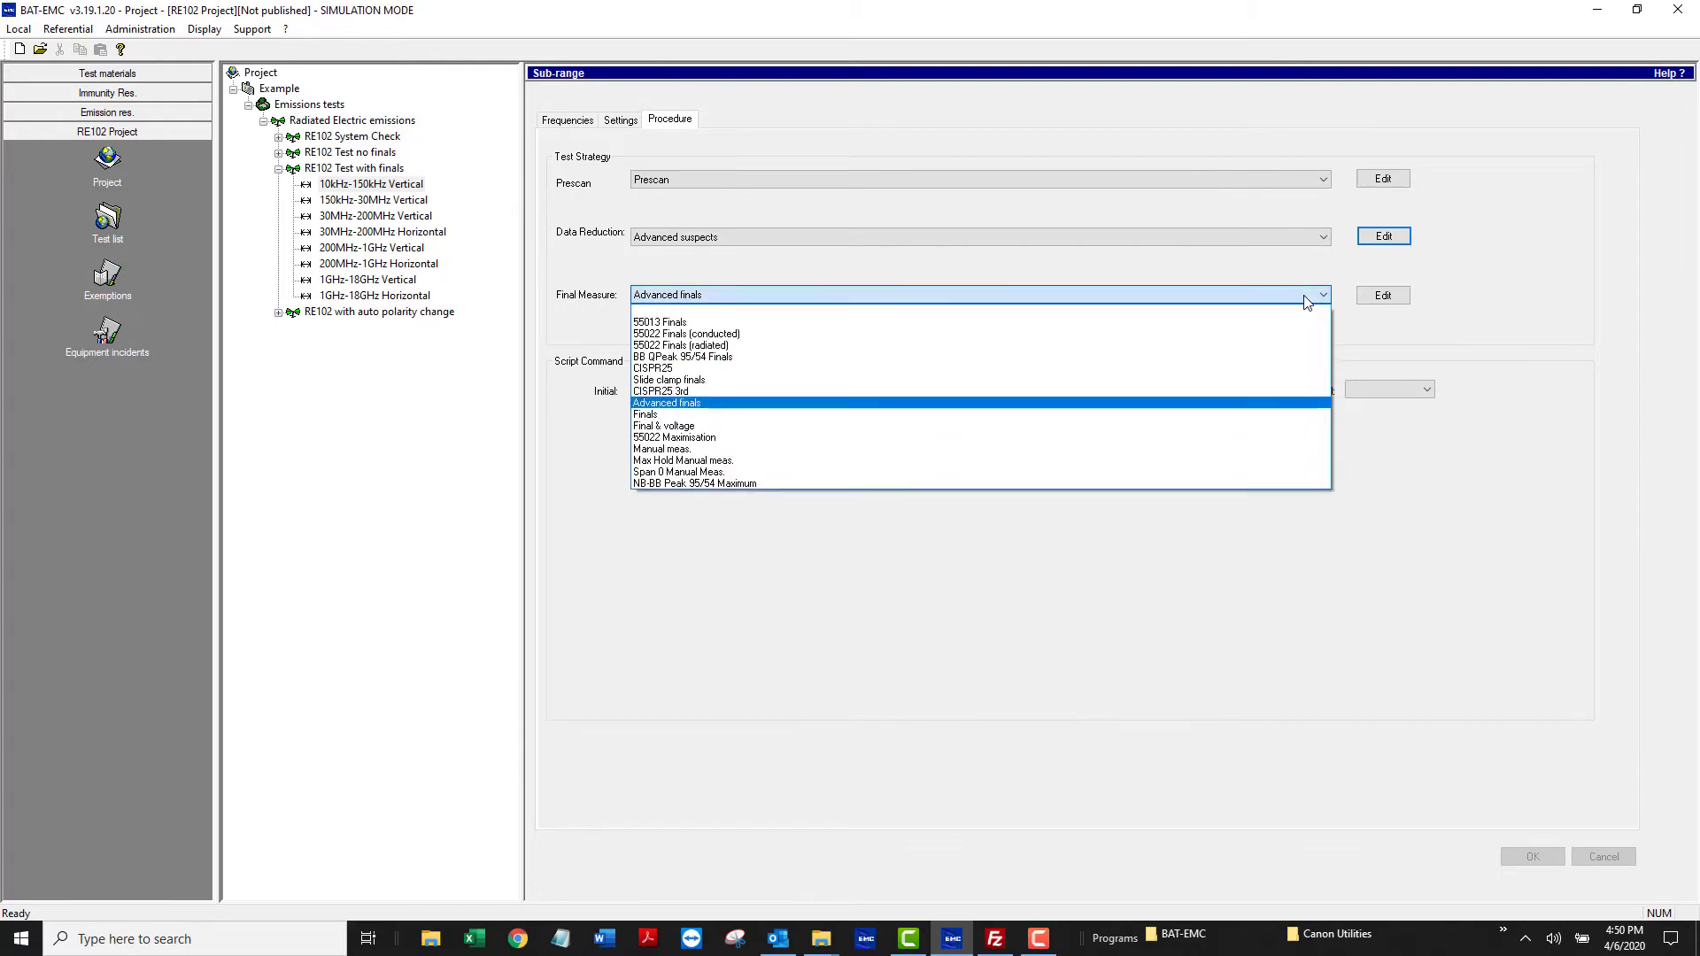
left_click(1385, 299)
left_click(1385, 299)
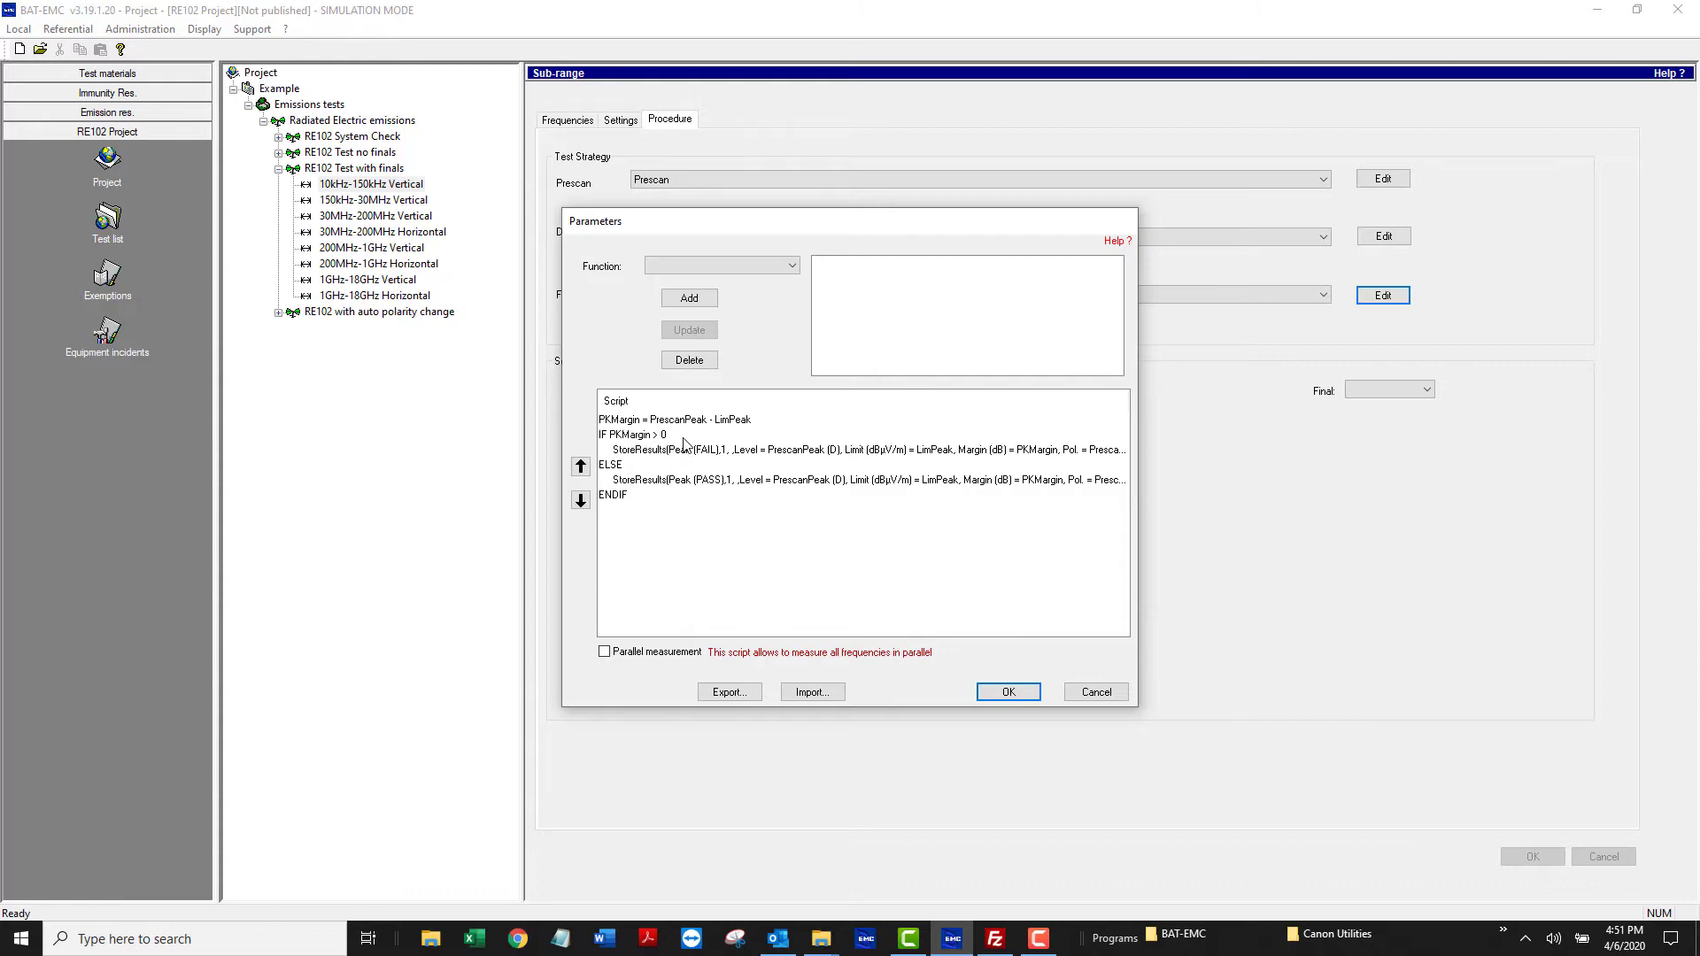
left_click(1096, 693)
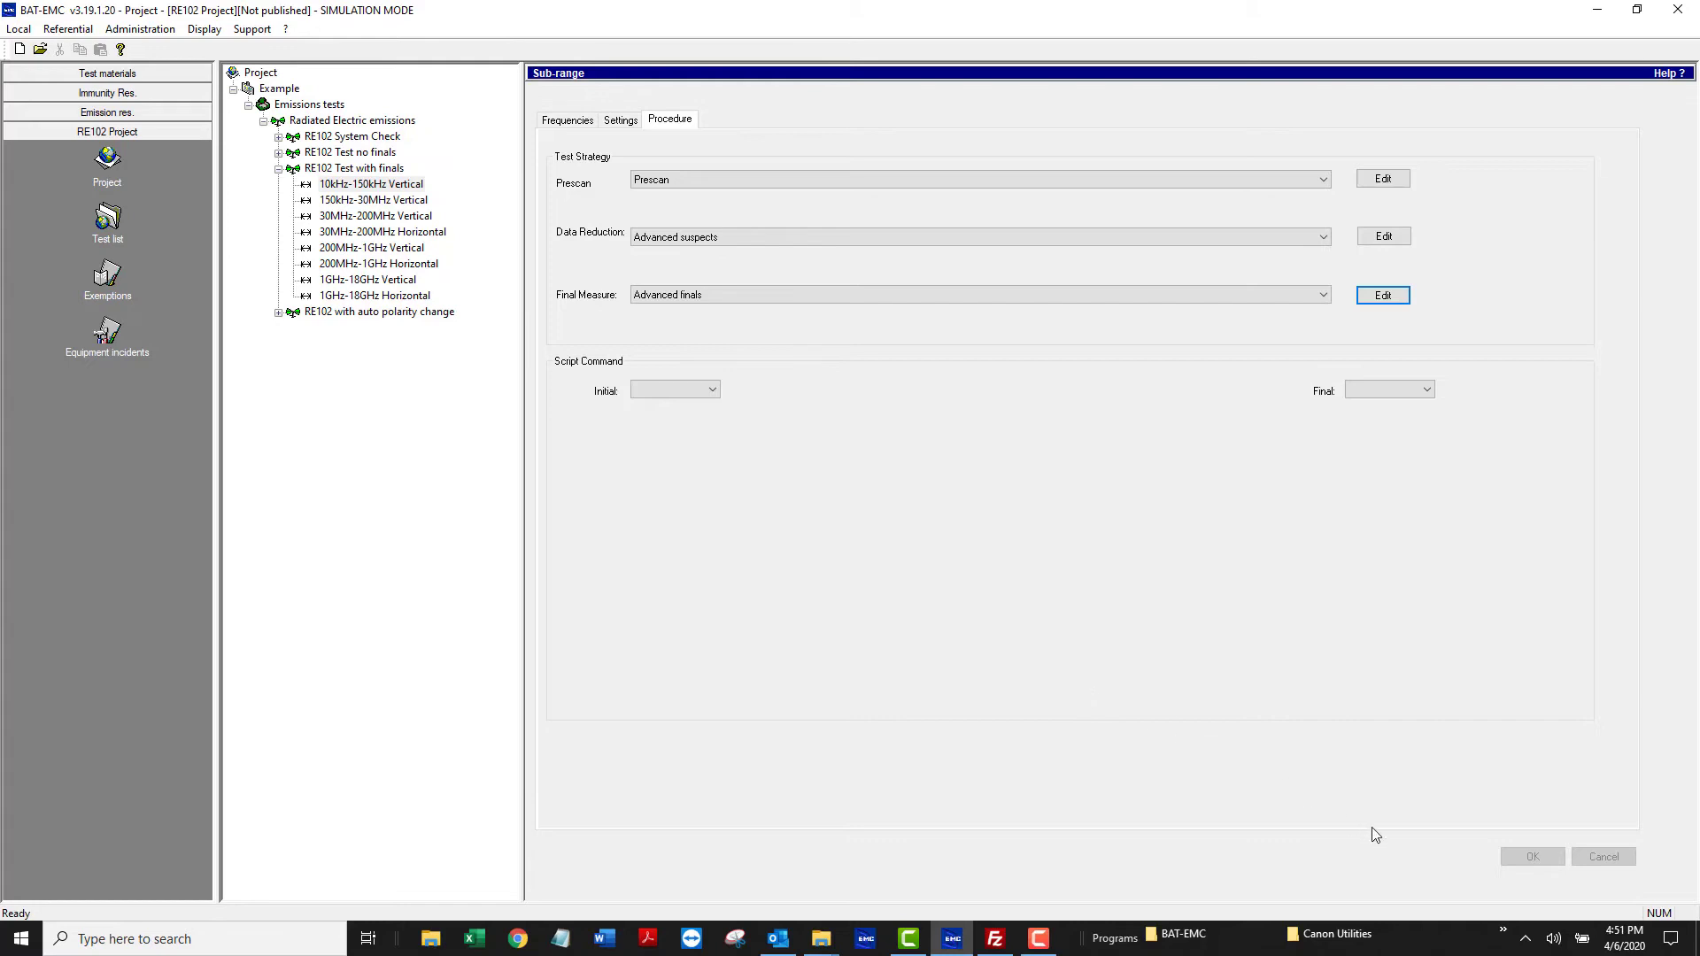
Execute RE102 Test with finals in simulation mode across all its sub-ranges
left_click(376, 169)
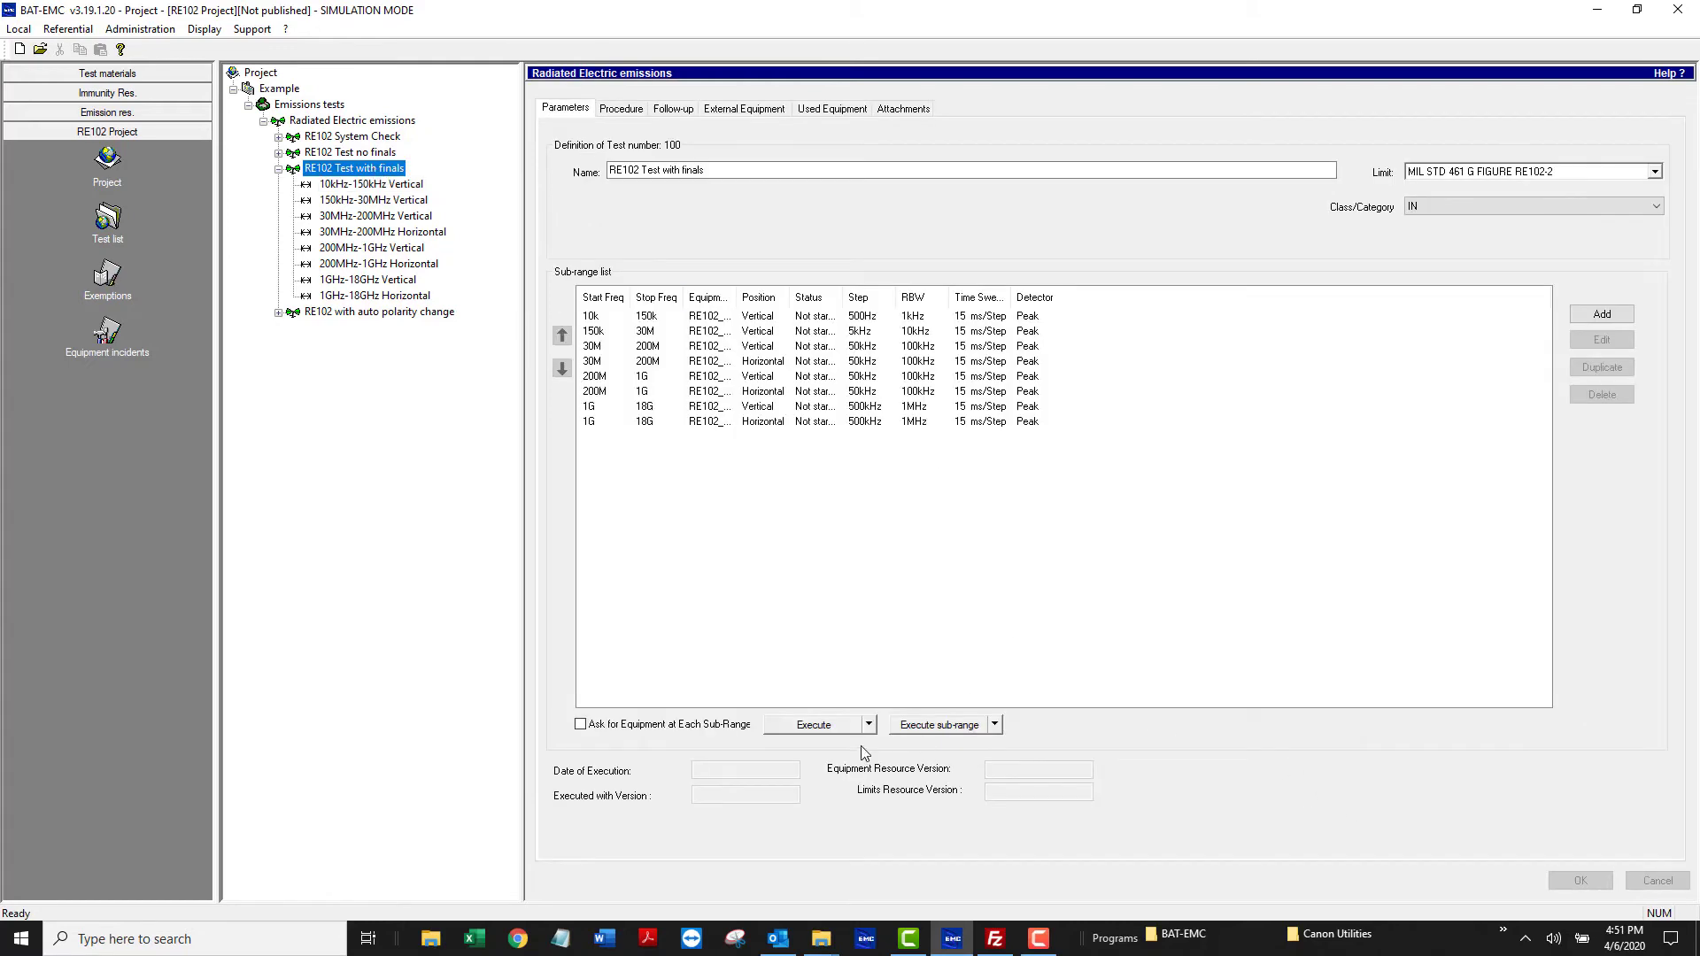
left_click(817, 728)
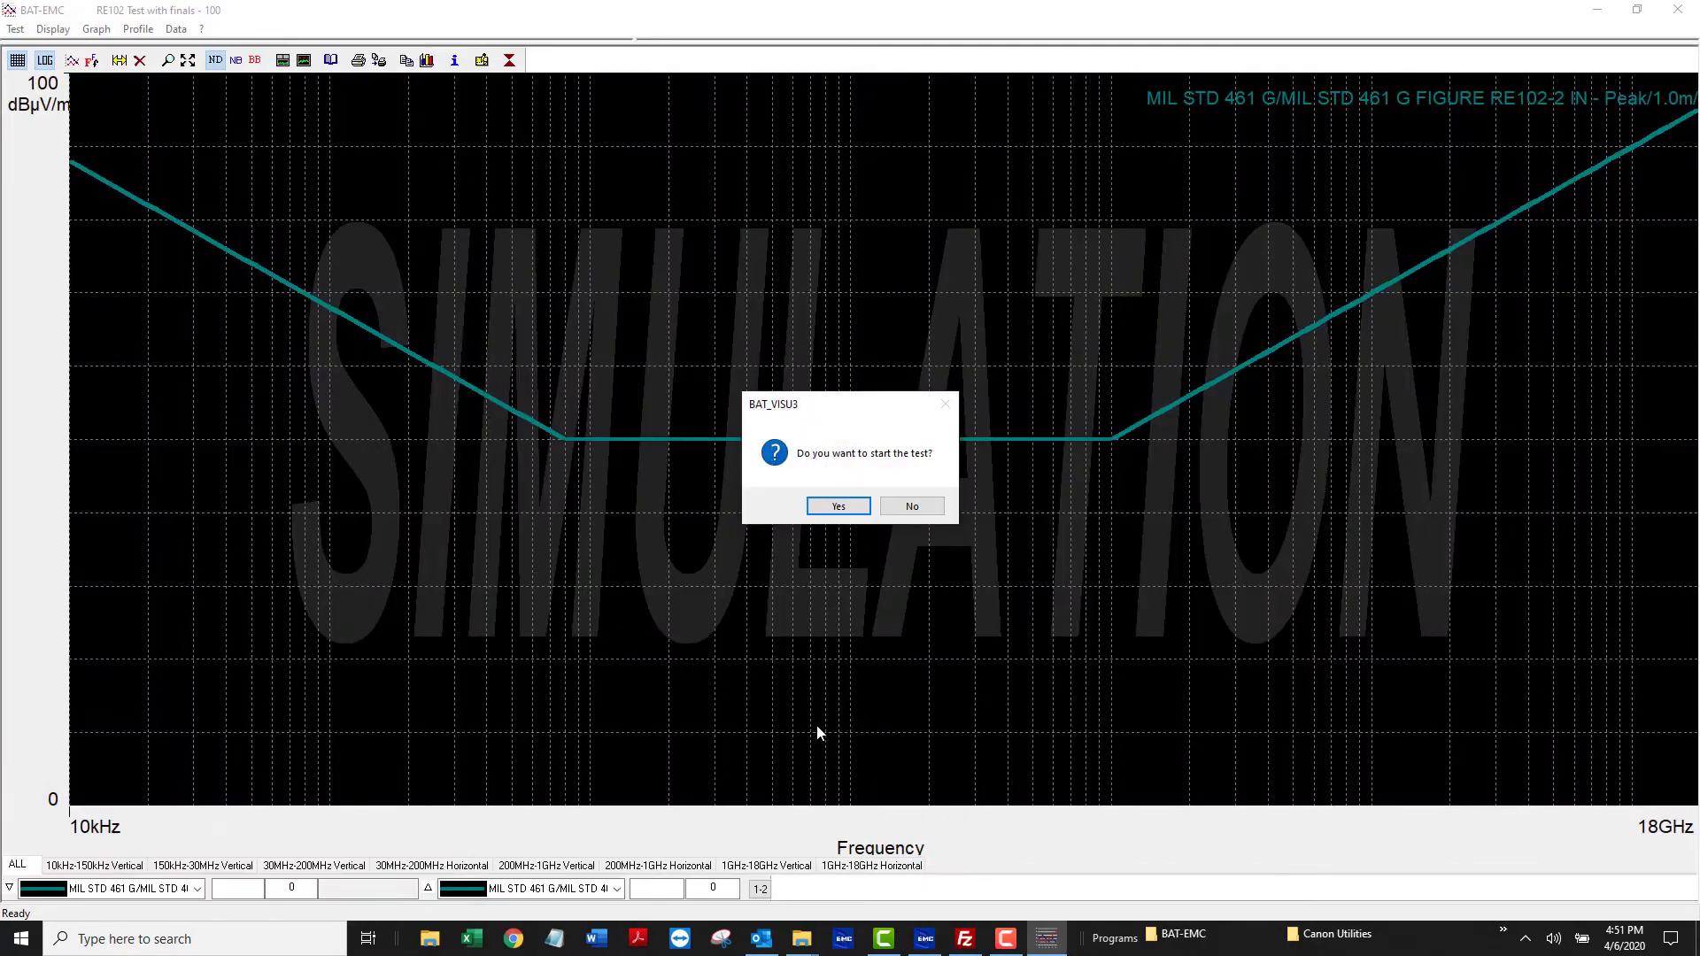
key("Return")
key("Return")
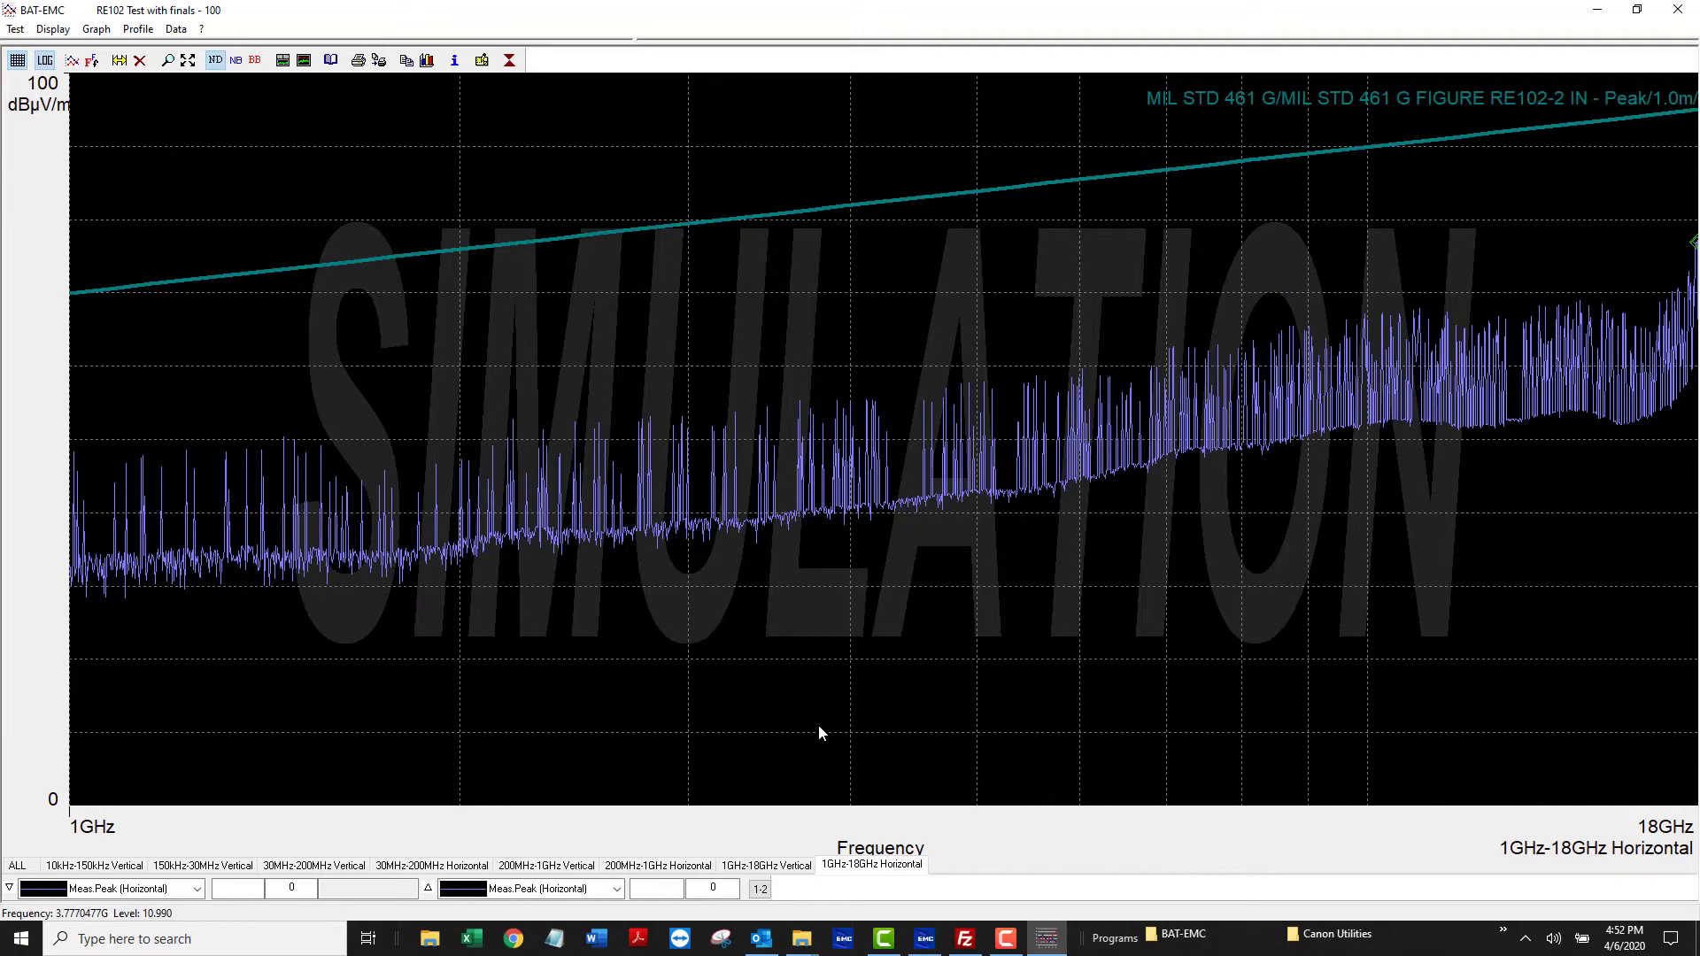
Check the graph's run commands and examine the prescan and finals curves in the graph options without changing them
right_click(483, 330)
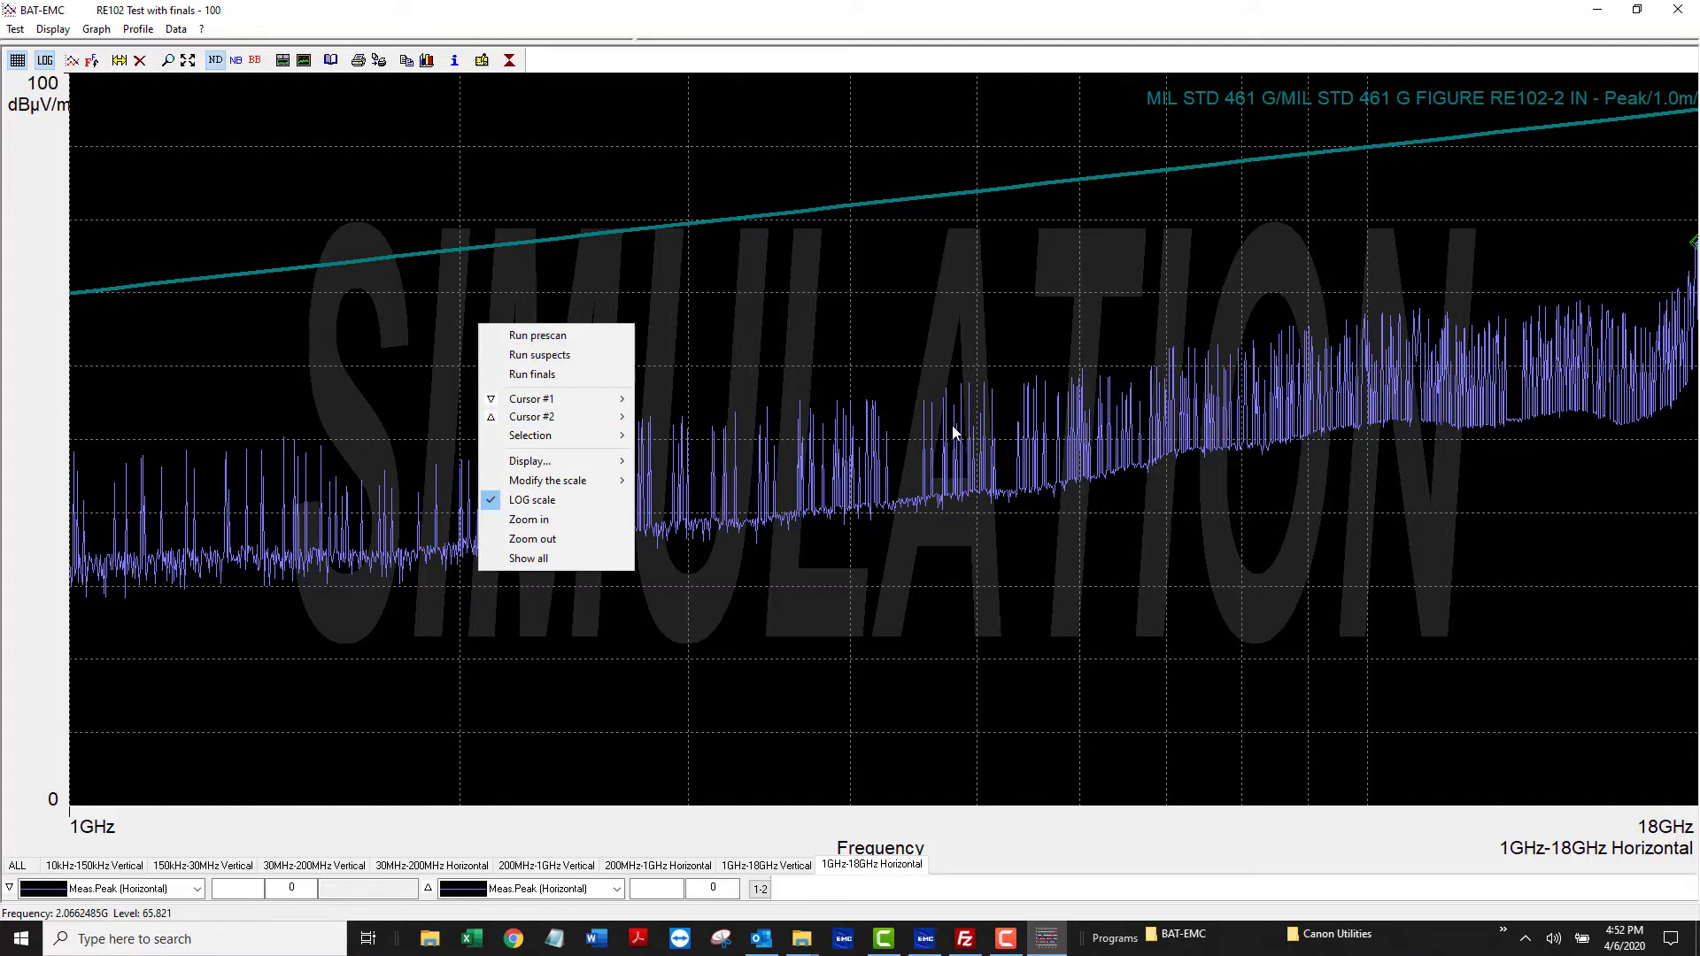
left_click(366, 424)
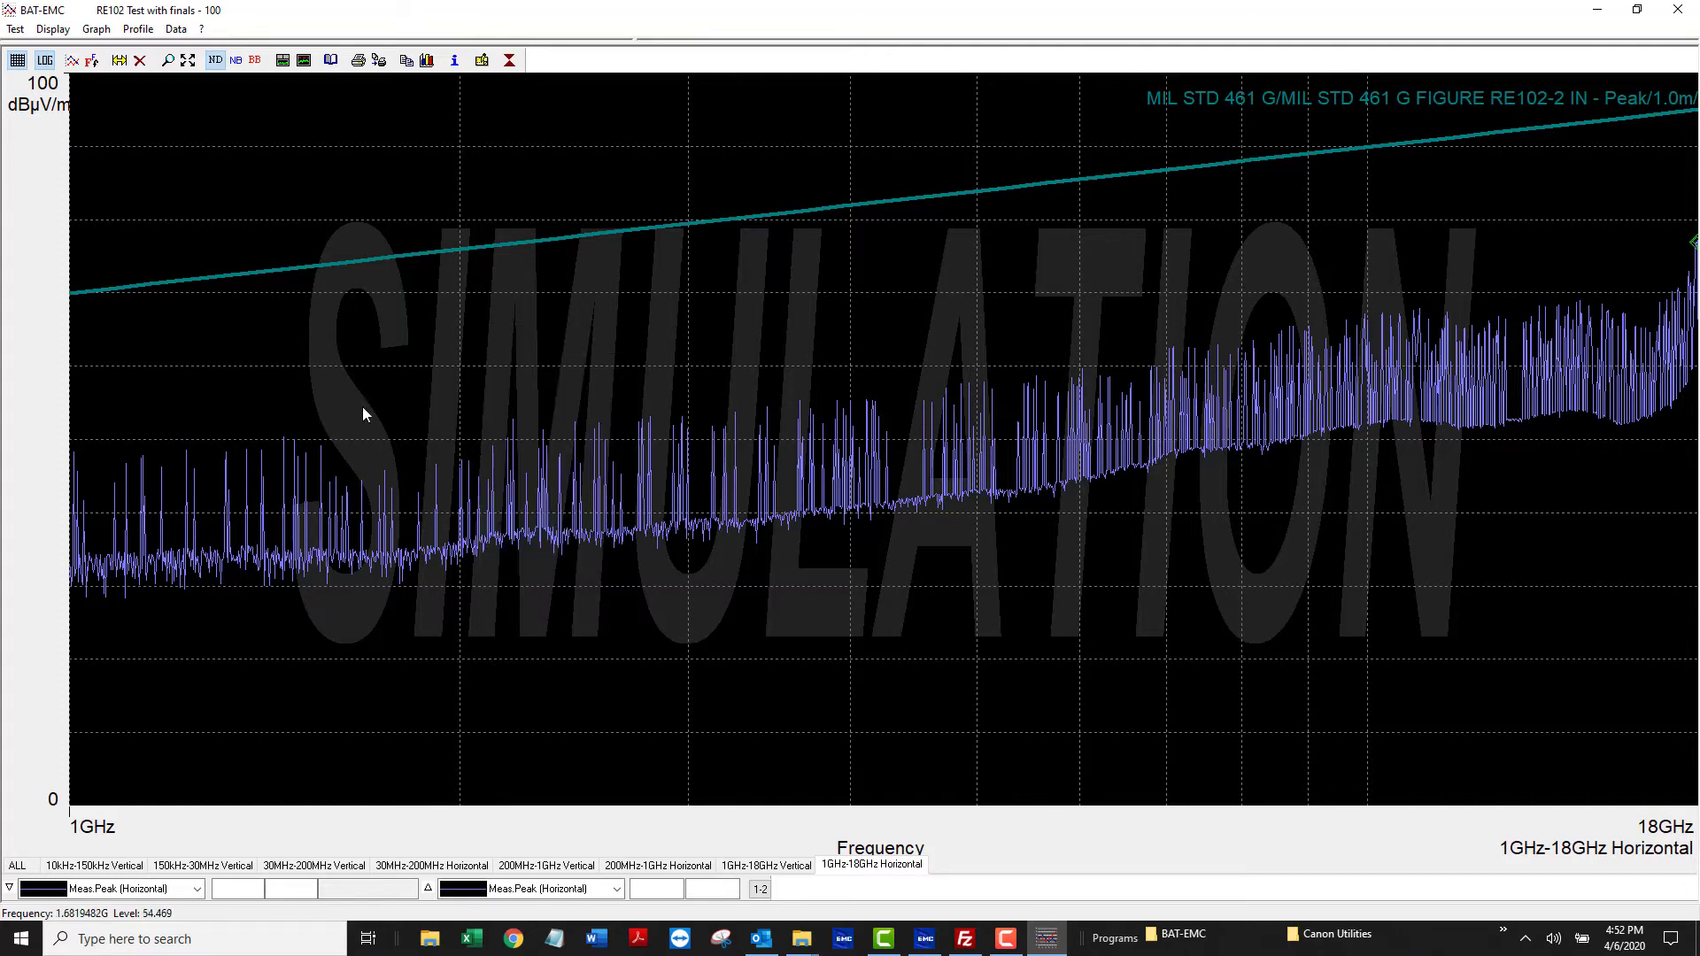
left_click(72, 62)
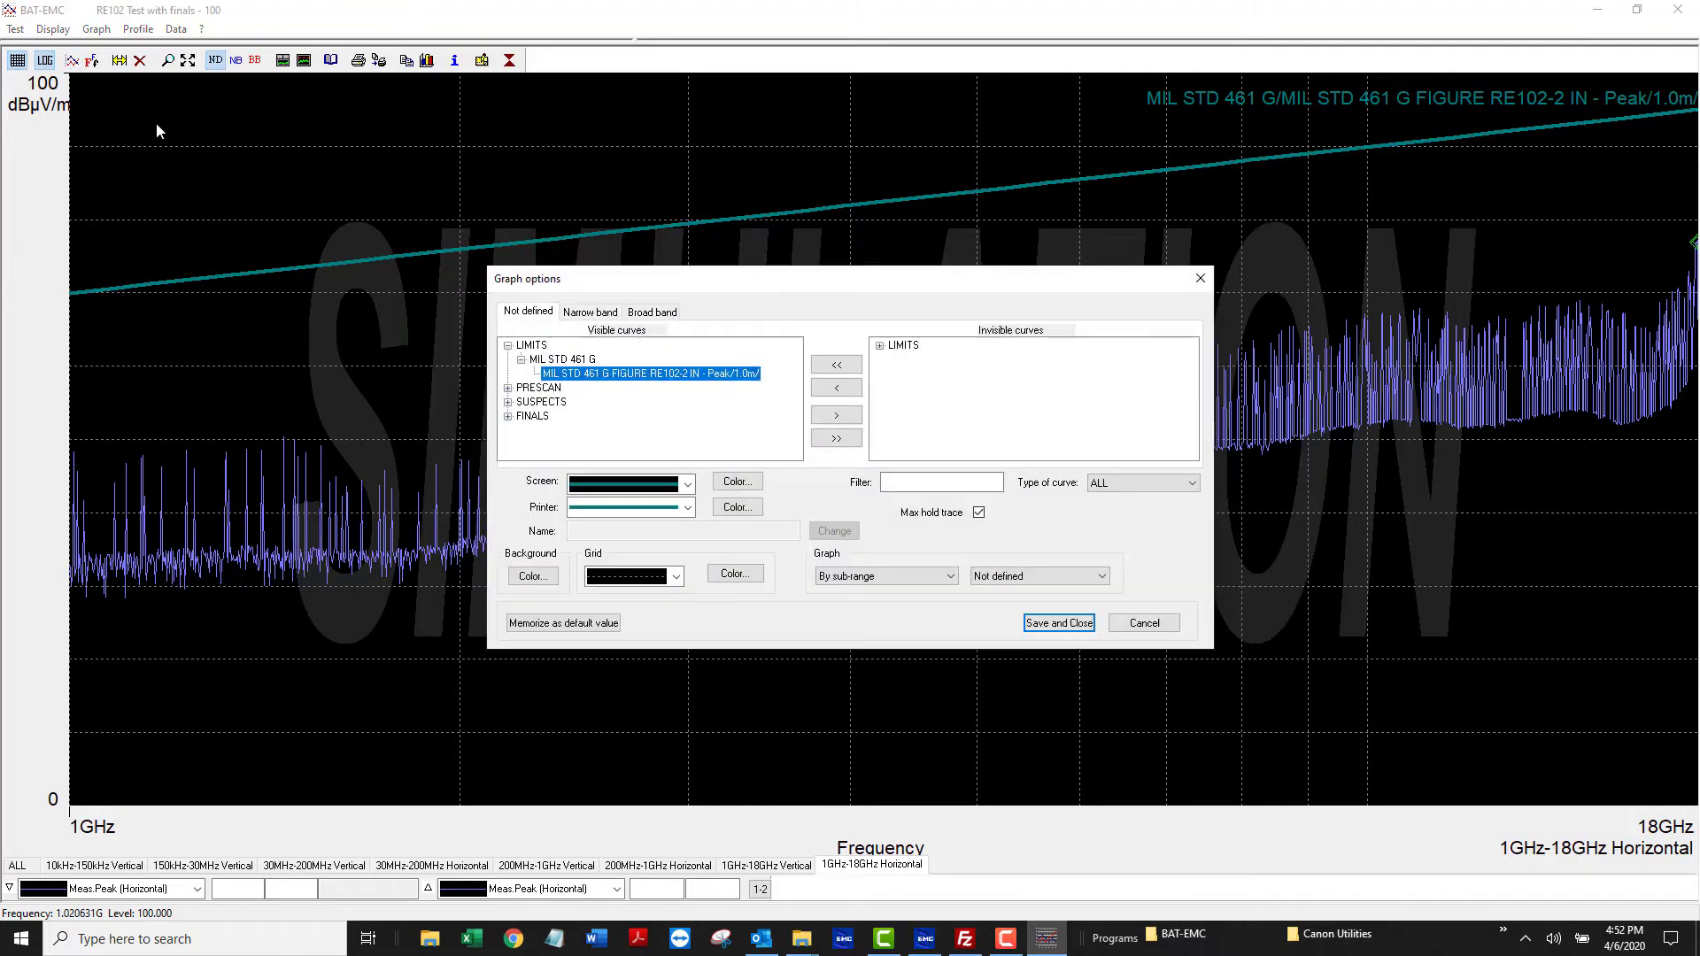
left_click(509, 388)
left_click(551, 405)
left_click(551, 416)
left_click(508, 444)
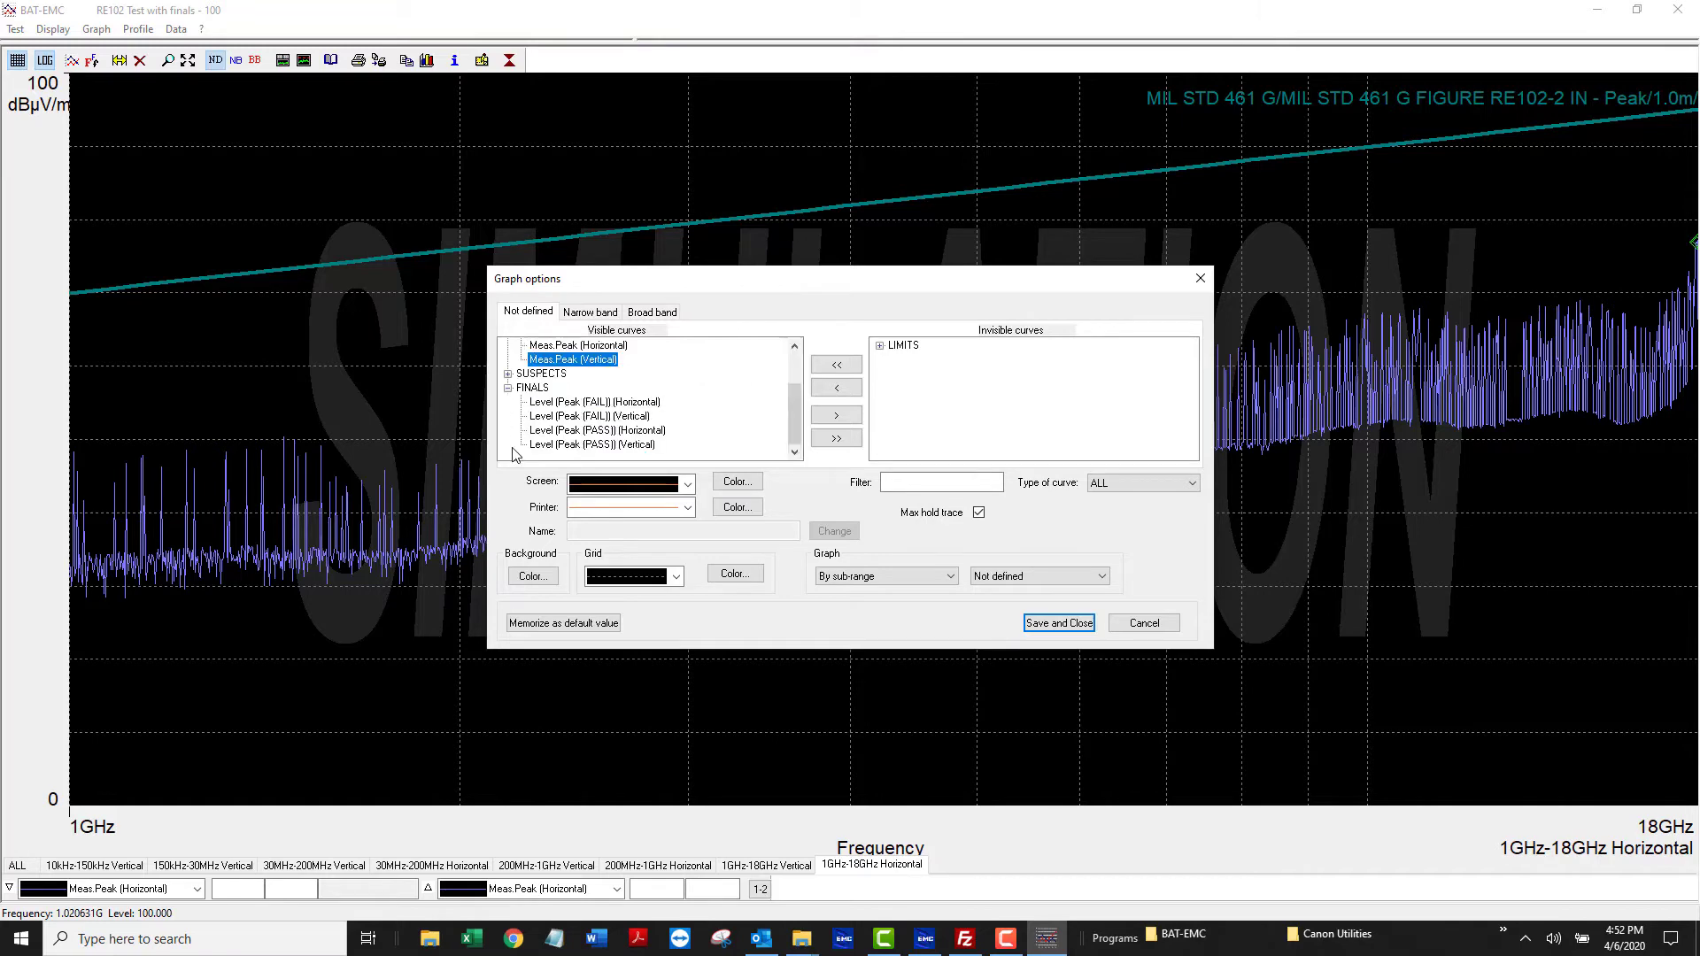
left_click(550, 404)
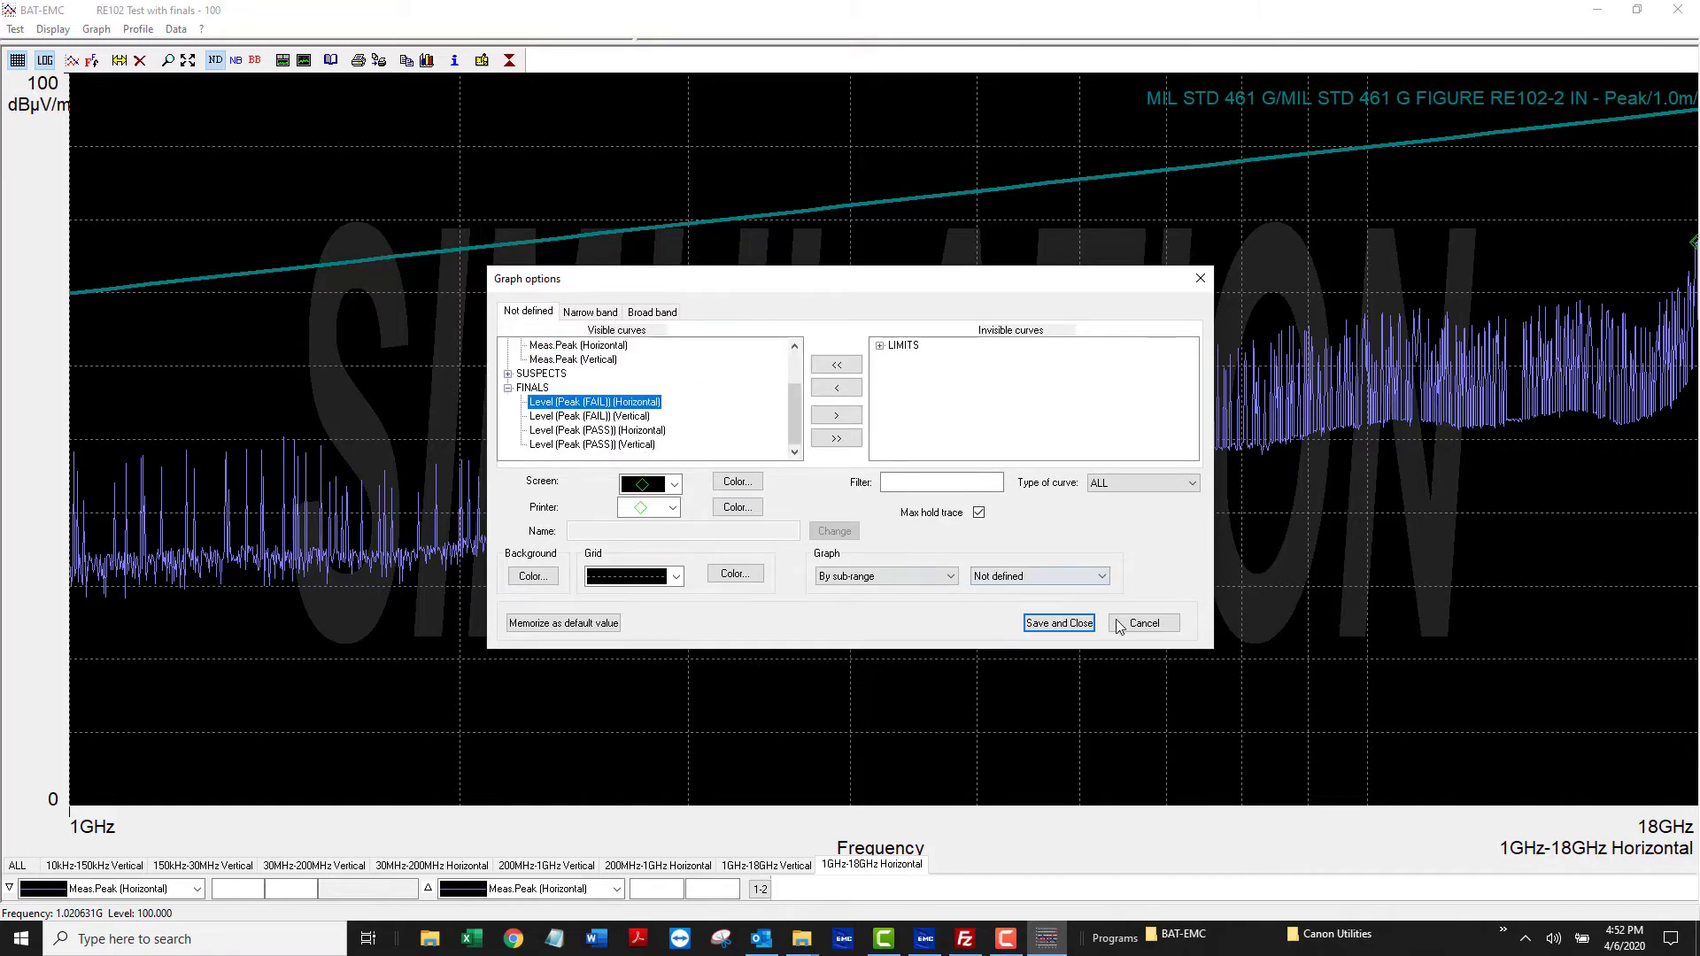
left_click(1142, 624)
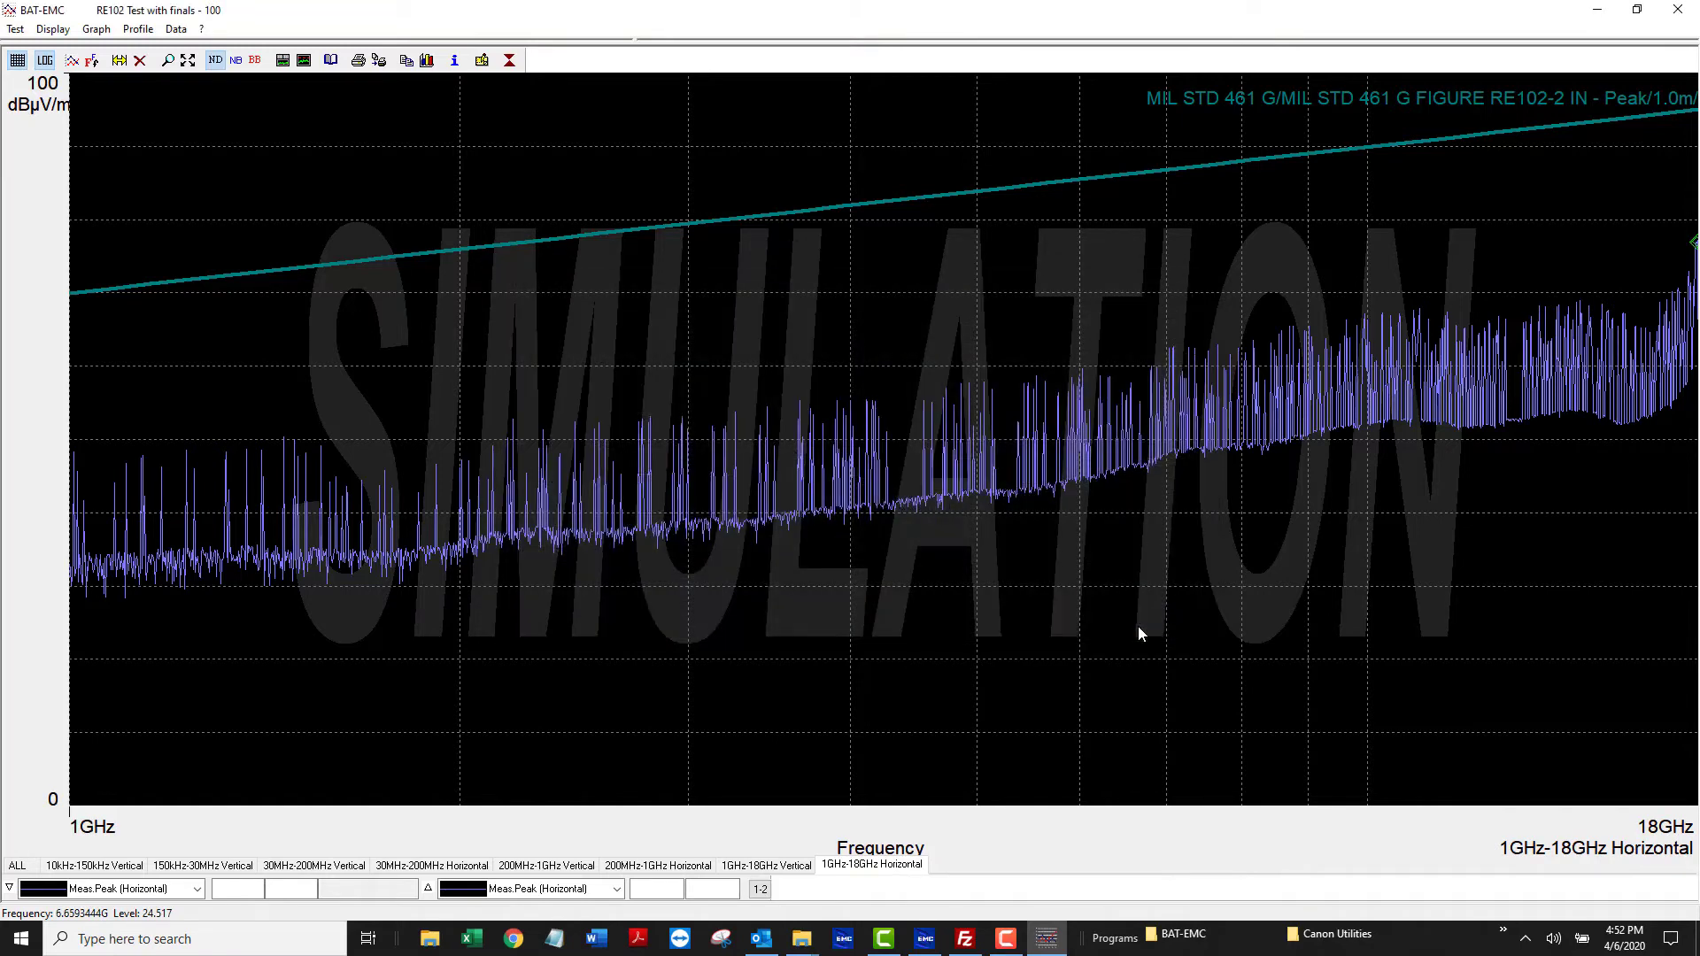
Display the suspects and finals tables and compare the complete, Peak (PASS) and Peak (FAIL) finals lists
left_click(282, 60)
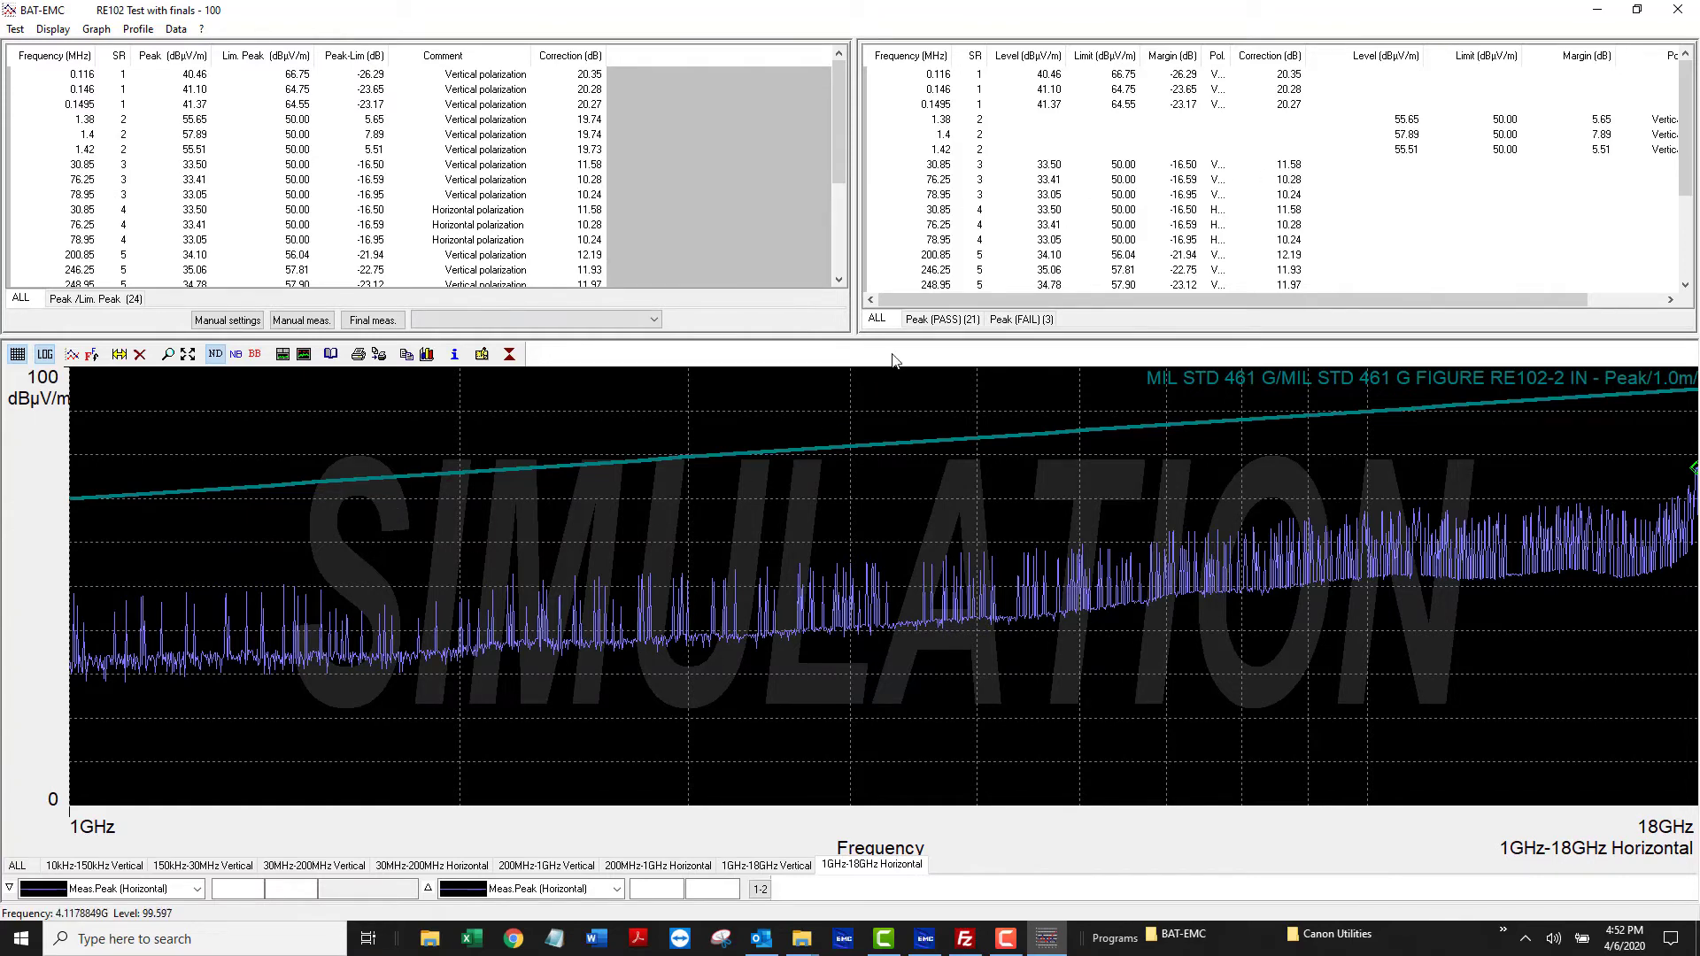
left_click(957, 321)
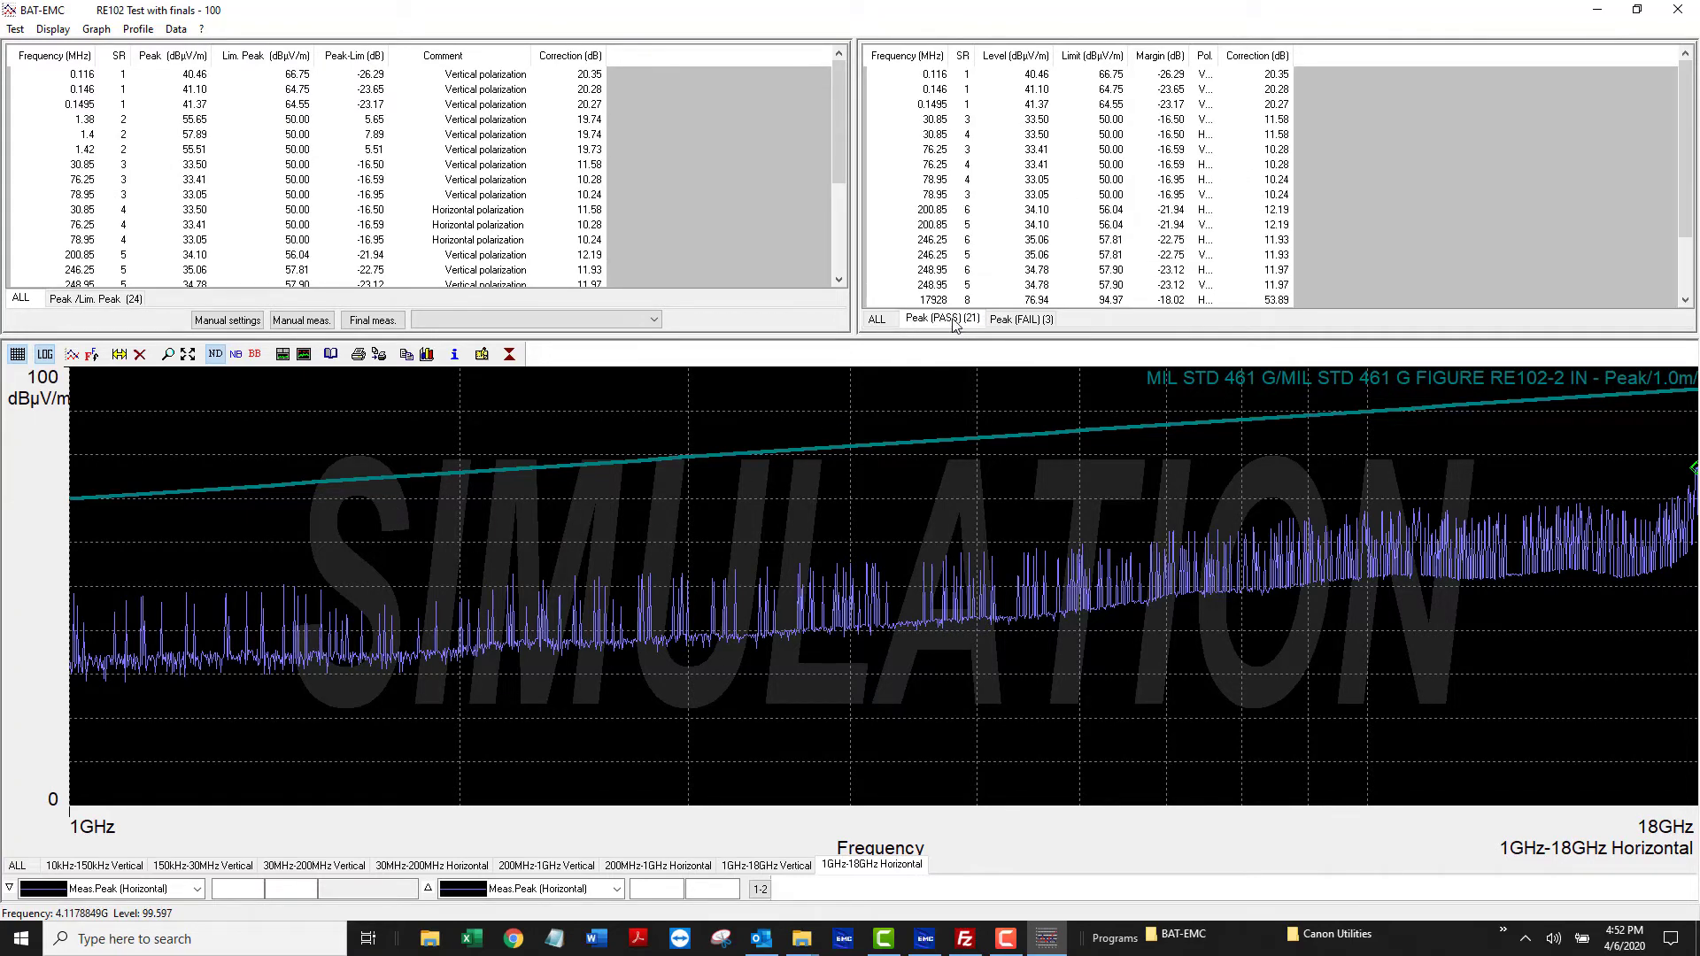
scroll(996, 221, "down", 3)
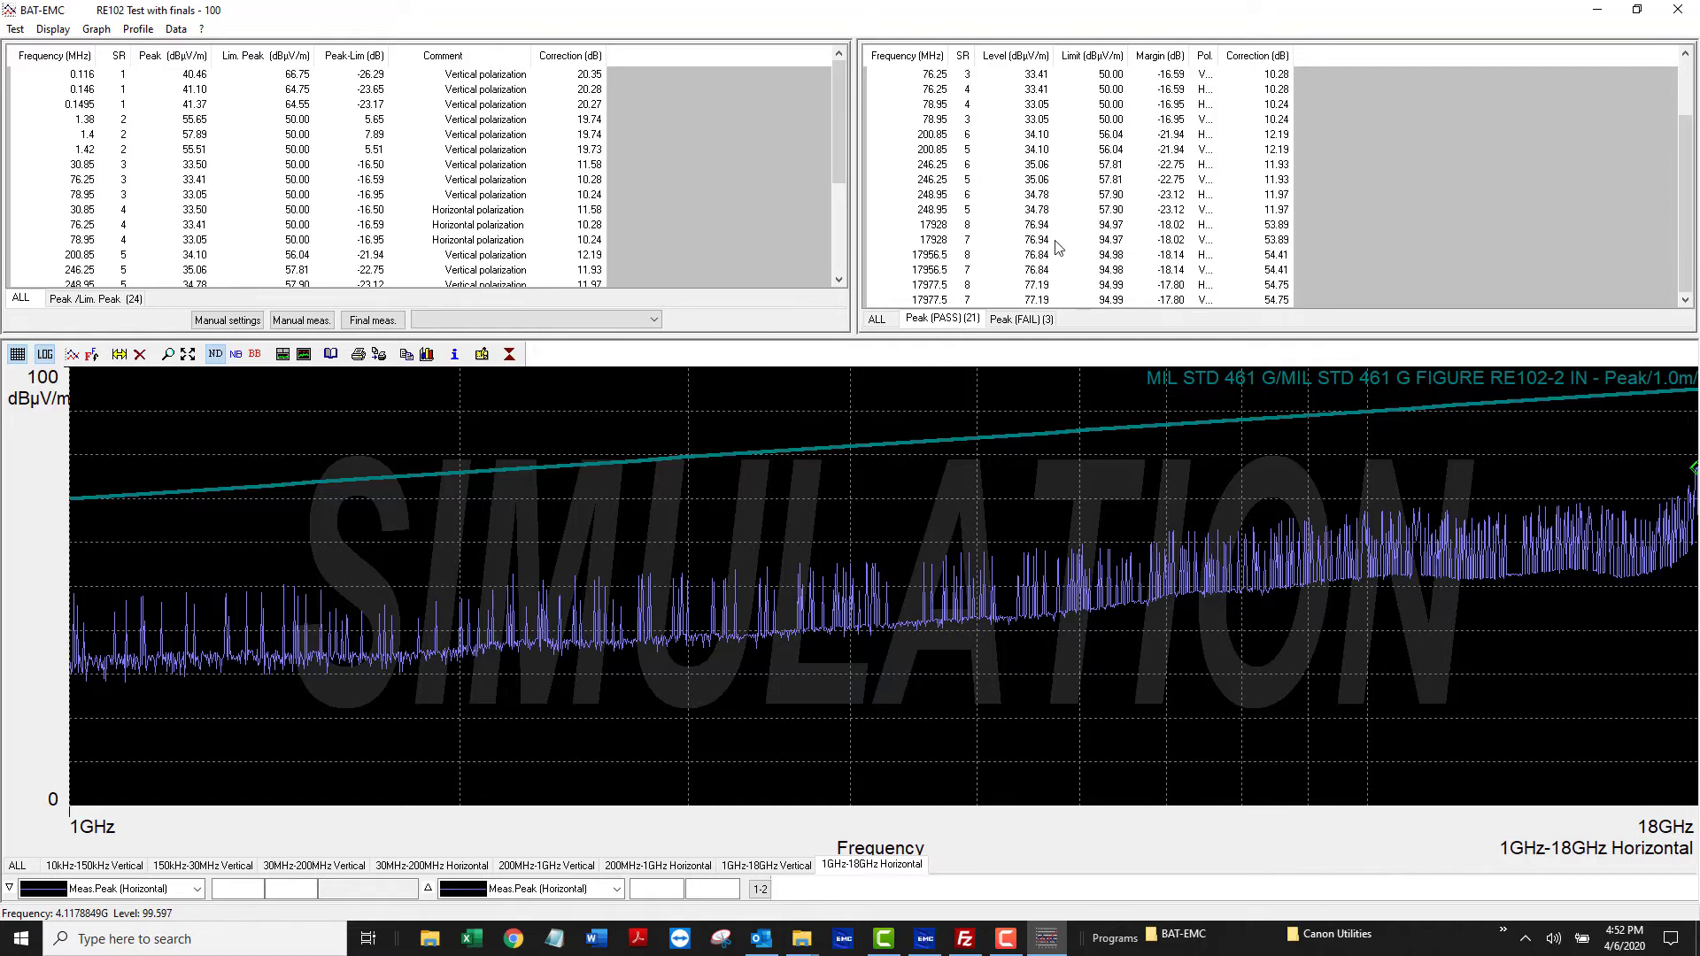
left_click(1021, 319)
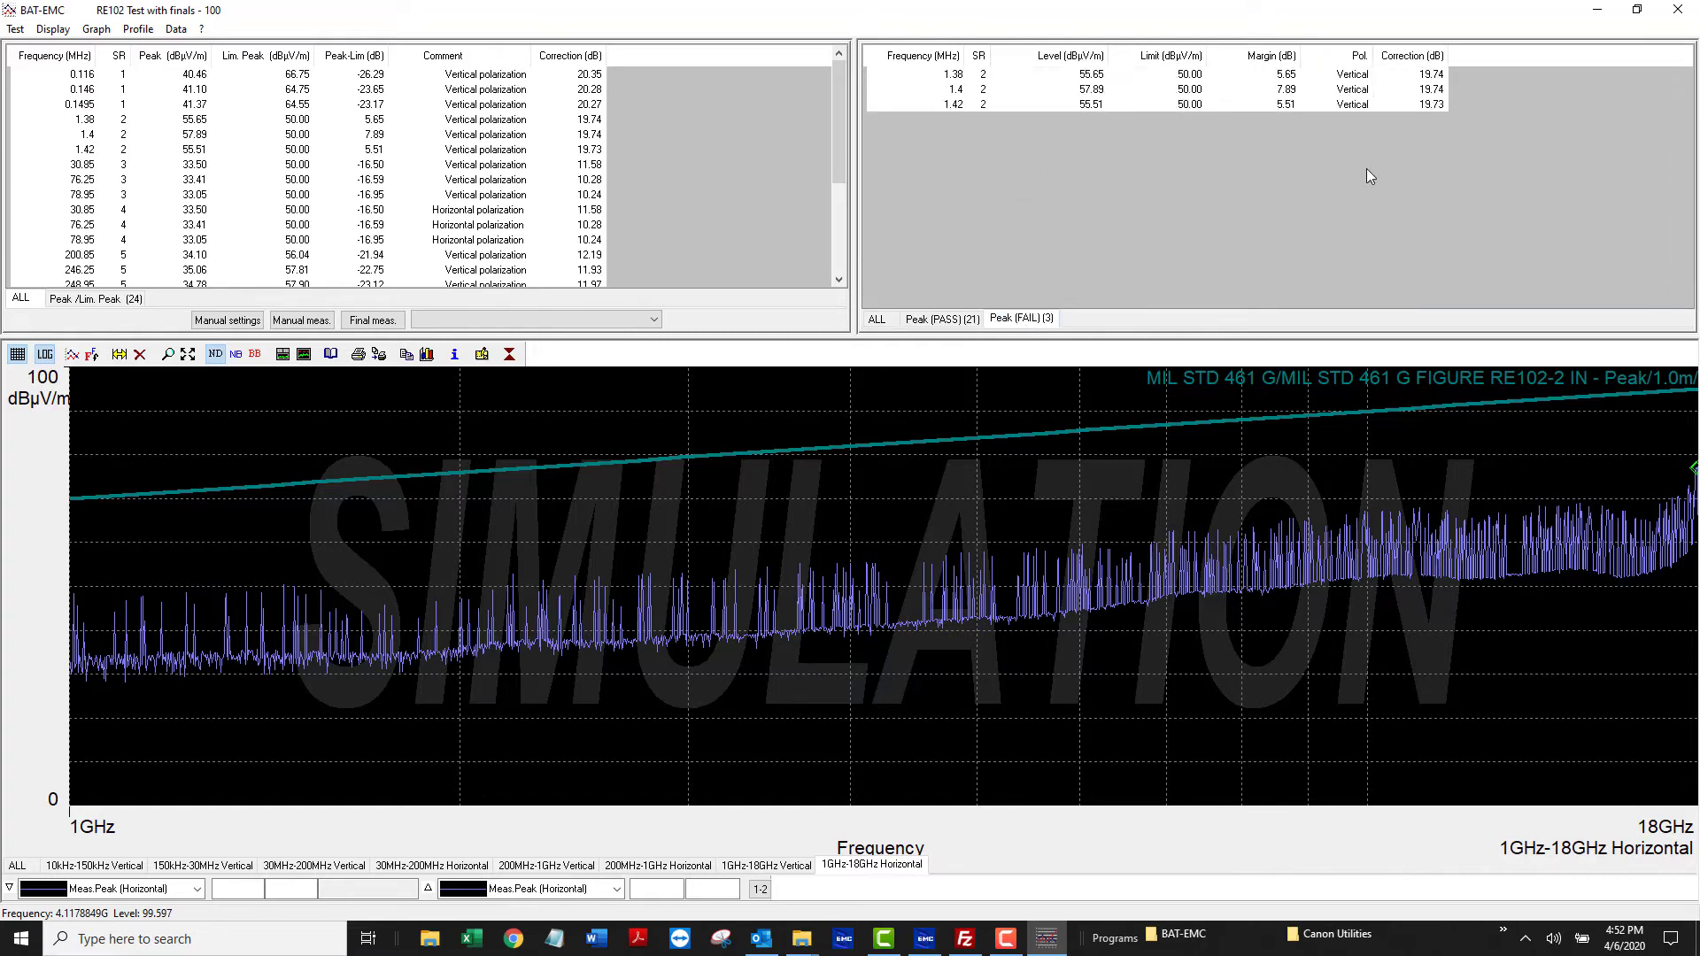
left_click(877, 320)
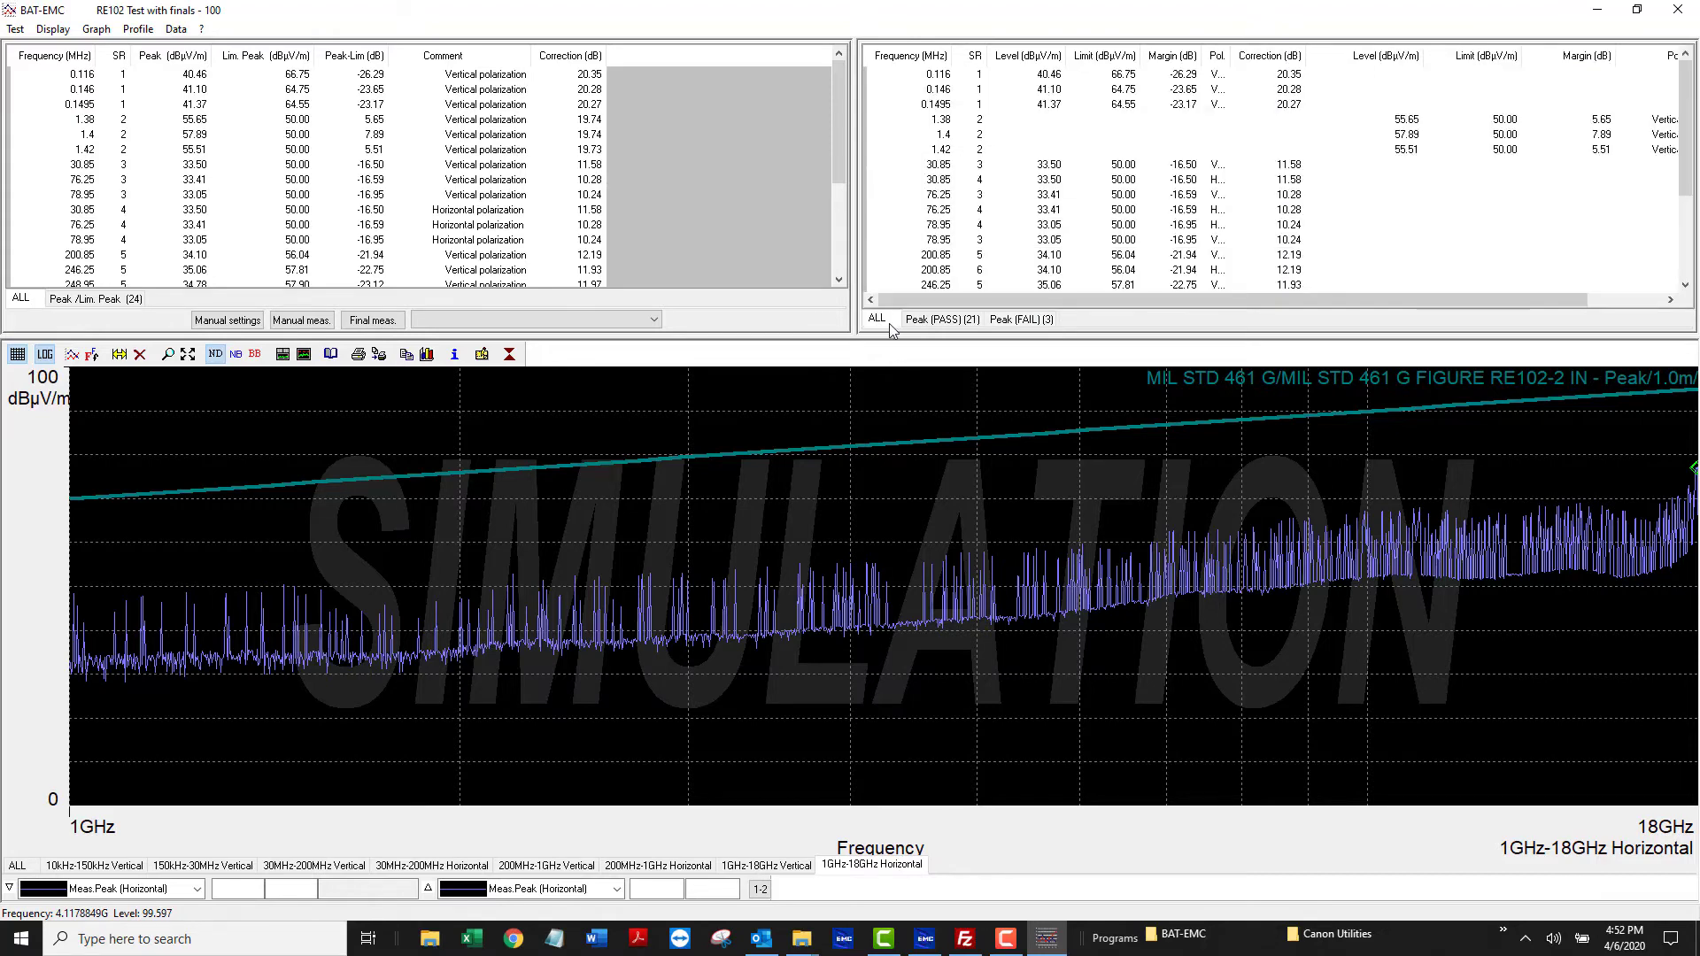
left_click(925, 321)
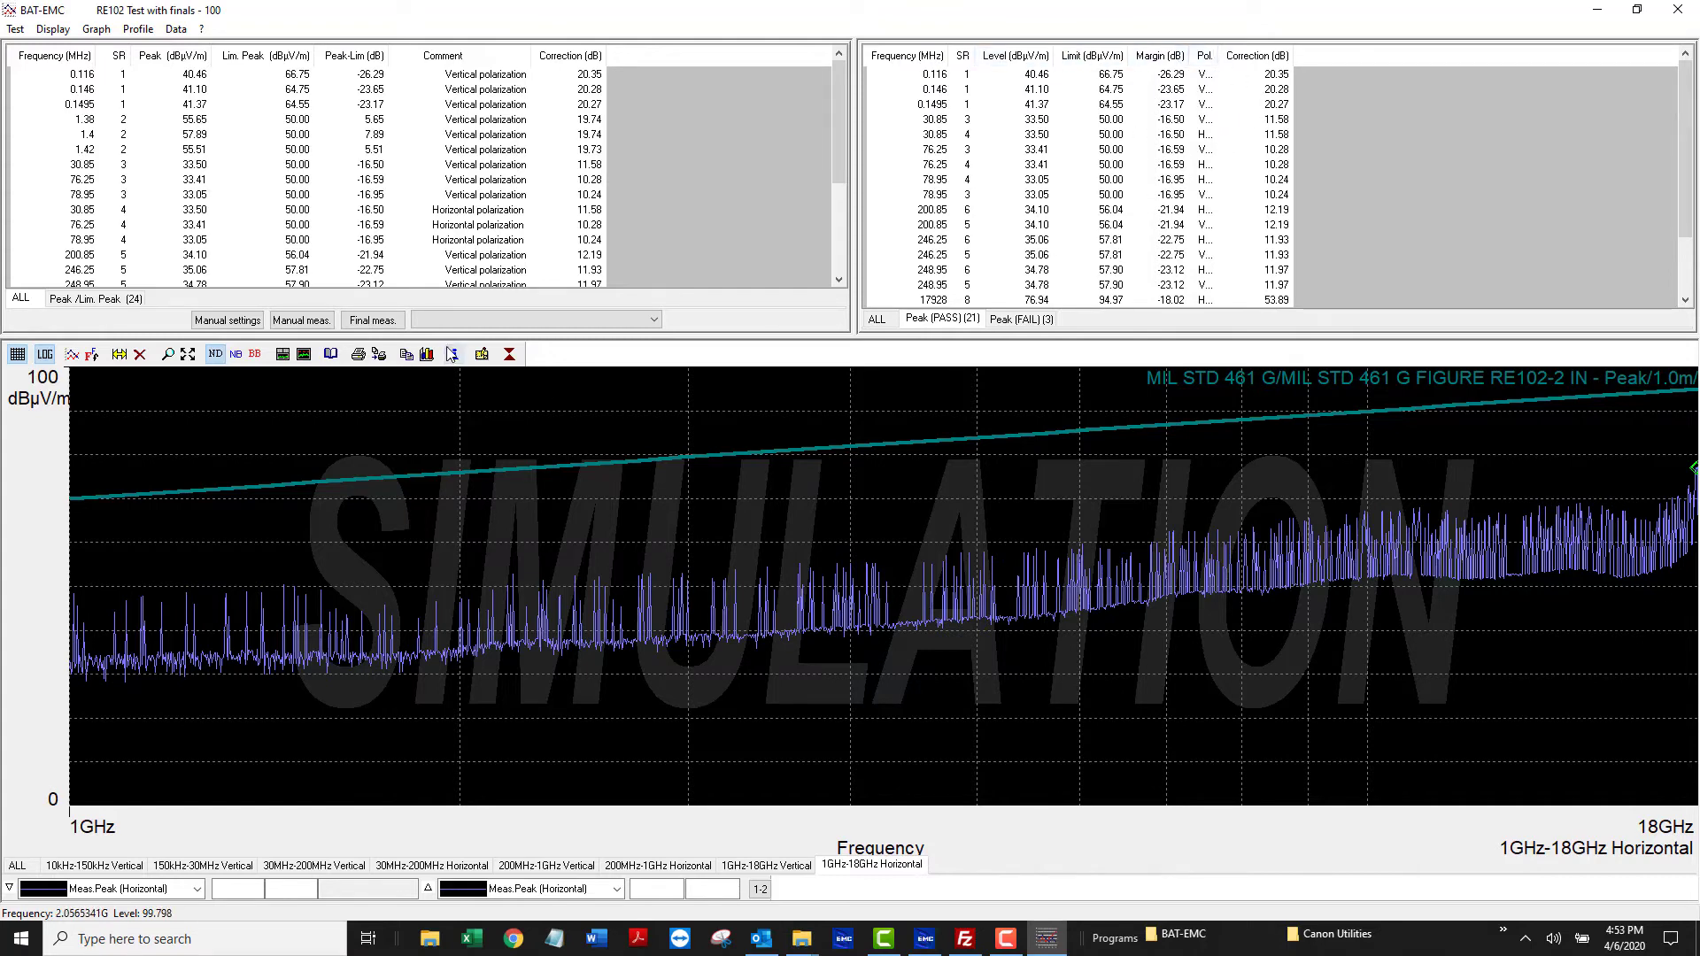
Review the suspects list, close the test results and end RE102 Test with finals
left_click(144, 135)
scroll(203, 153, "down", 3)
scroll(222, 186, "up", 3)
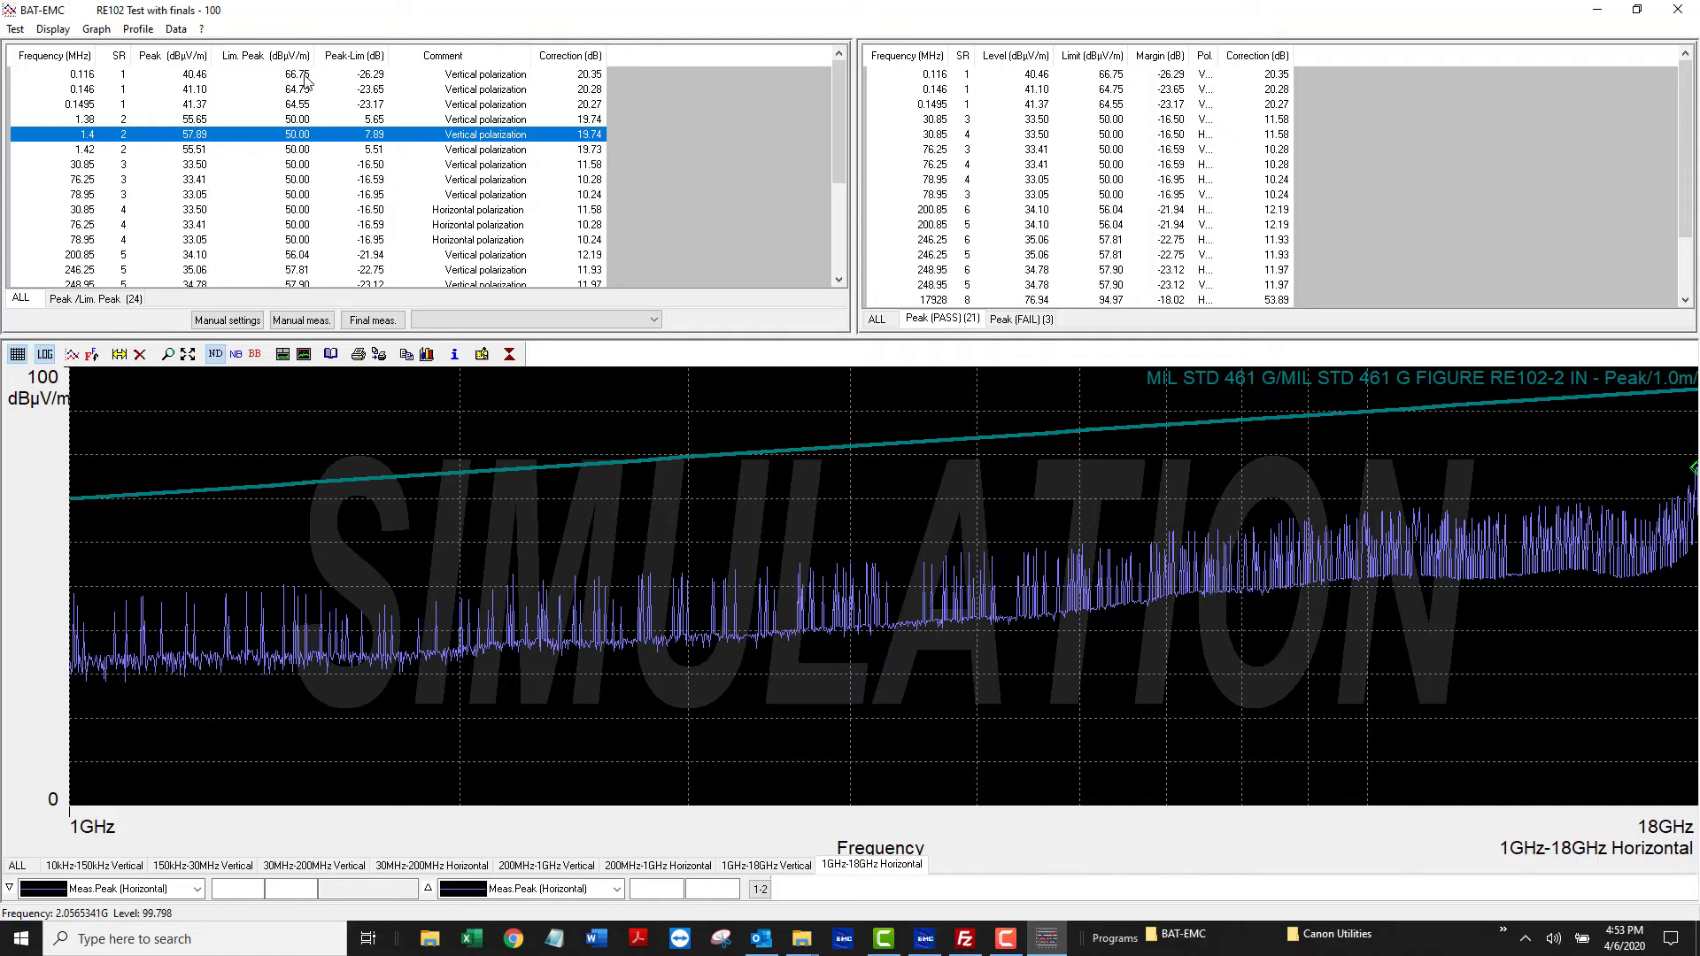
left_click(1687, 13)
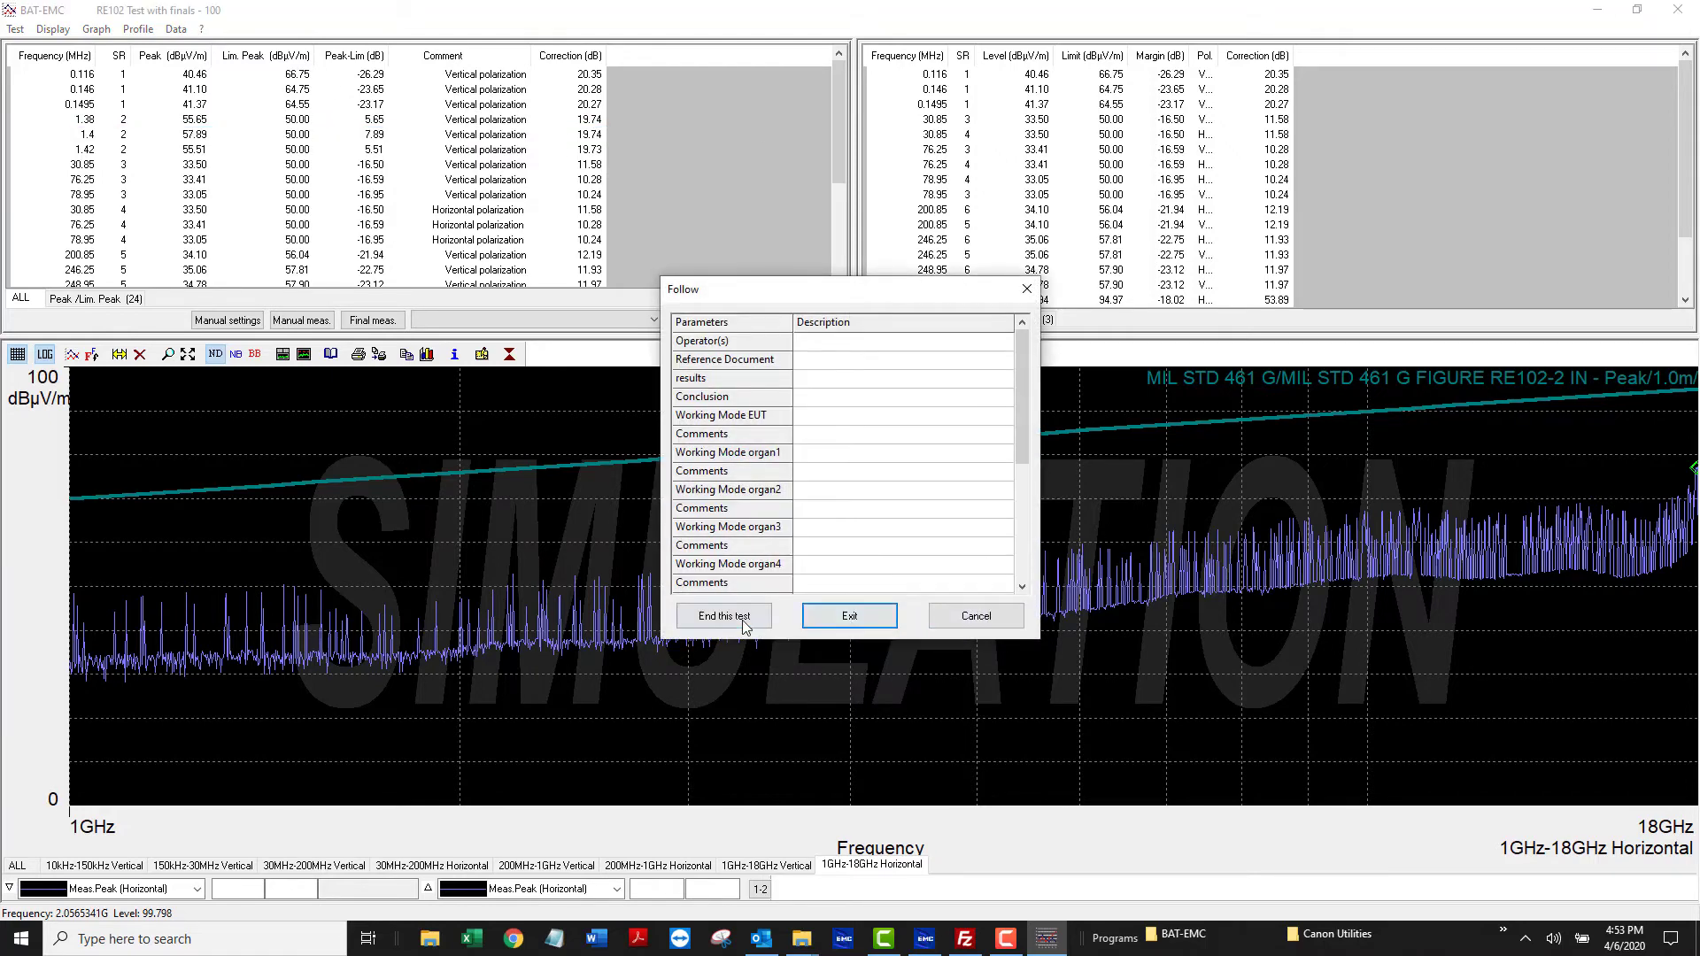
left_click(740, 622)
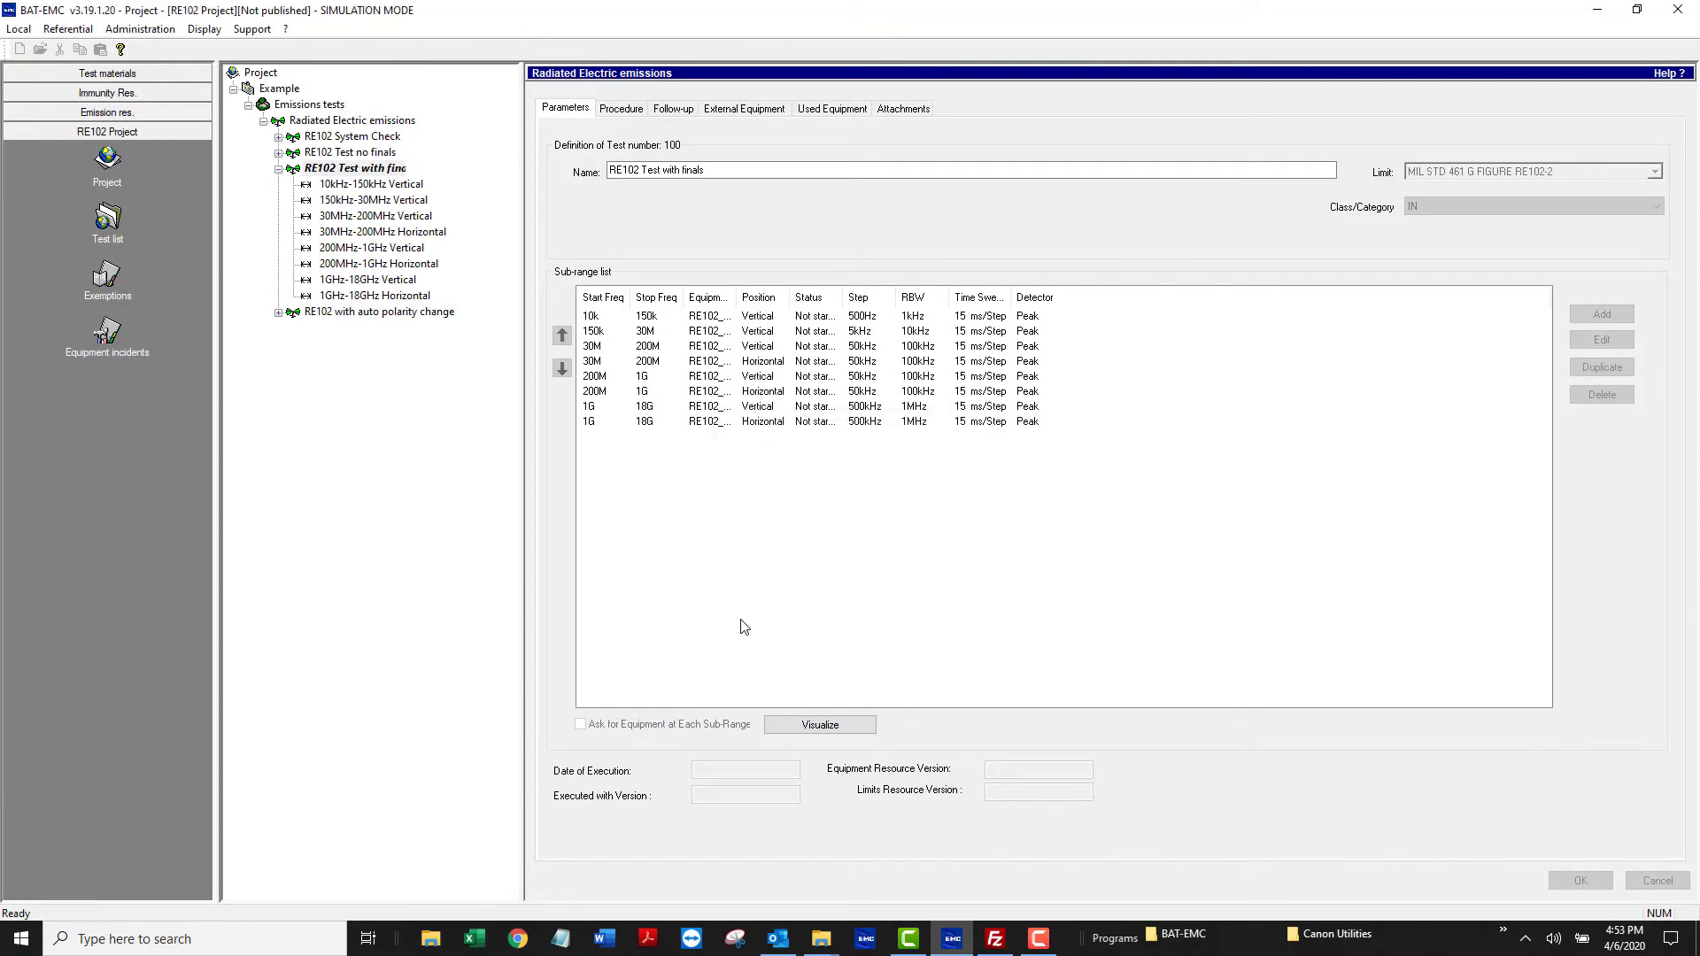
Examine the Advanced prescan detectors and polarization script in the 10kHz-150kHz Vertical sub-range of RE102 with auto polarity change
left_click(278, 313)
left_click(364, 330)
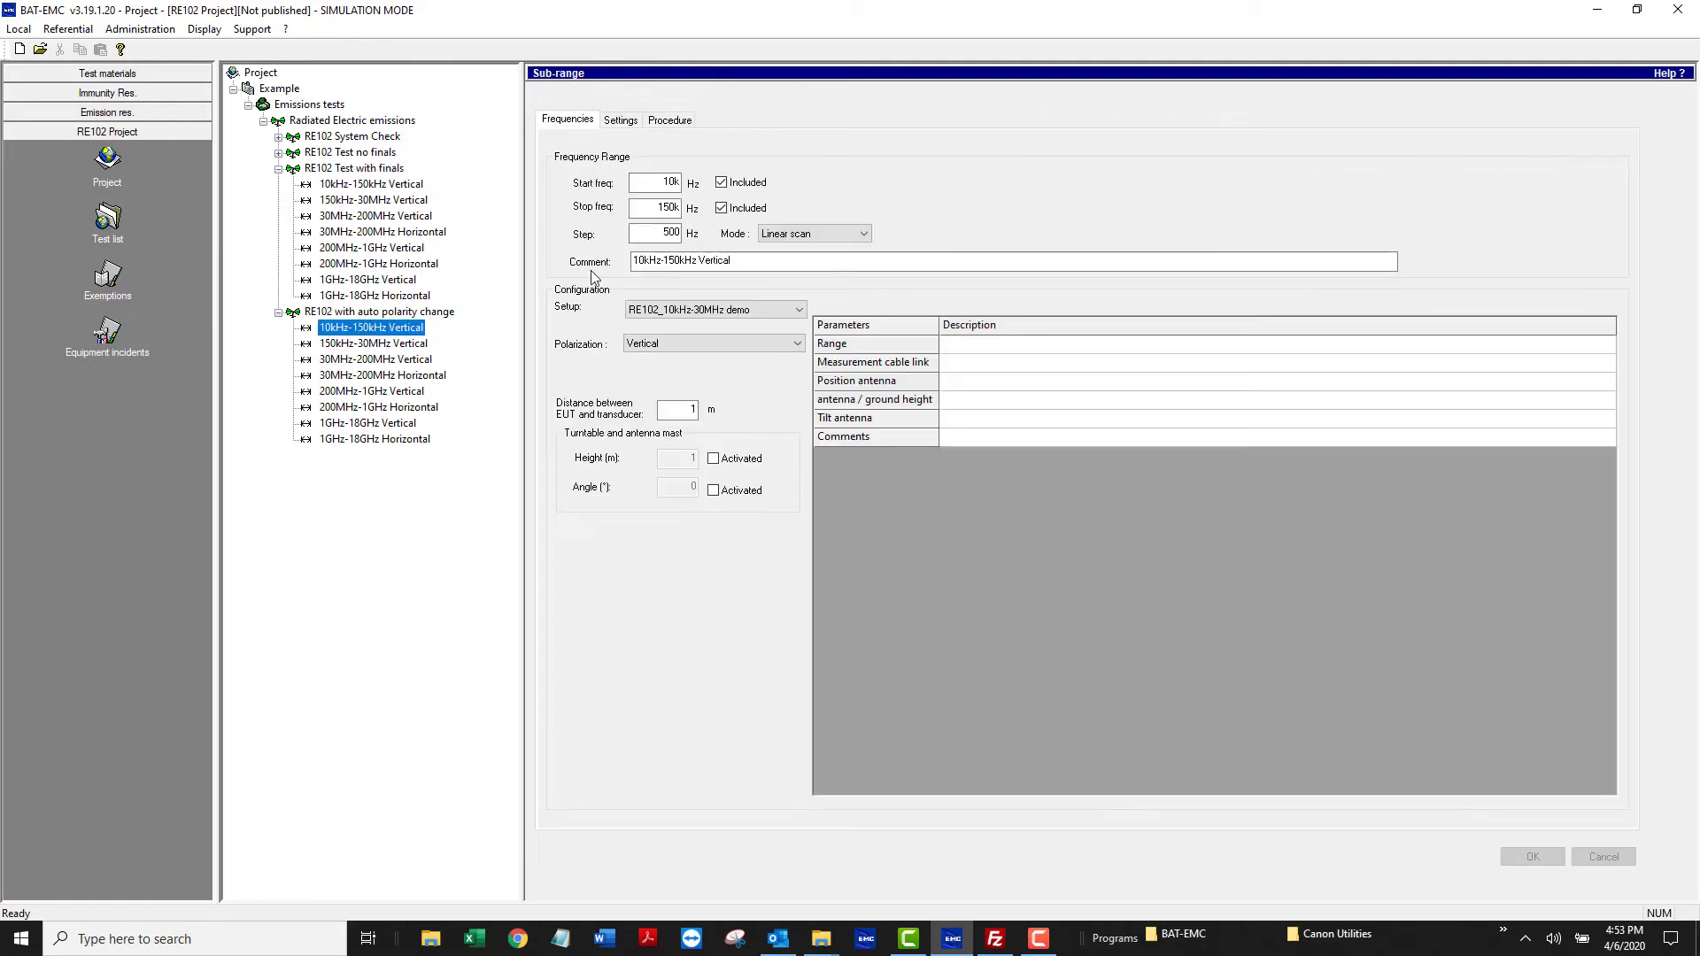
left_click(675, 123)
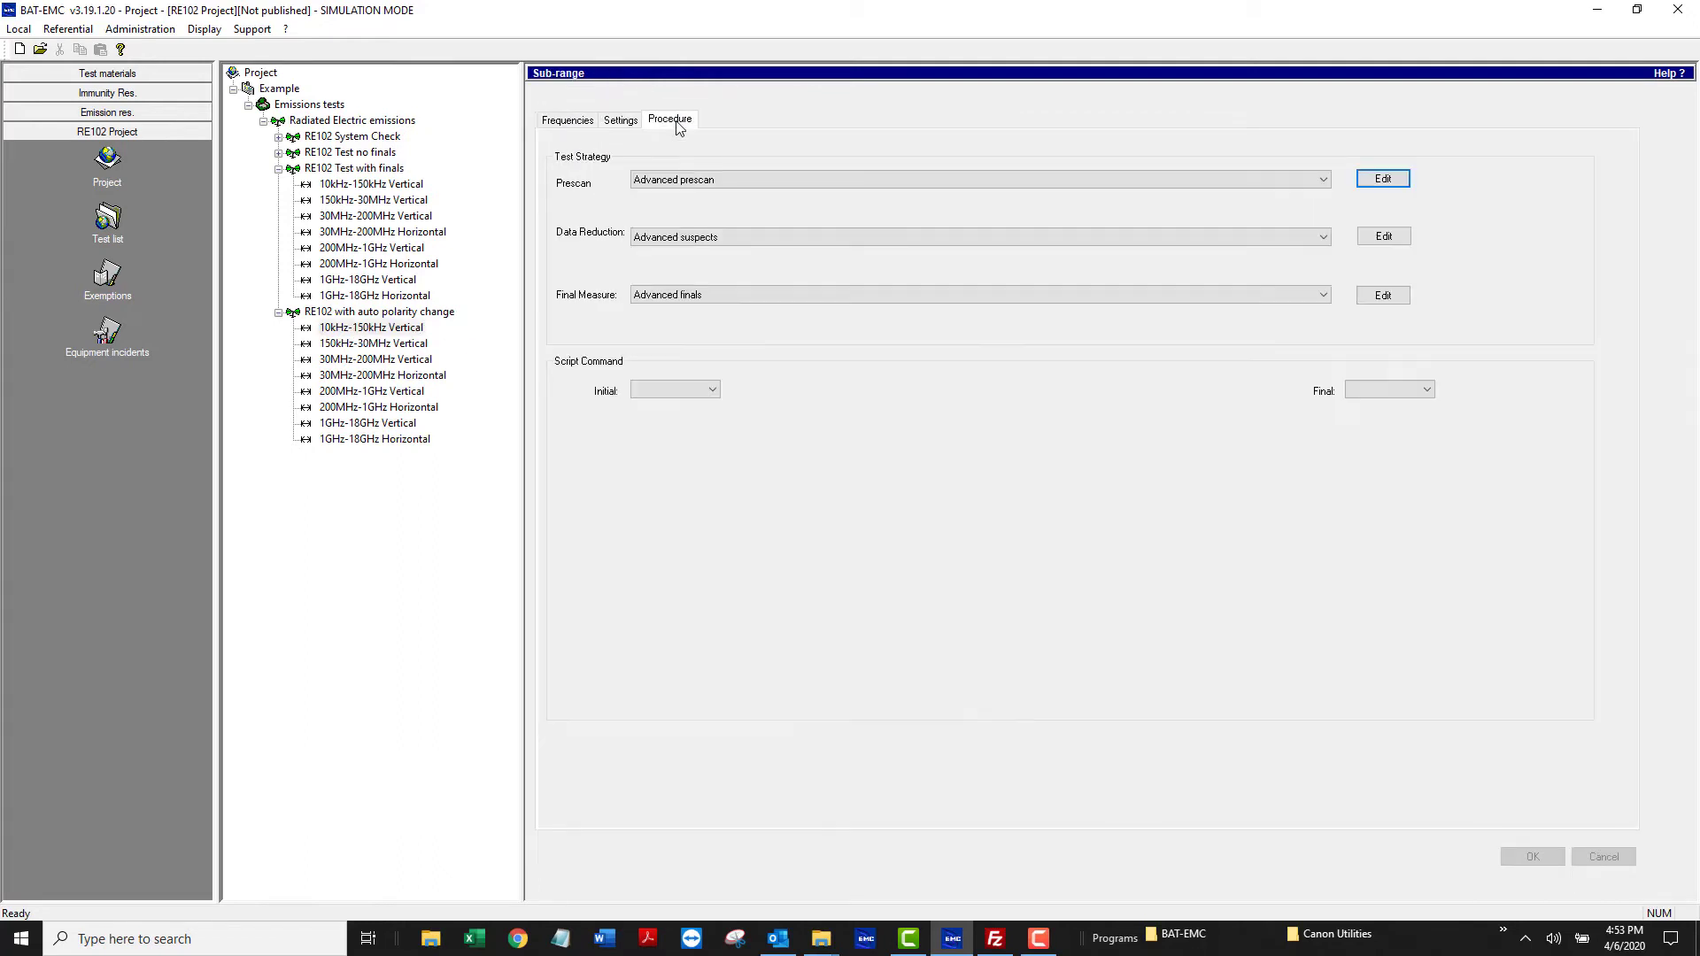
left_click(1326, 180)
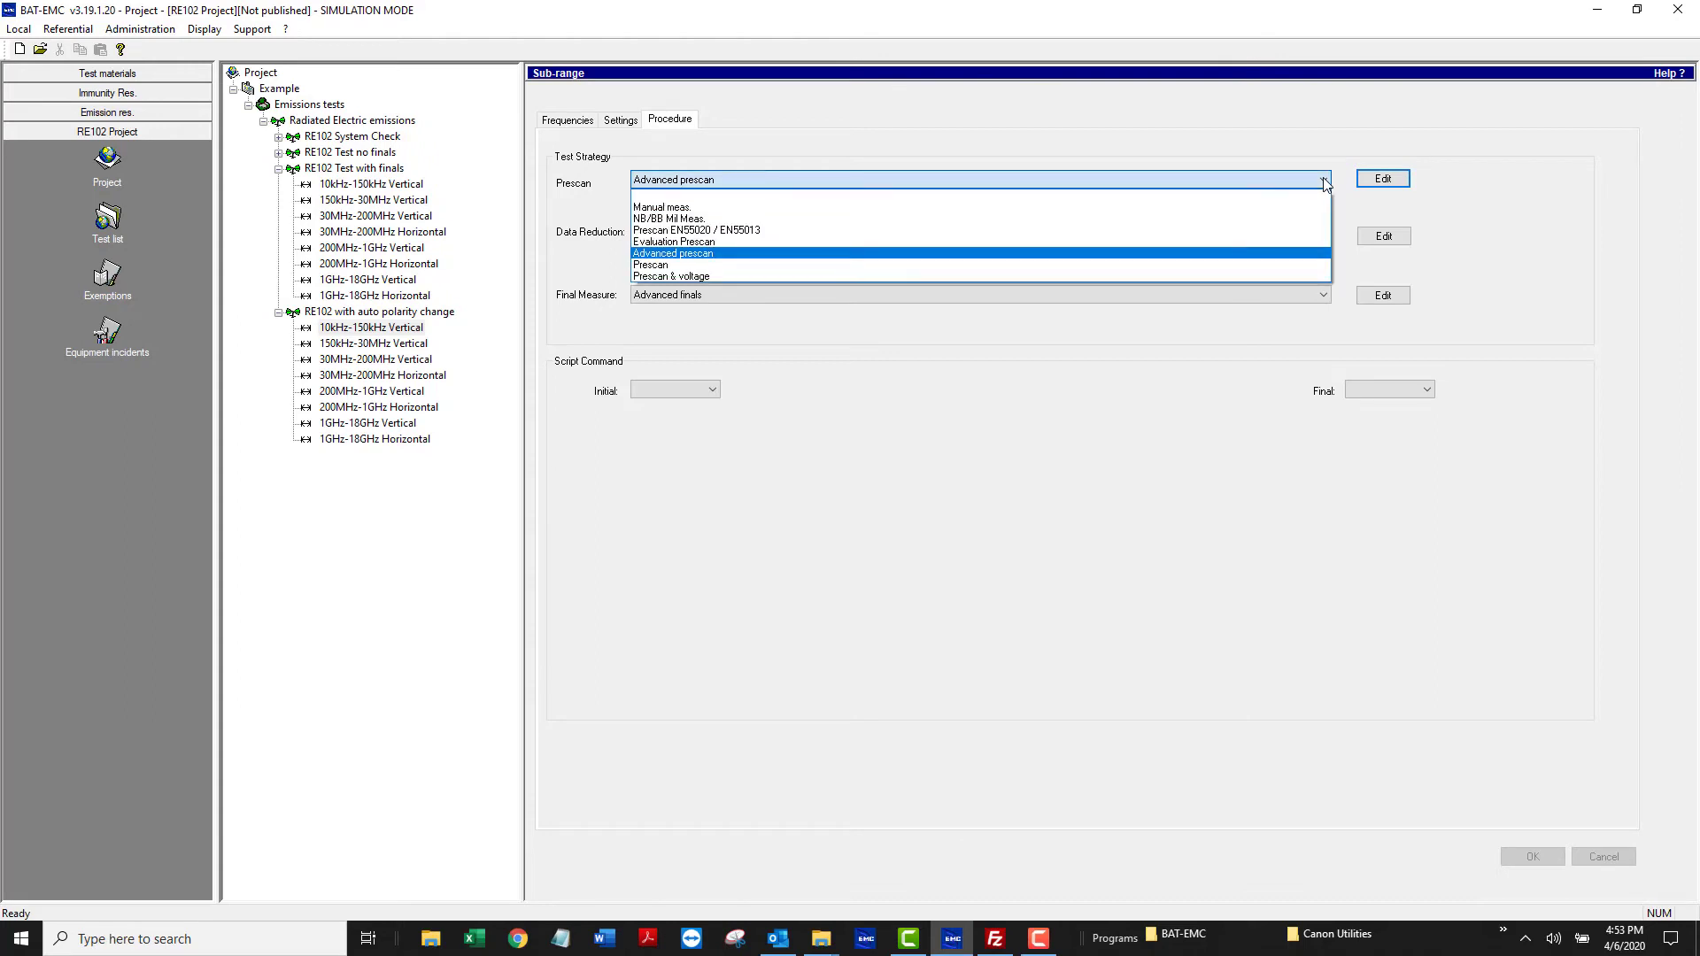
left_click(1380, 180)
left_click(1382, 179)
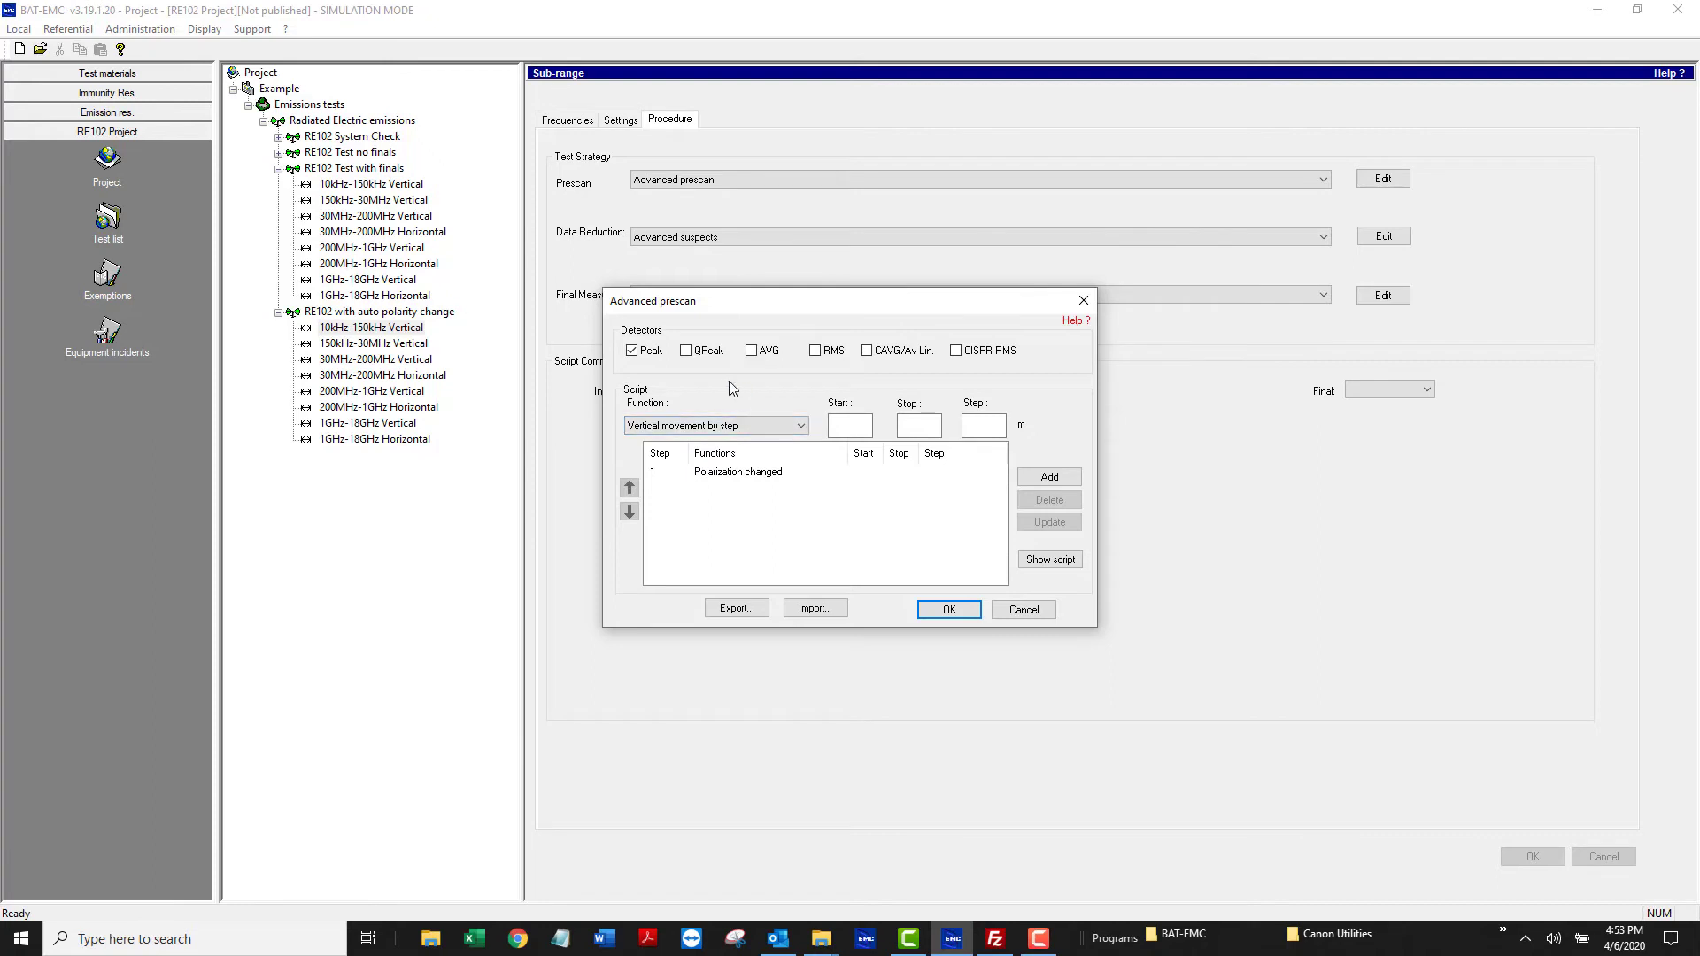
left_click(1022, 611)
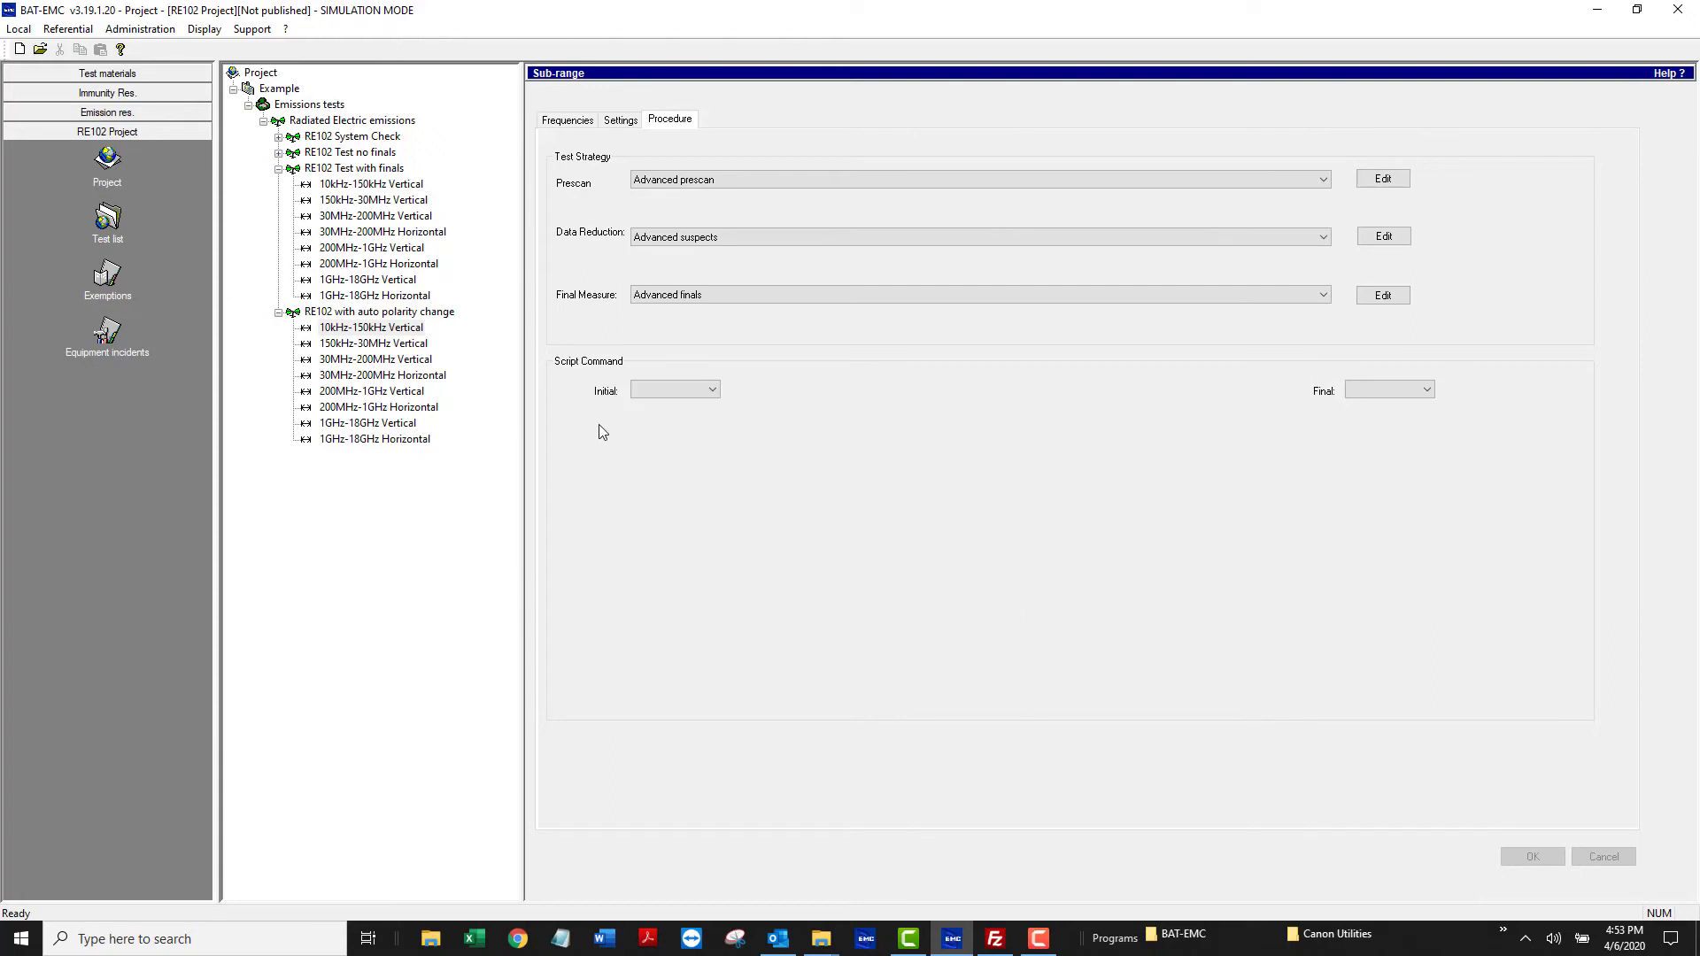
Execute RE102 with auto polarity change in simulation mode, accepting the RE102_10kHz-30MHz demo and RE102_30MHz-200MHz demo equipment setups
left_click(371, 313)
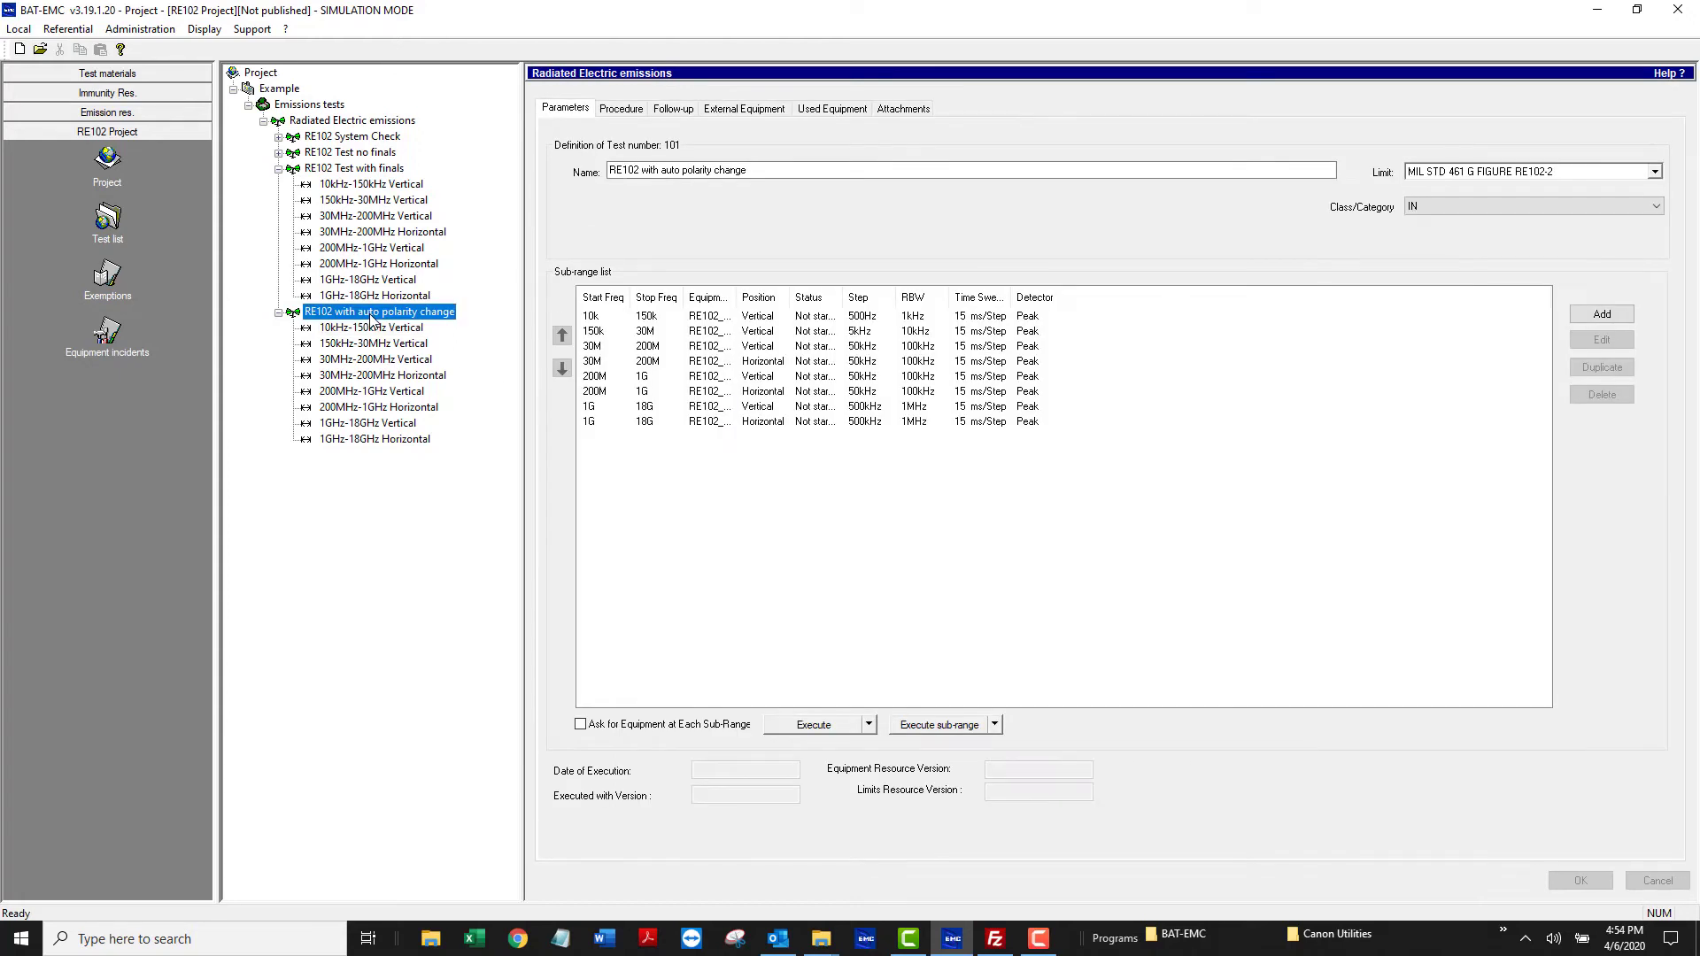
left_click(809, 731)
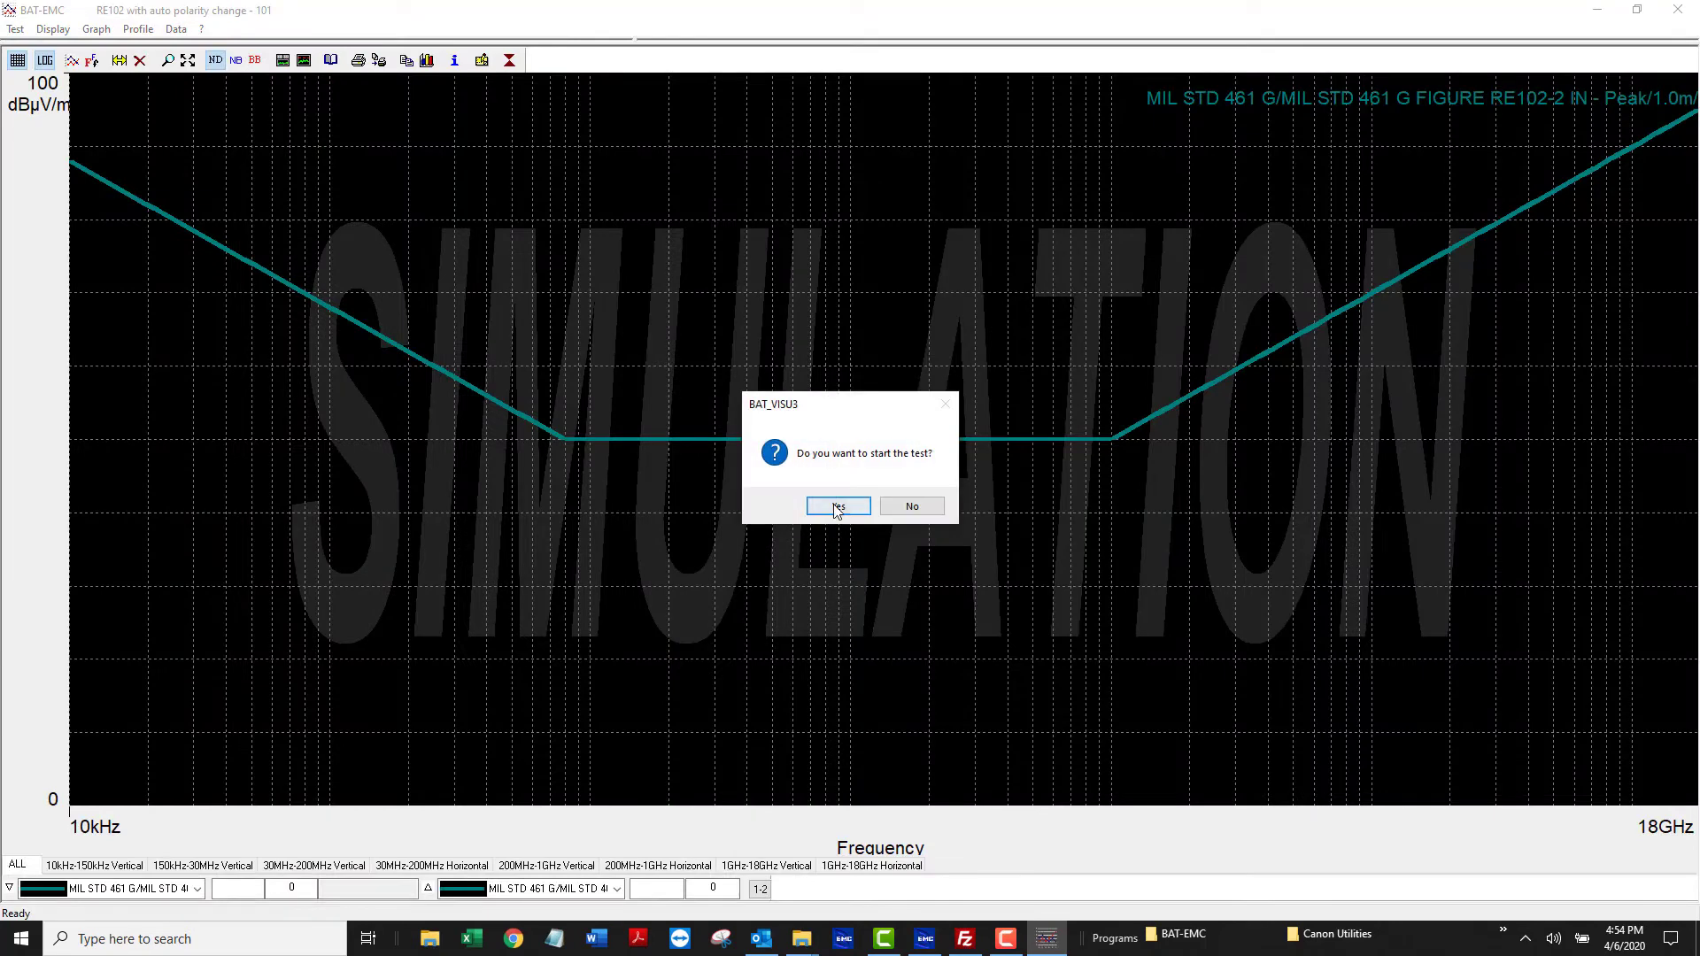
left_click(837, 509)
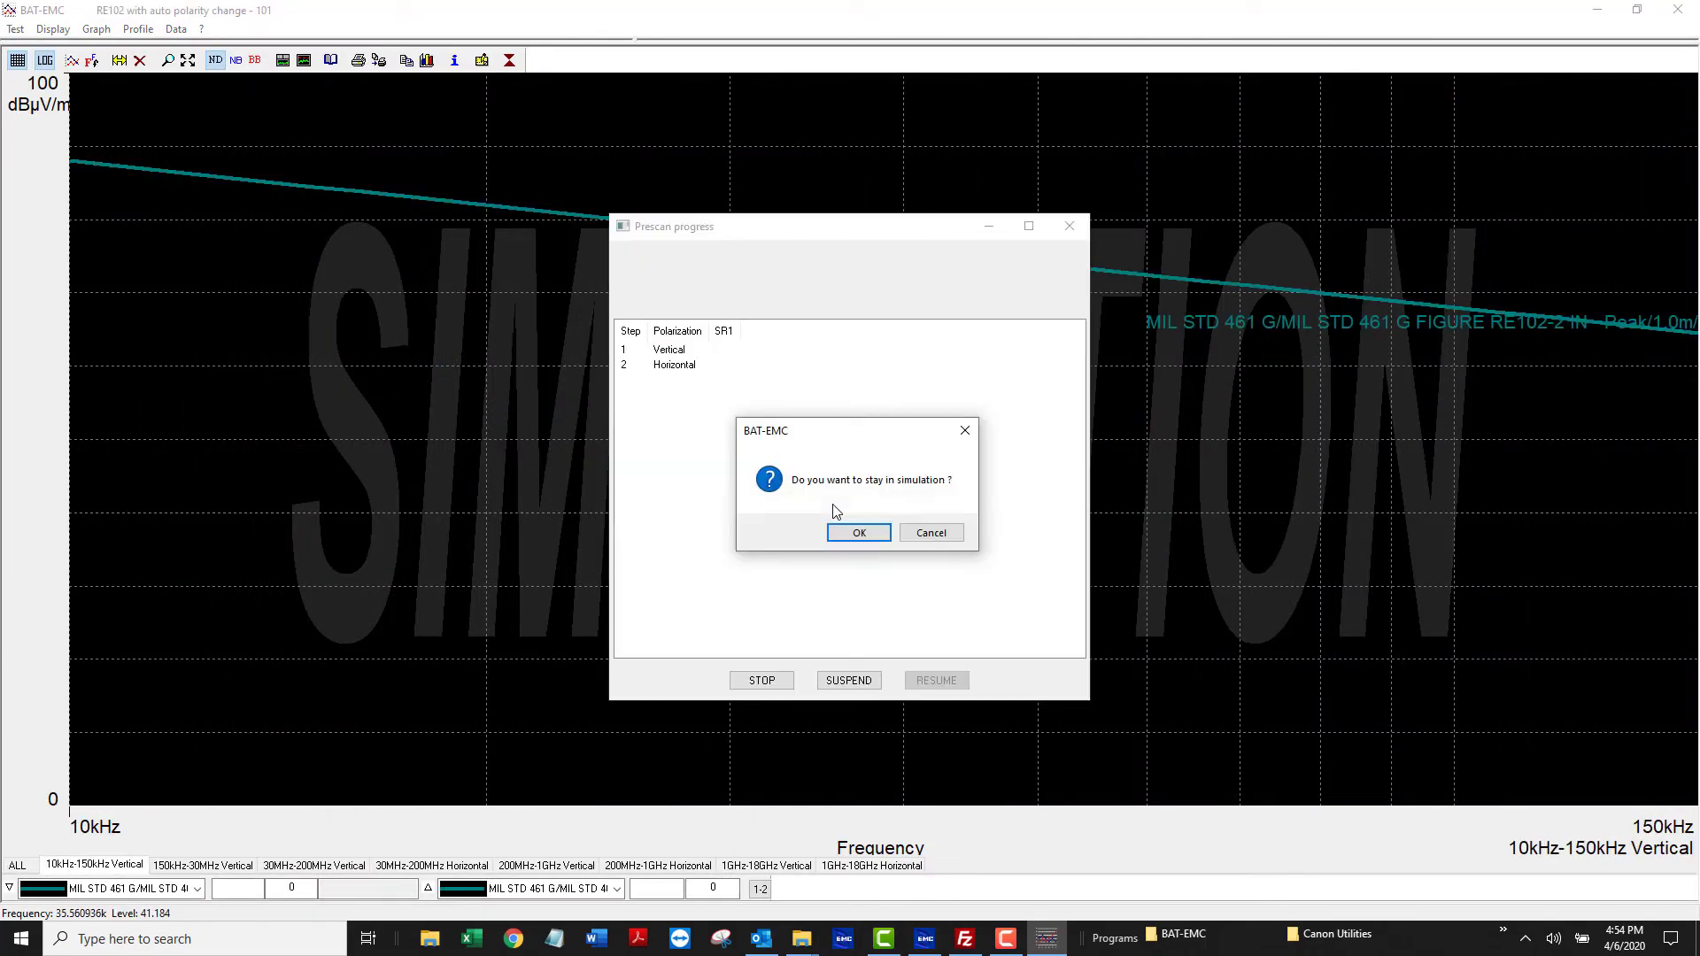
left_click(859, 534)
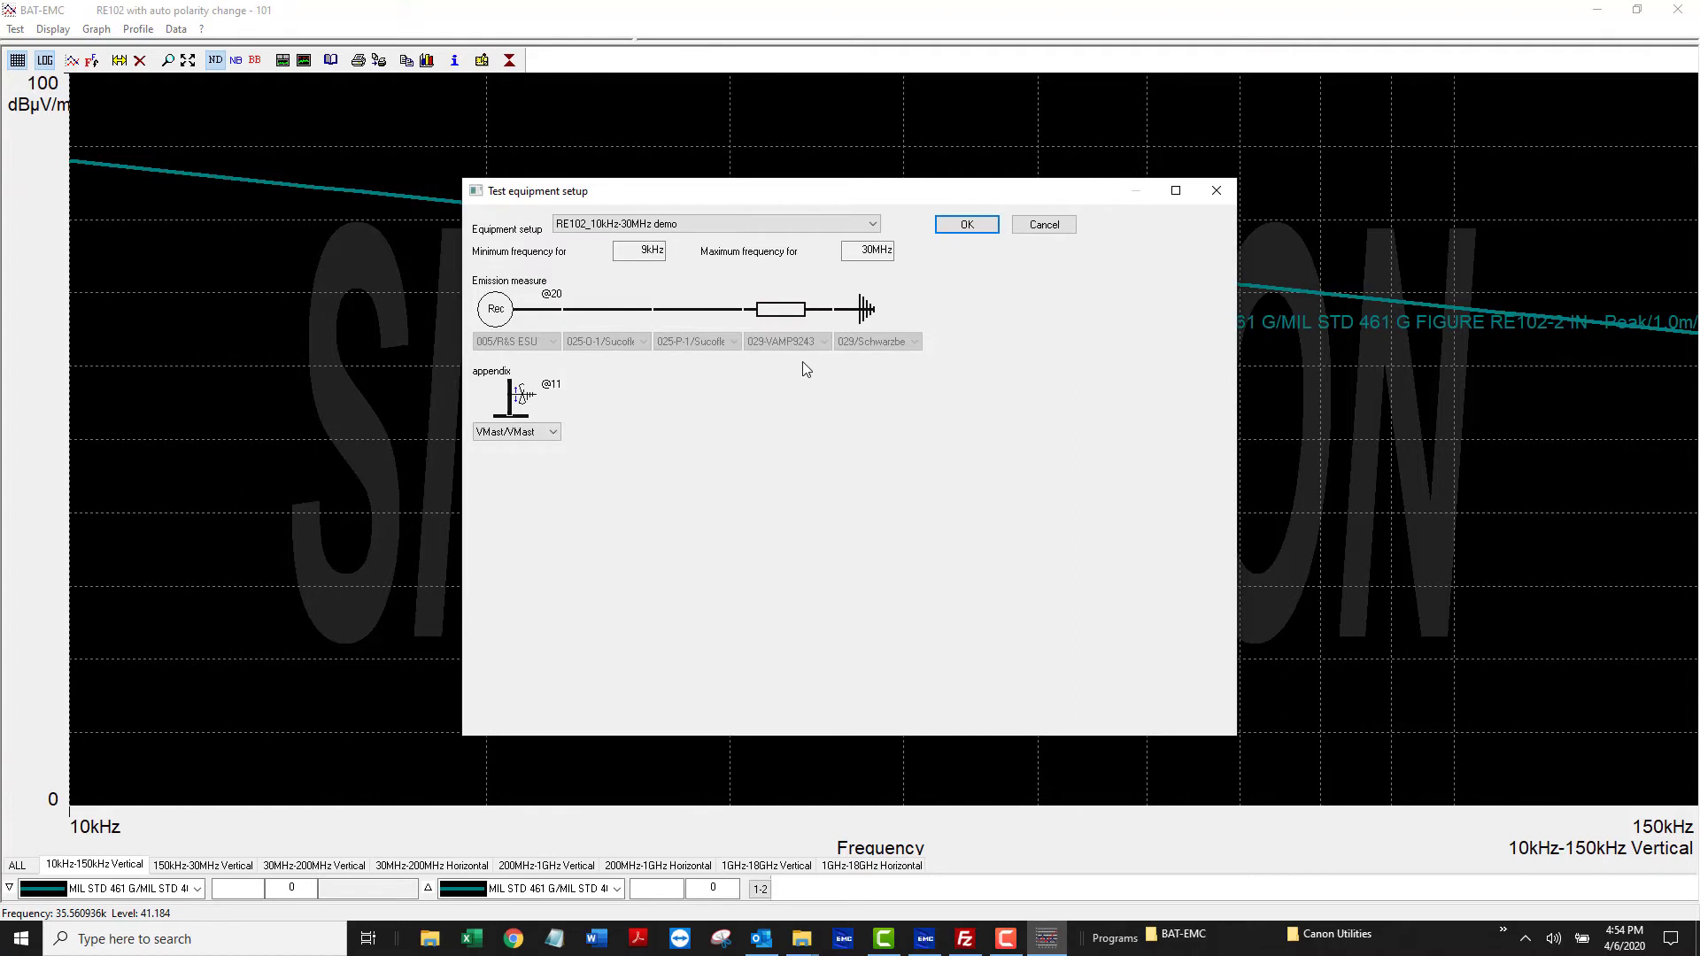
left_click(967, 224)
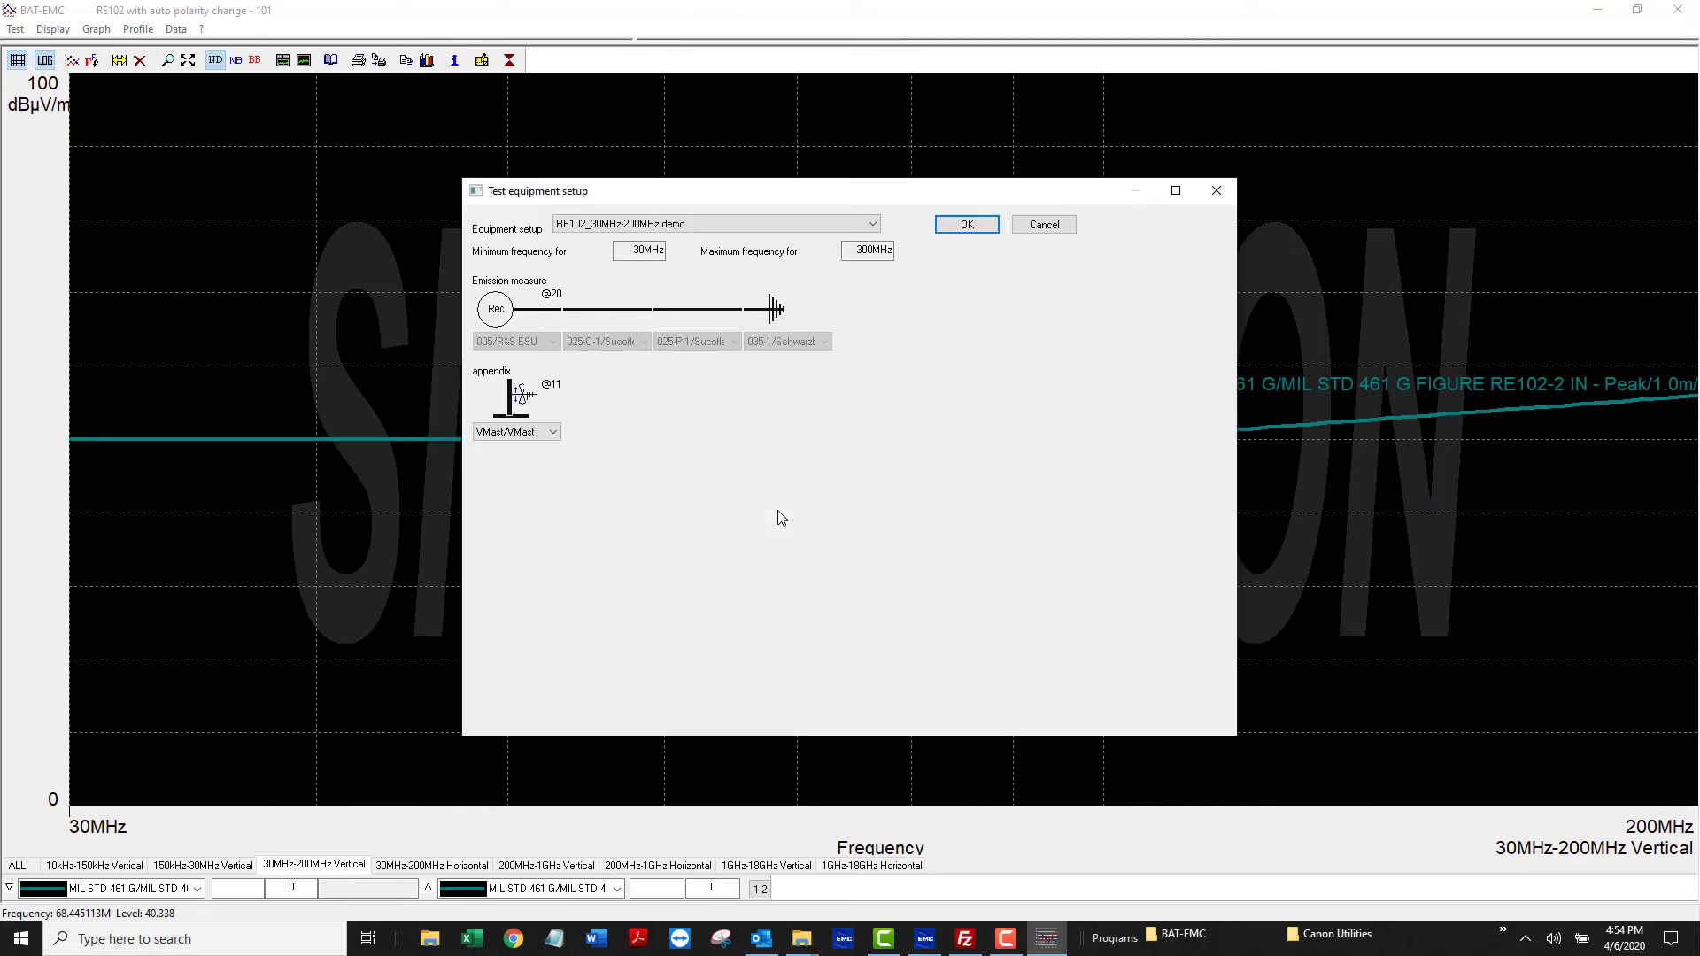
left_click(968, 225)
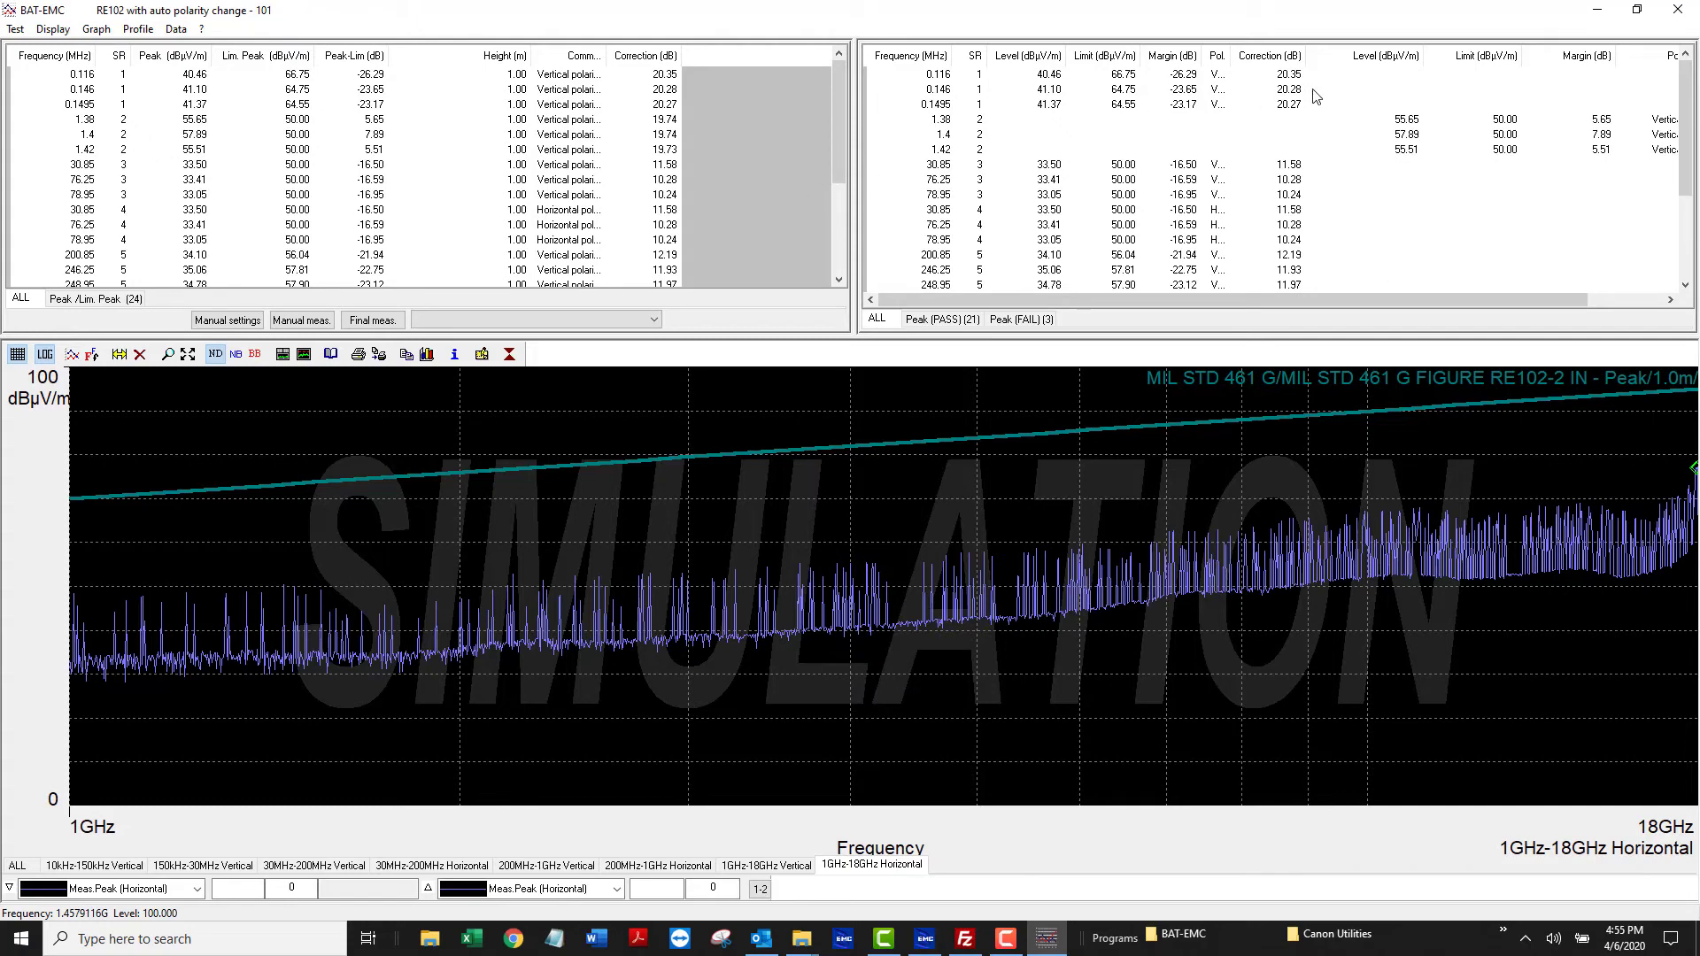
View the results graph for all sub-ranges together and for the 10kHz-150kHz Vertical sub-range
left_click(21, 866)
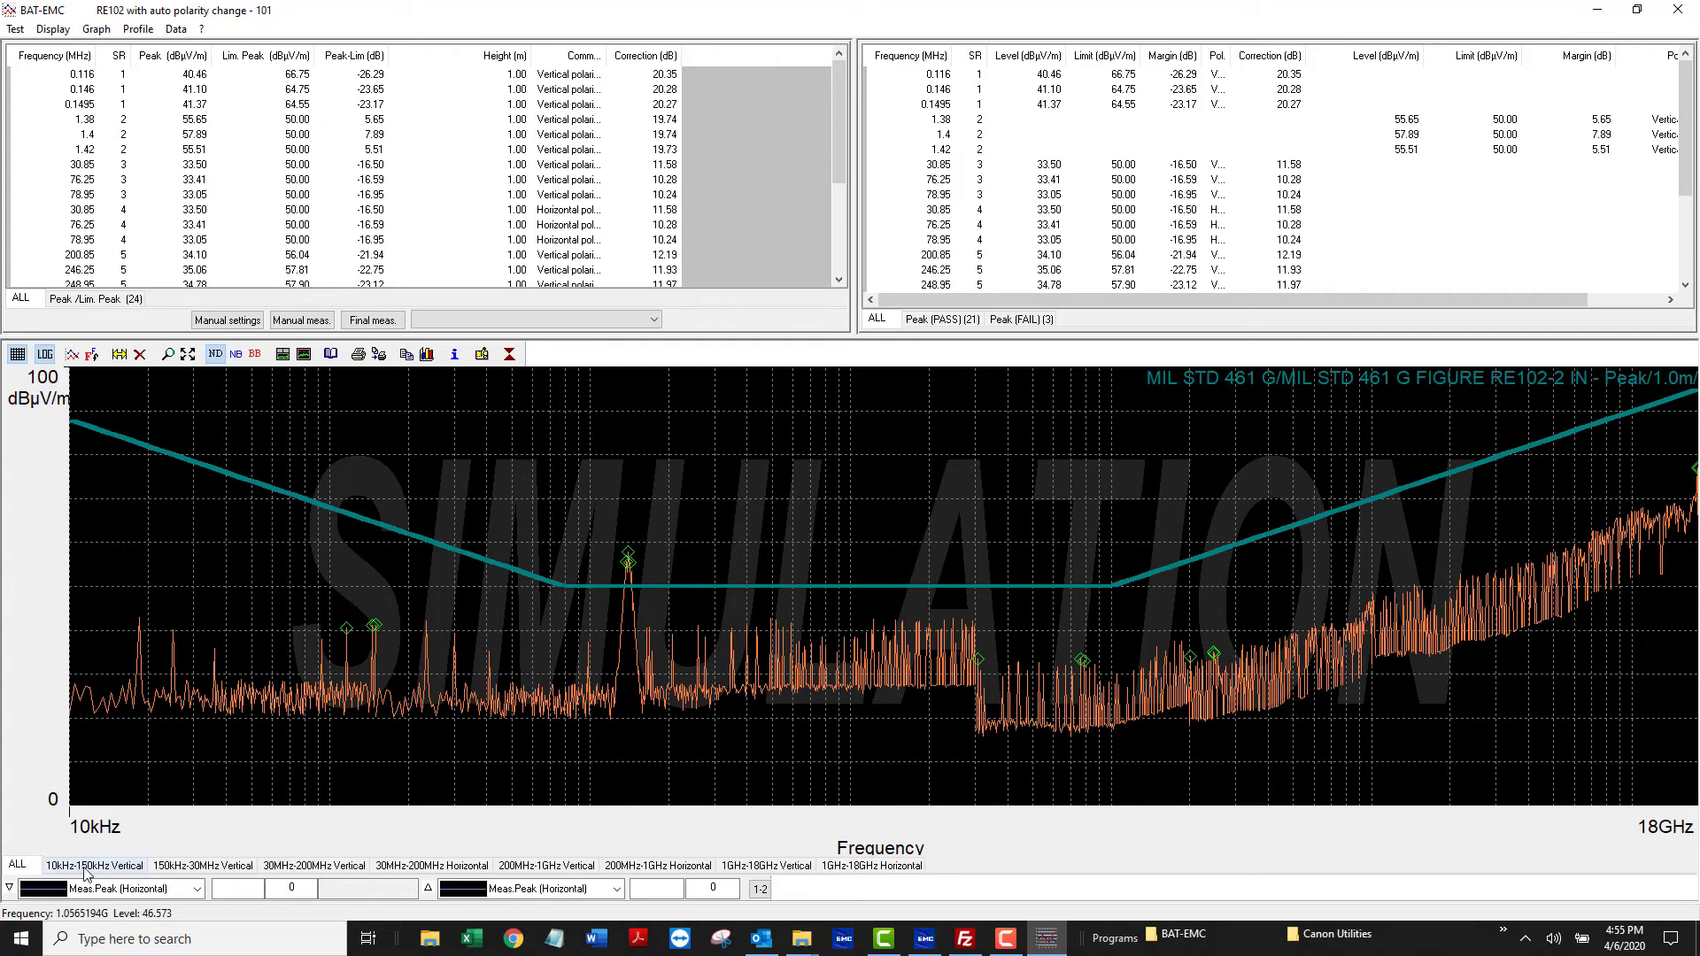
left_click(118, 866)
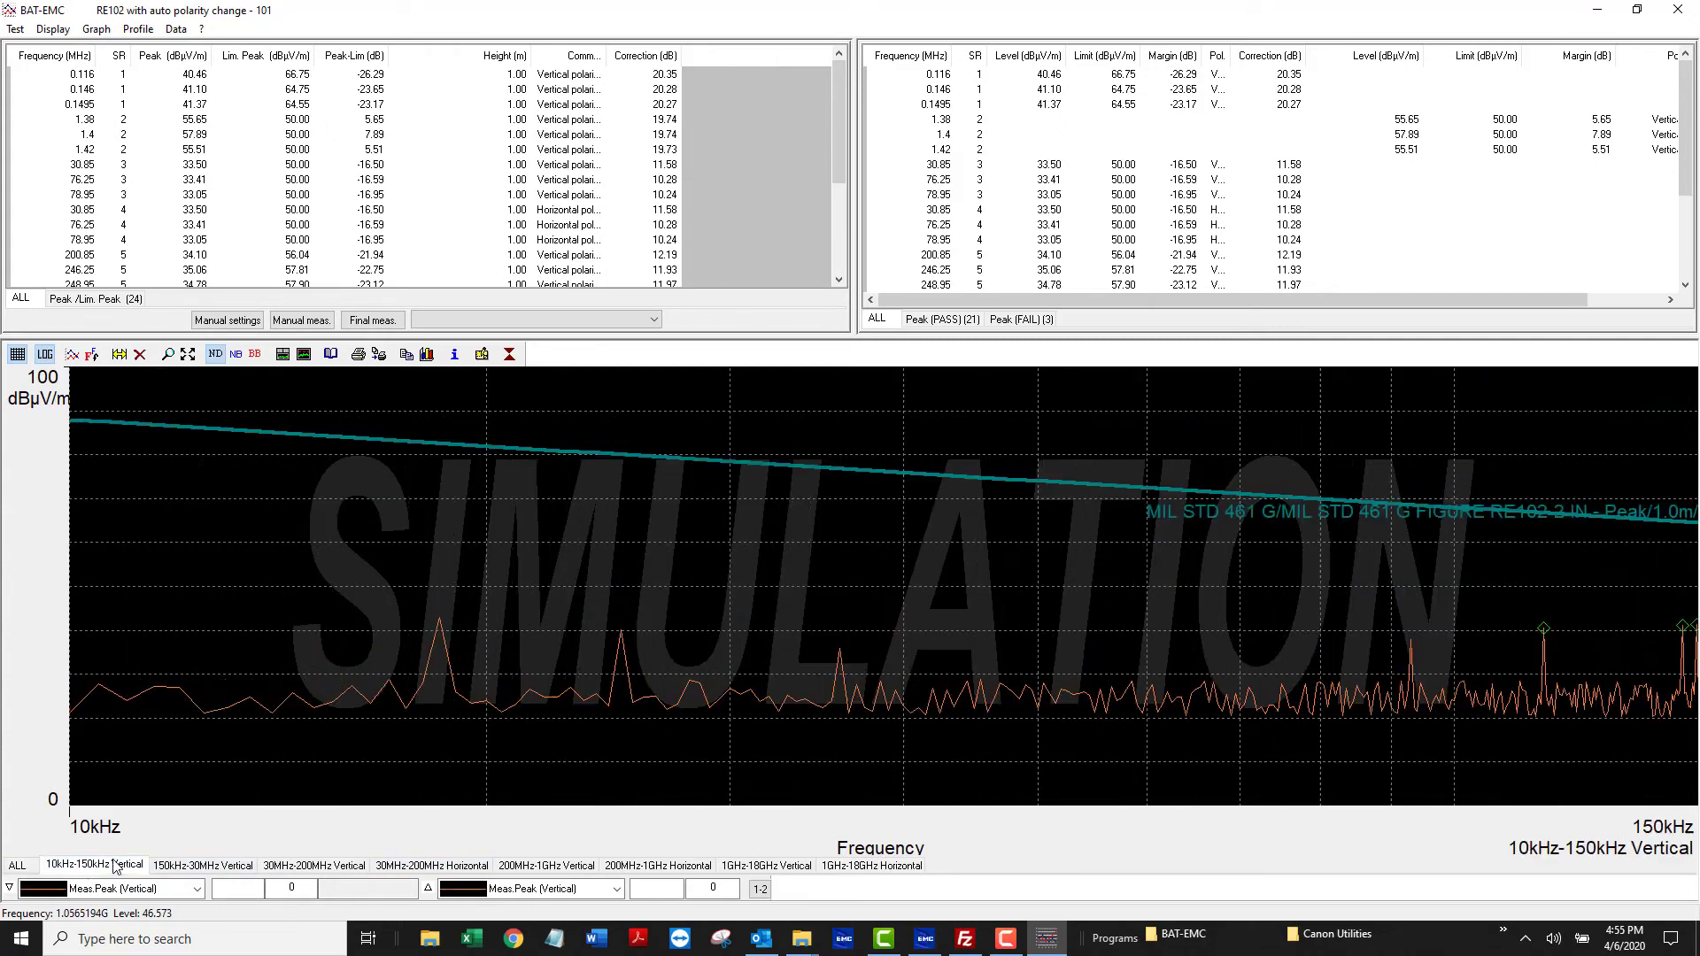
View the result graphs from 150kHz-30MHz Vertical through 1GHz-18GHz Horizontal and mark a frequency span around 2 GHz on the last graph
left_click(204, 866)
left_click(317, 866)
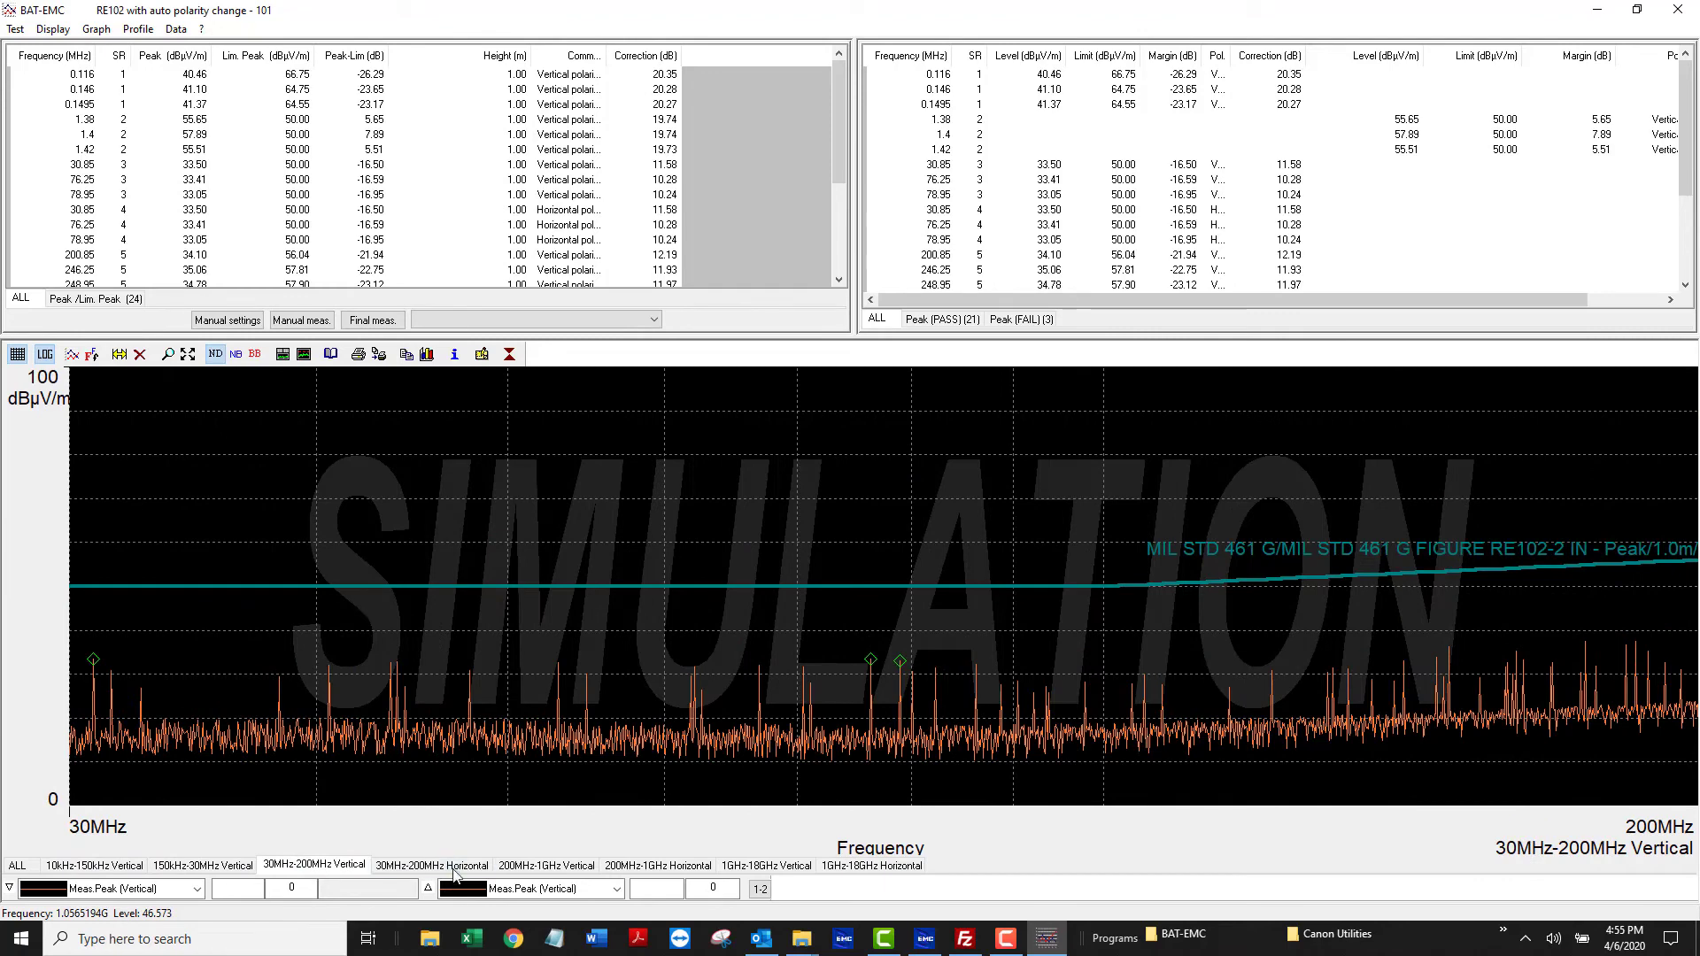
left_click(452, 865)
left_click(592, 866)
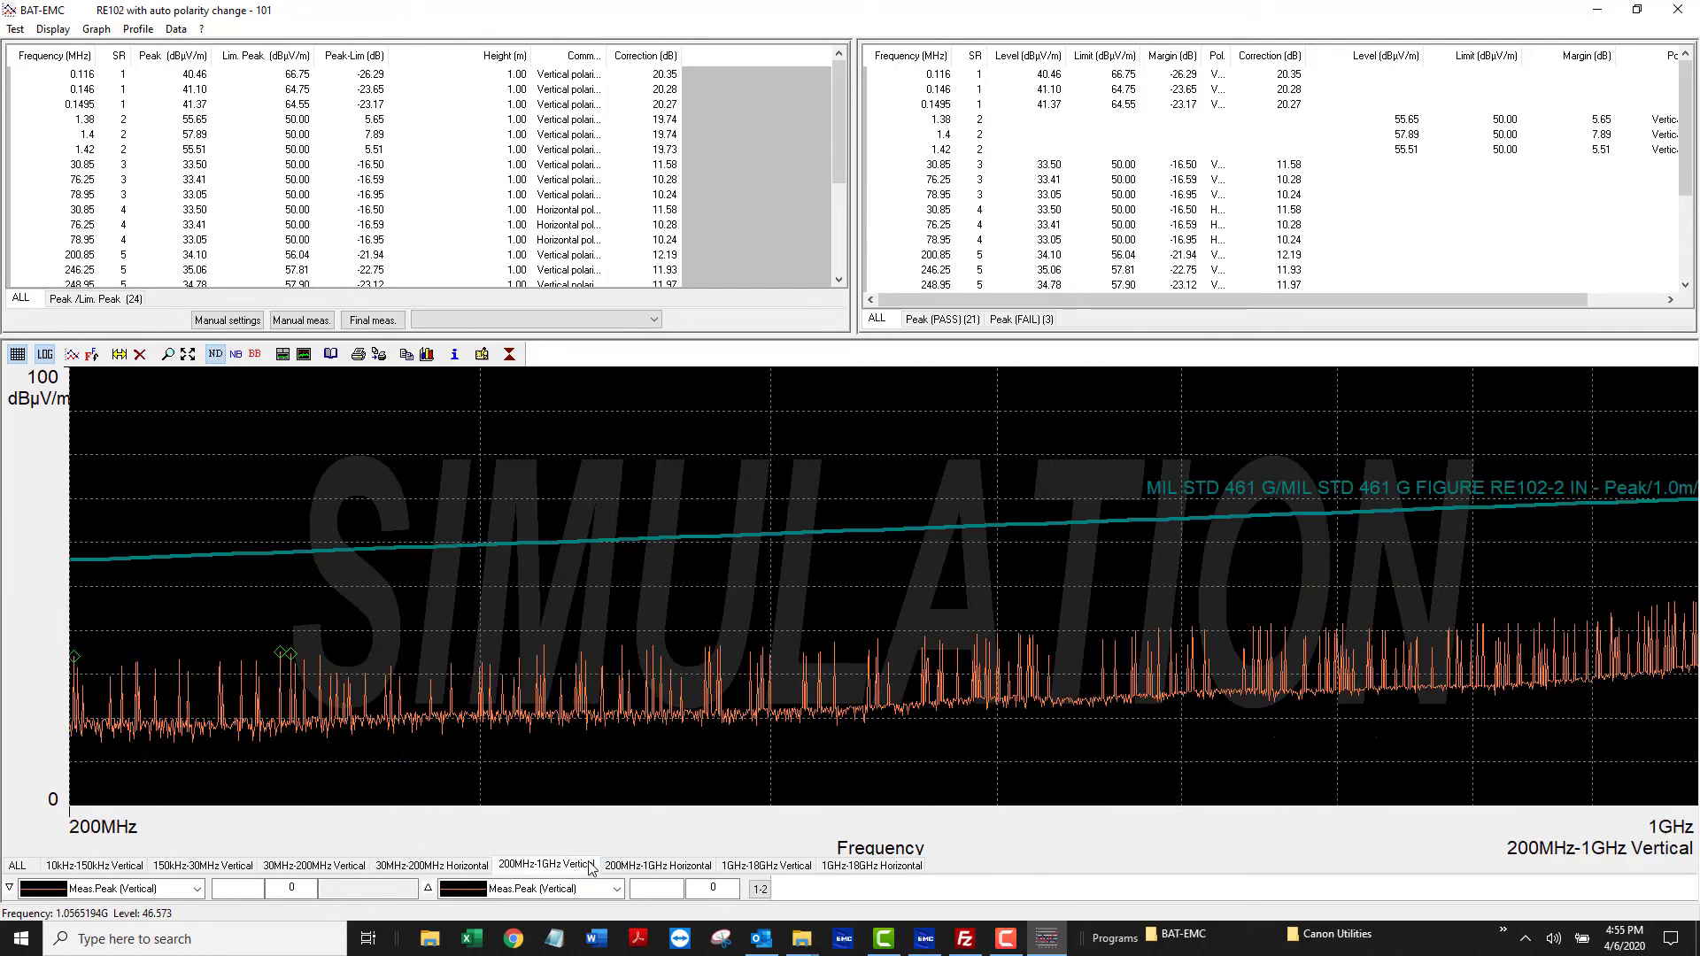
left_click(642, 867)
left_click(771, 867)
left_click(872, 867)
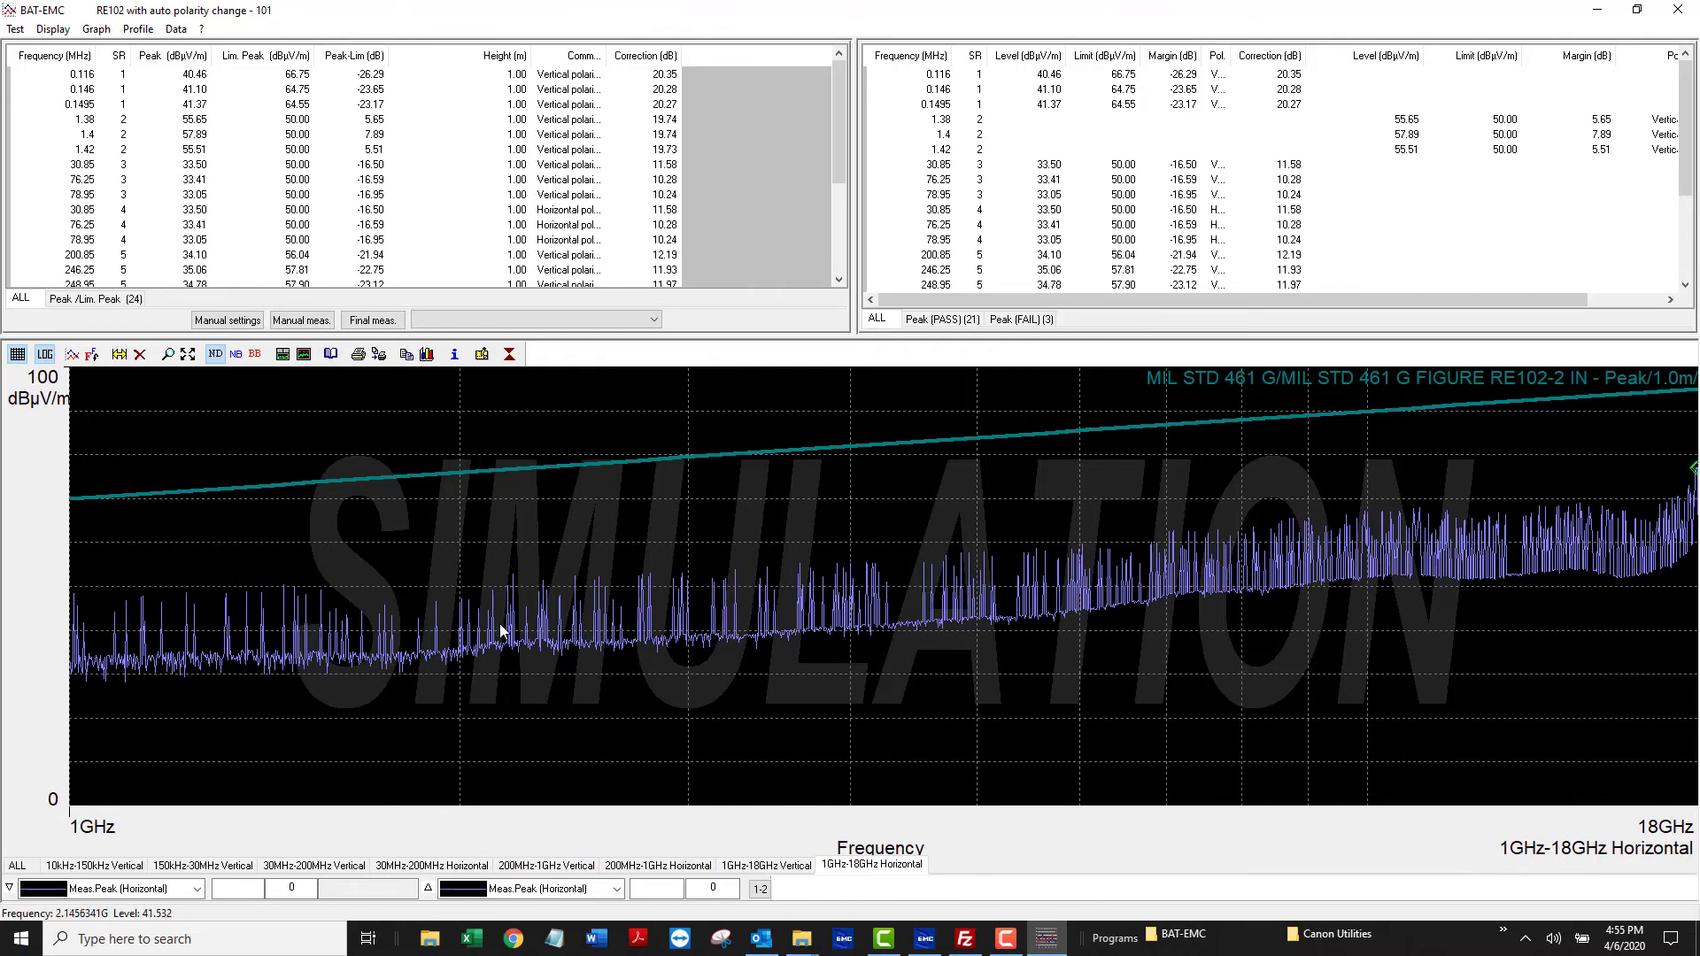
left_click_drag(407, 446, 596, 507)
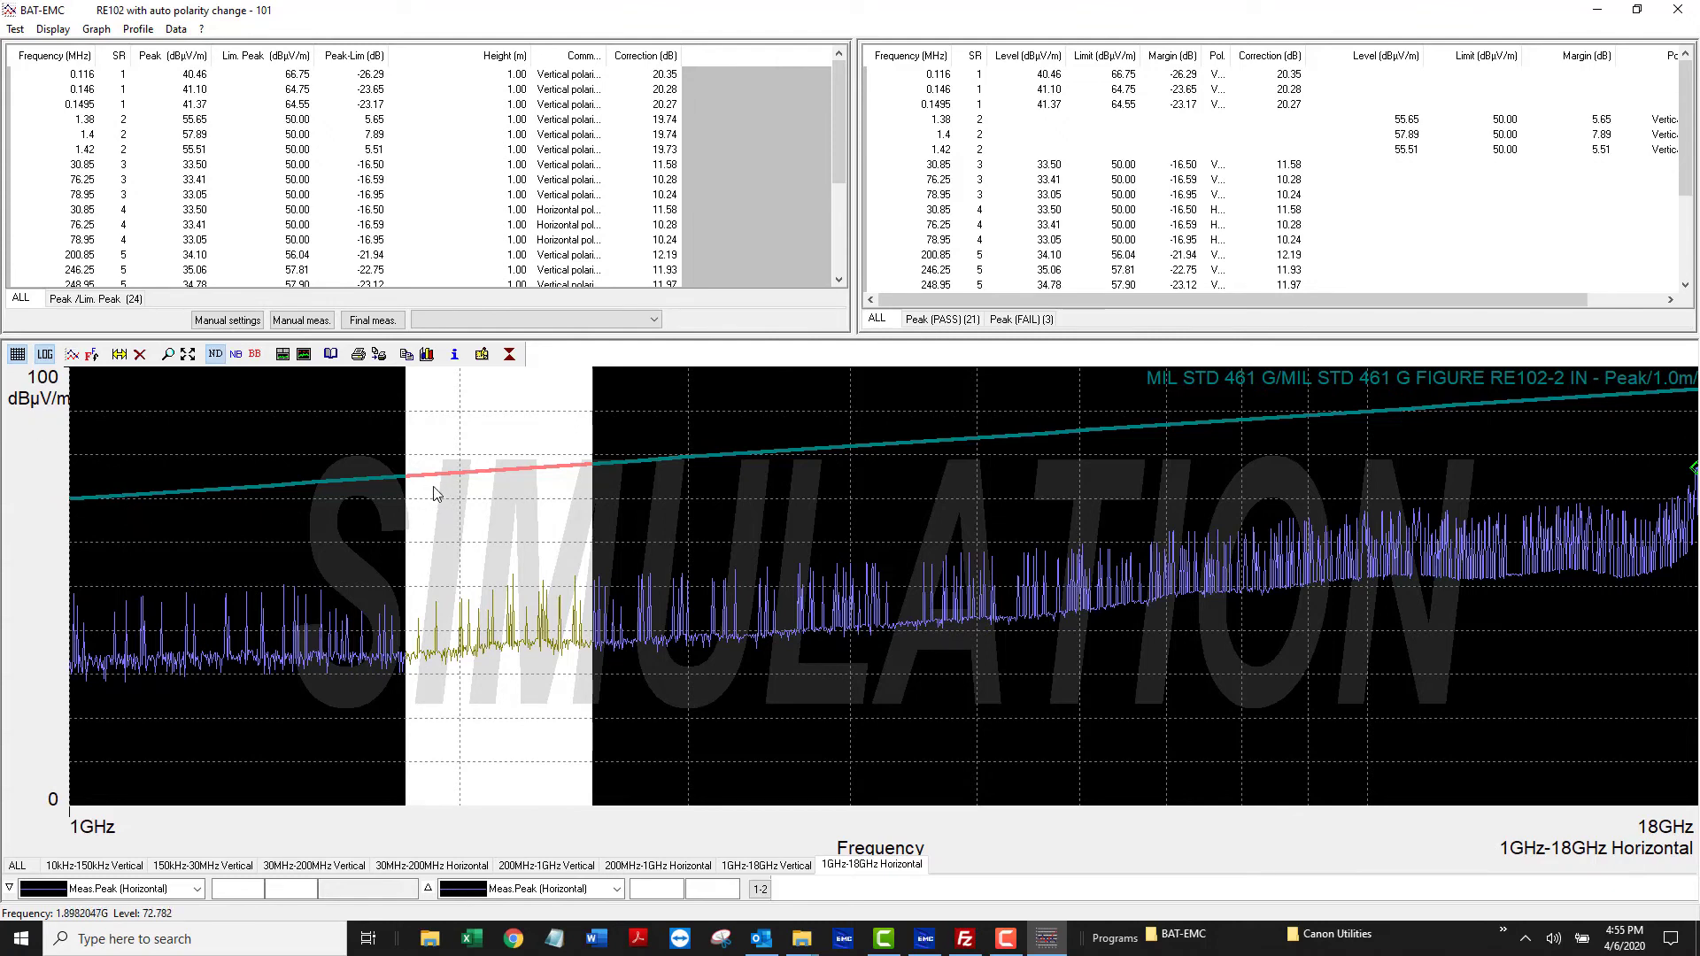
Close the results, end the RE102 with auto polarity change test and collapse its sub-ranges in the project tree
left_click(1678, 10)
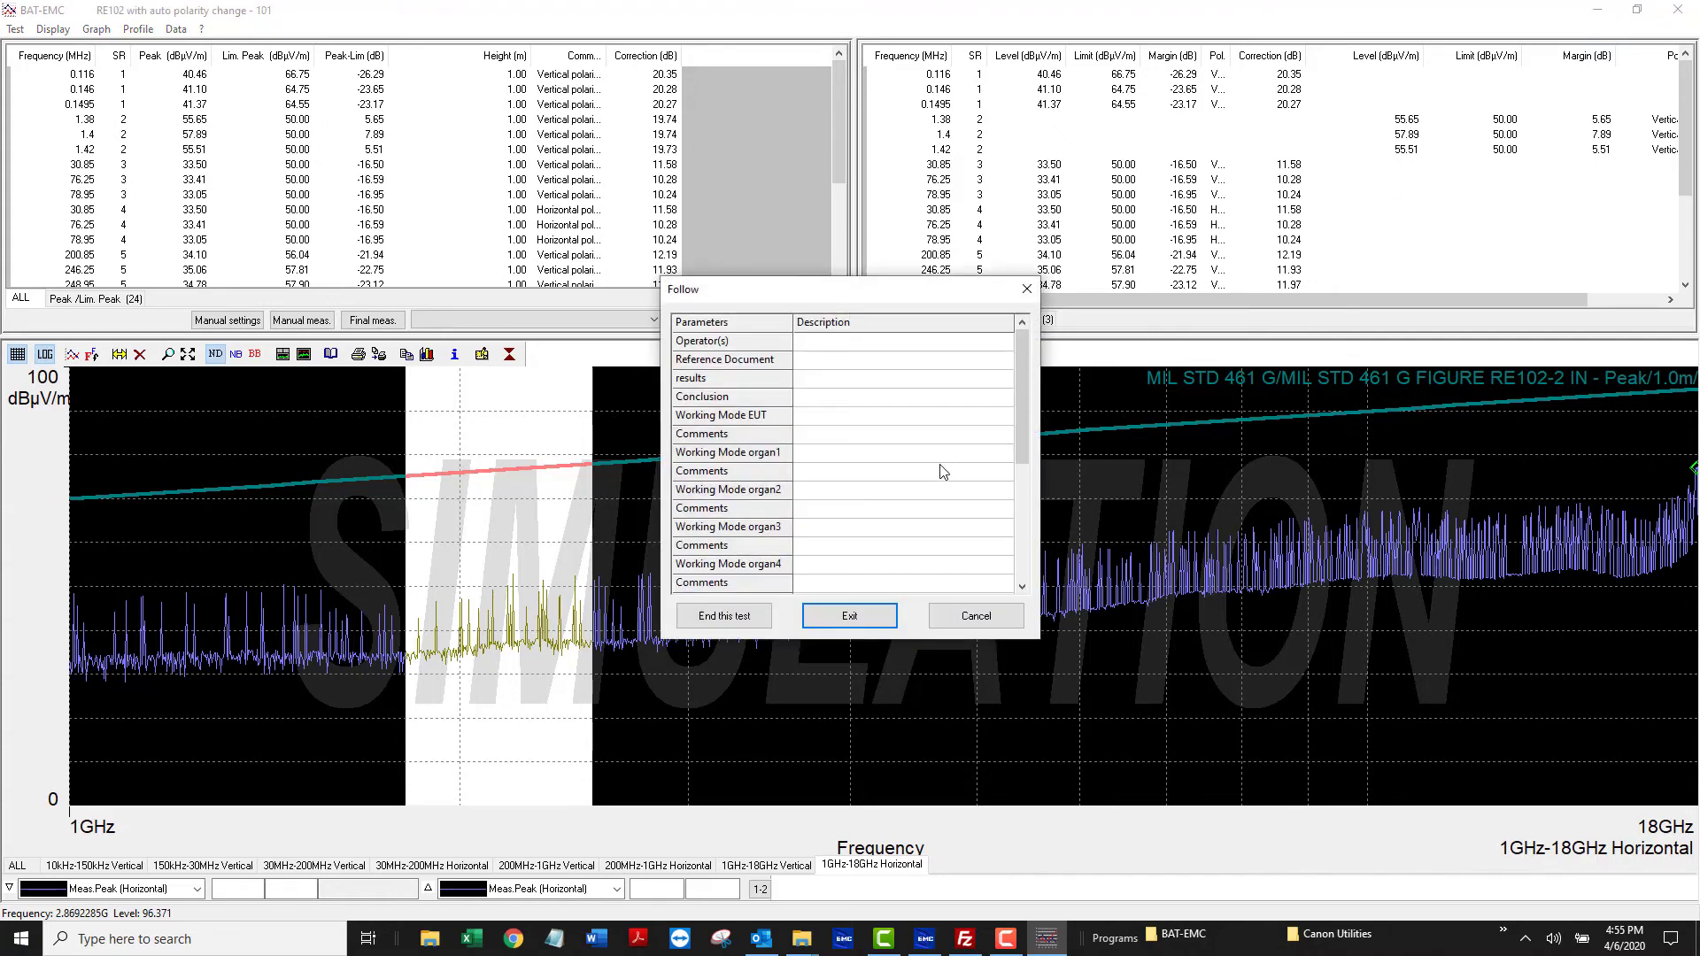
left_click(753, 616)
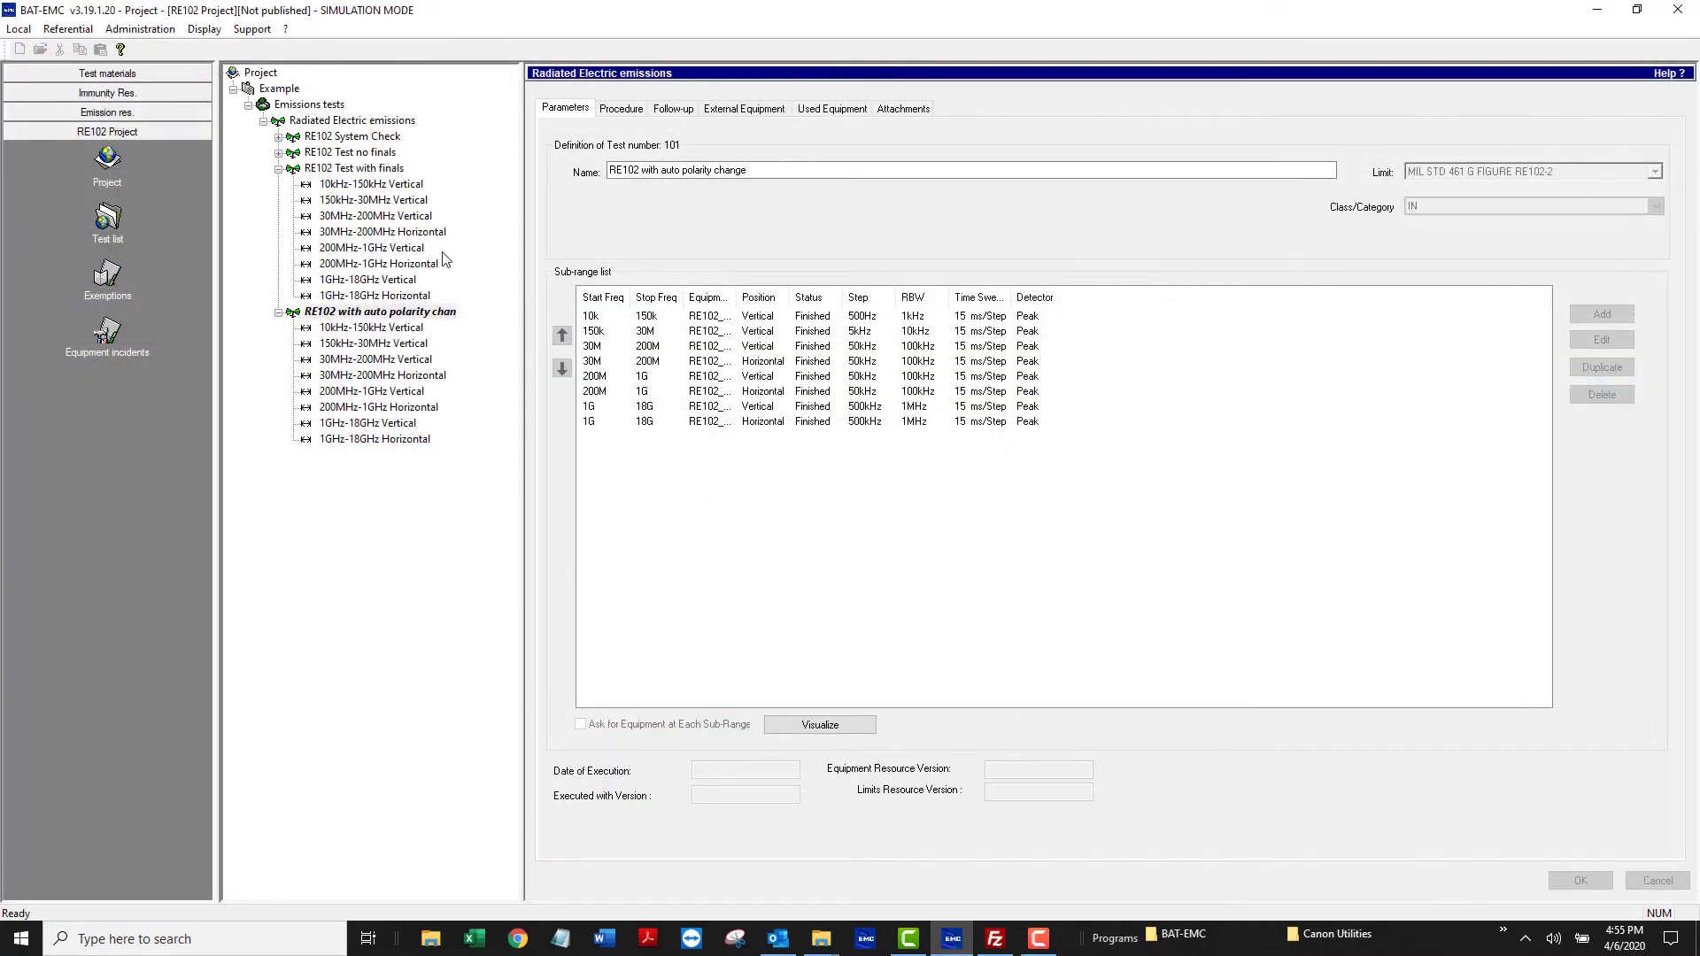
left_click(279, 312)
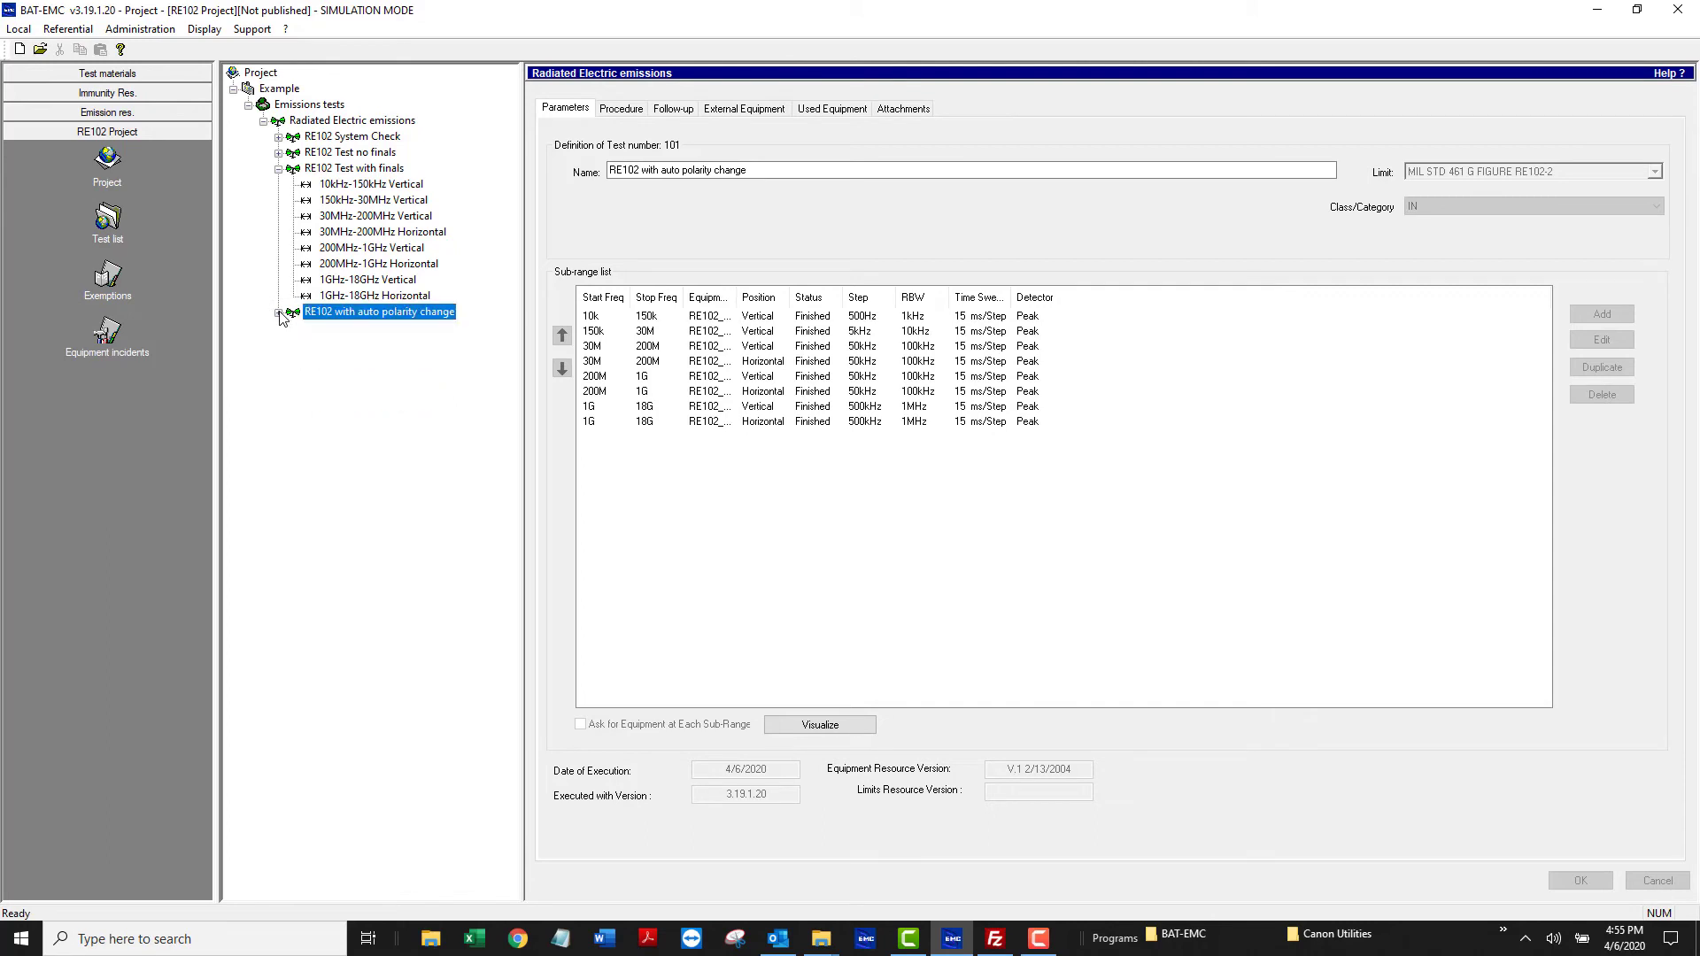
Start a report for RE102 Test with finals using the template Radiated Electric Emissions -revised generic.dot
left_click(363, 171)
left_click(362, 171)
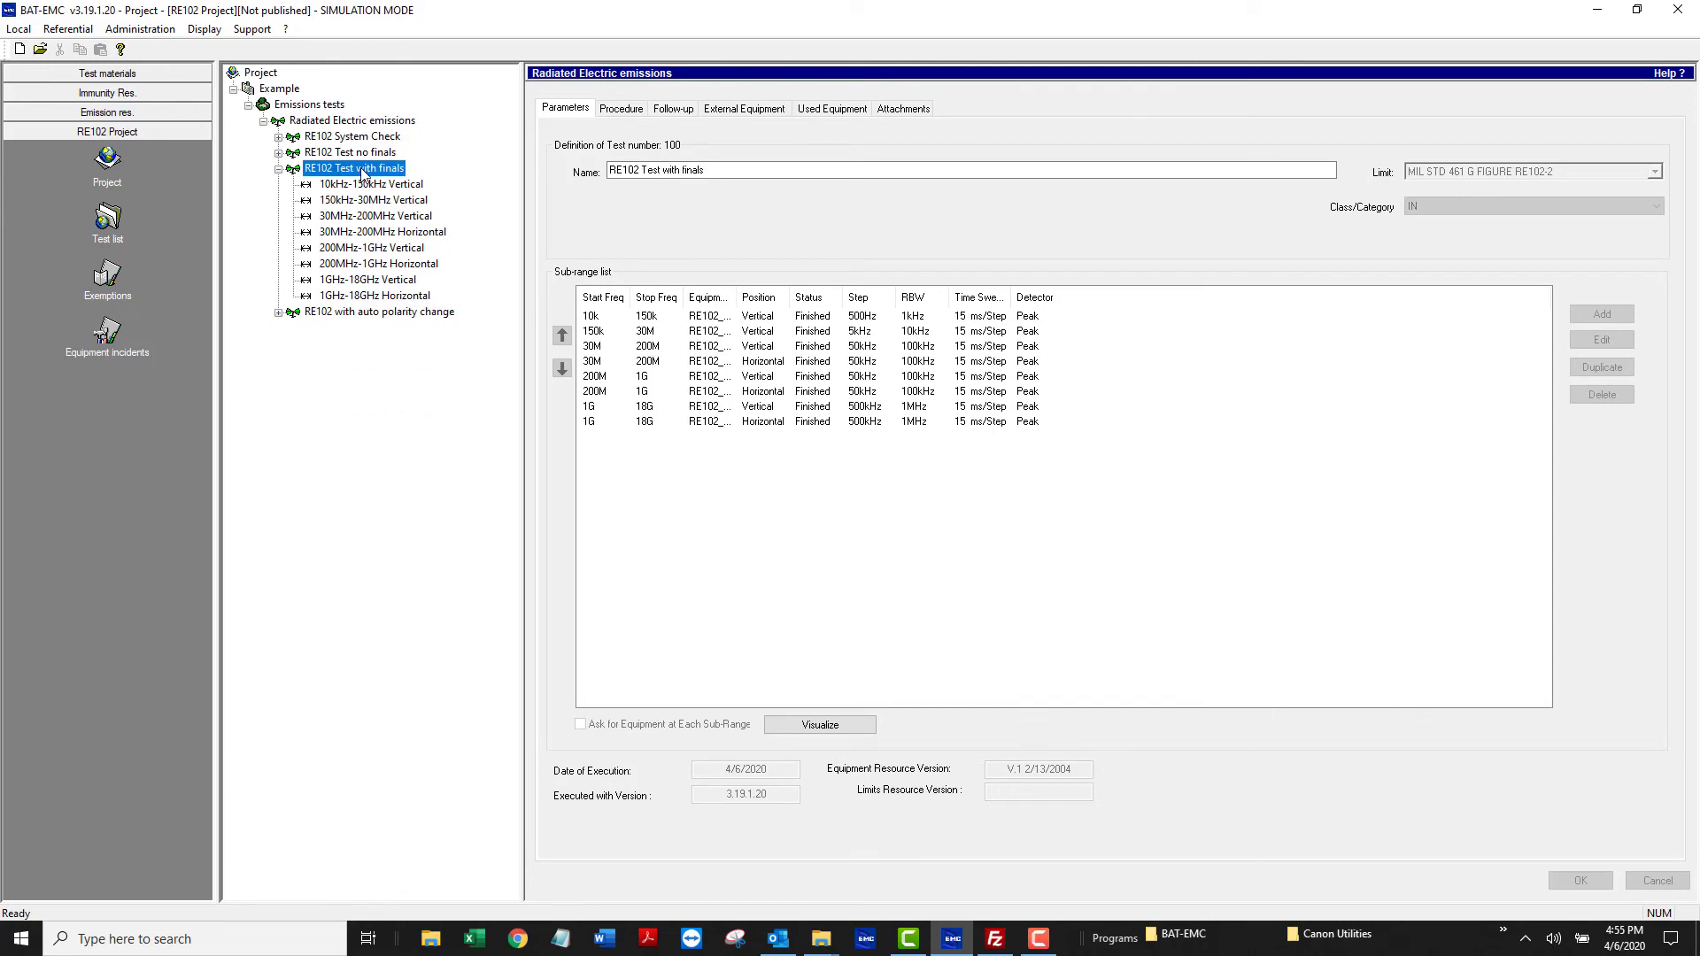
right_click(363, 171)
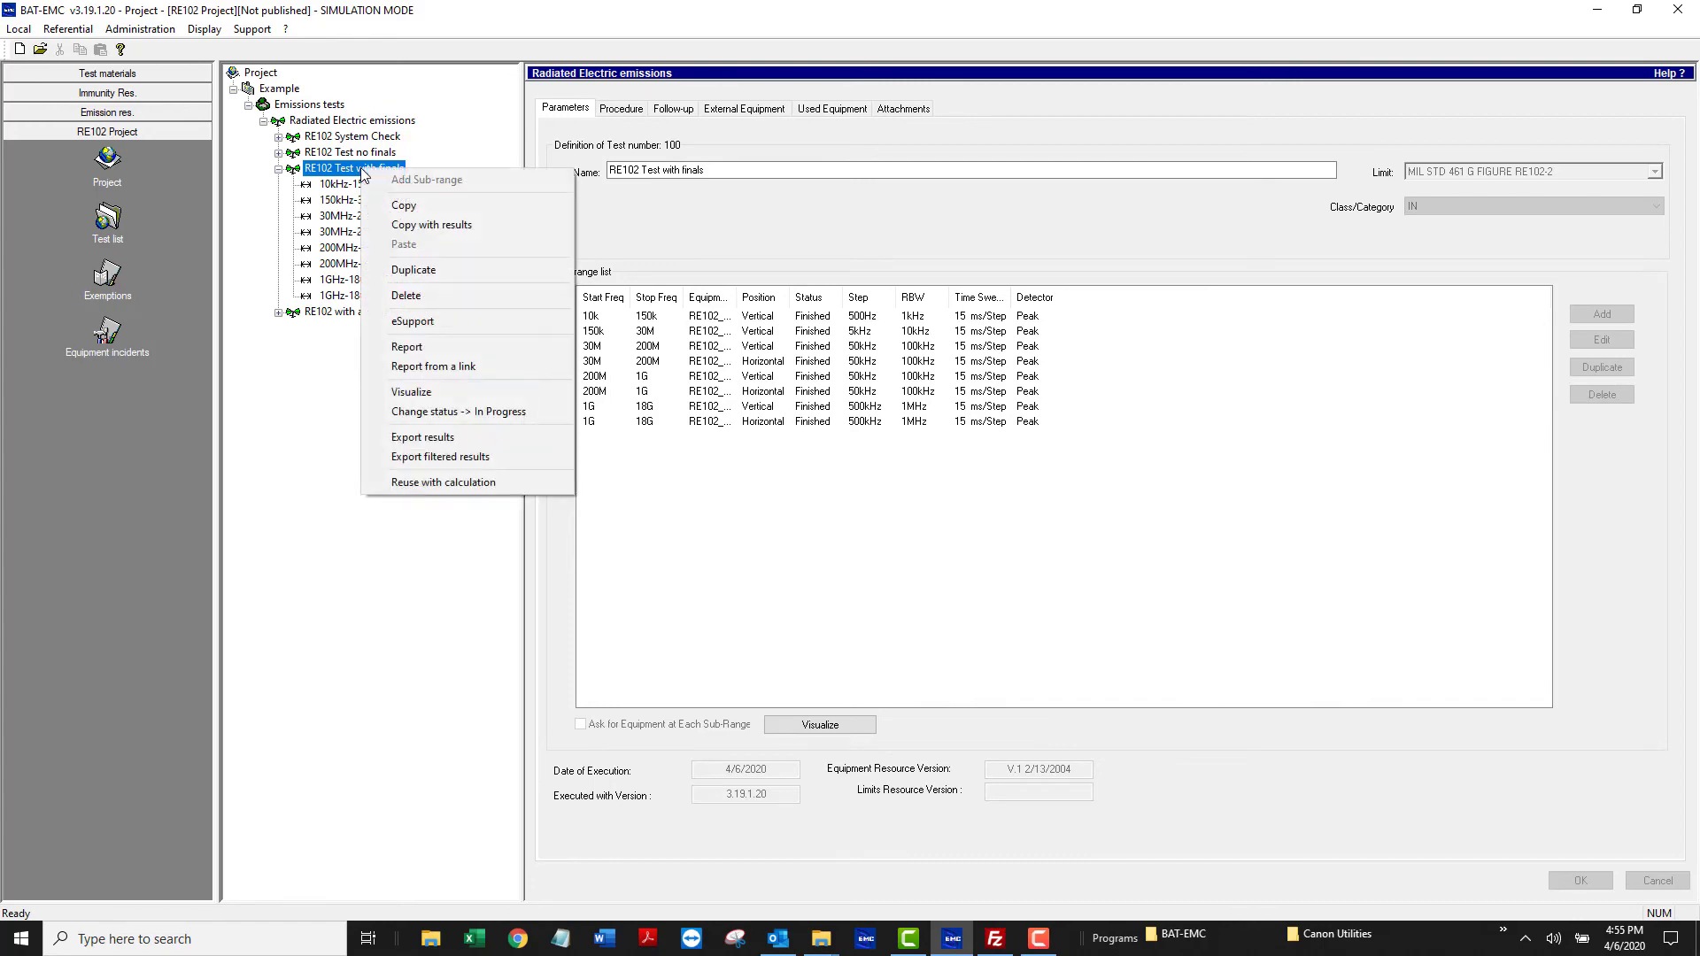
left_click(417, 347)
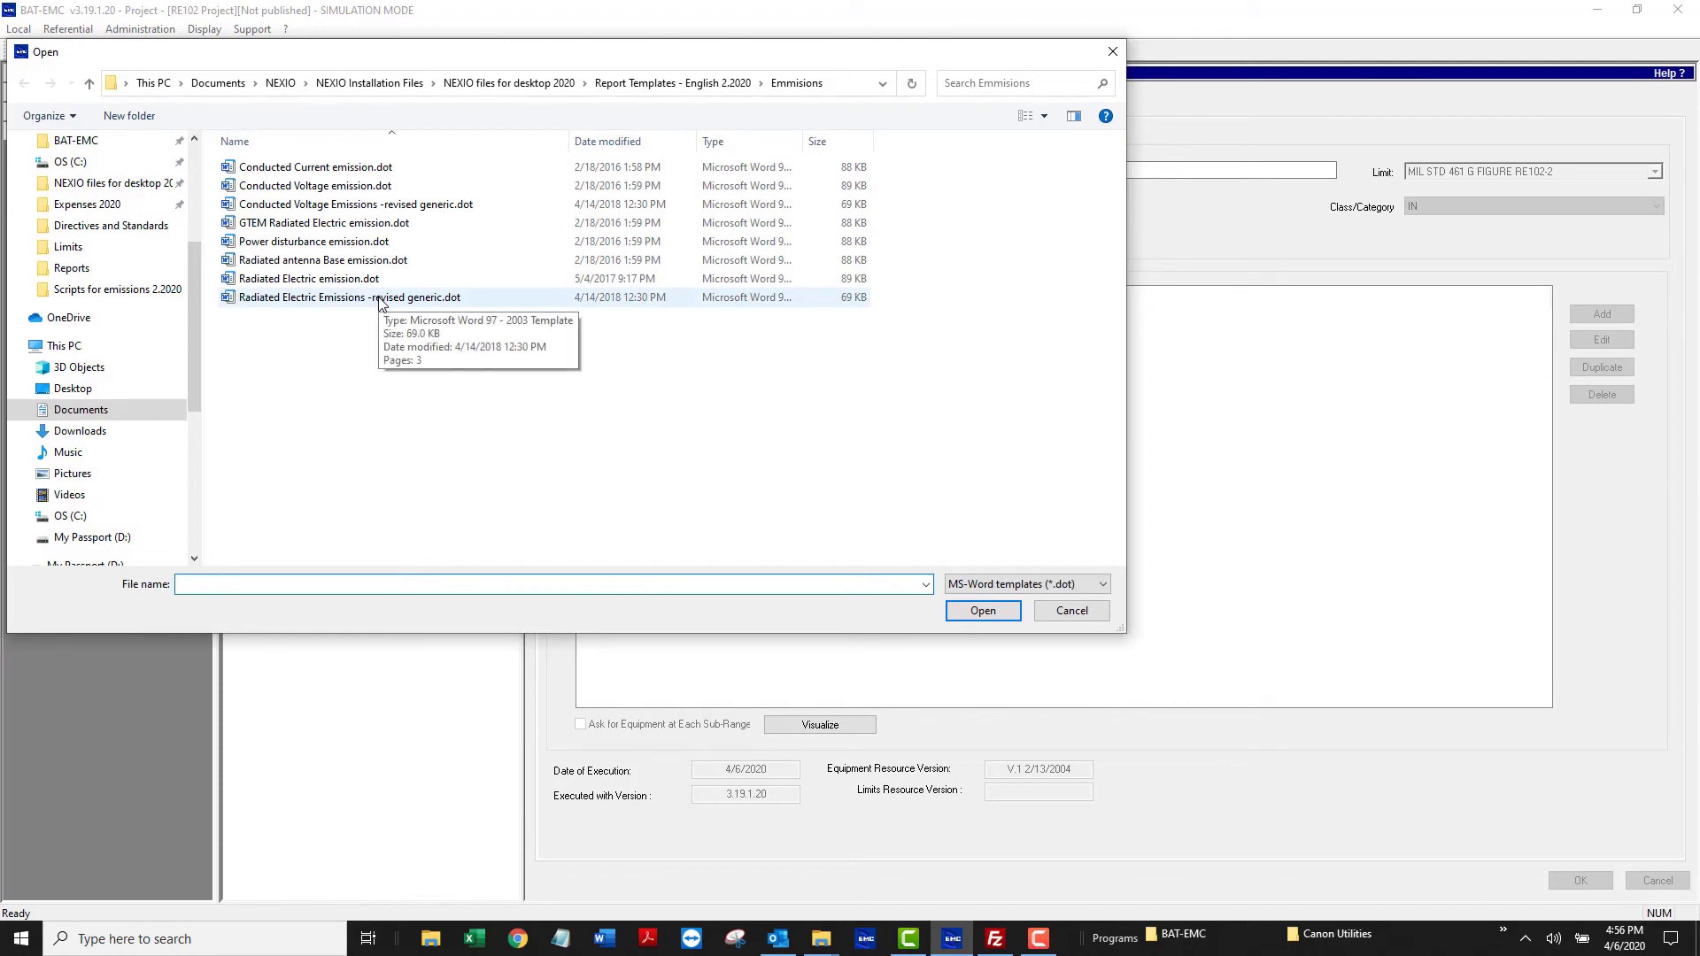
double_click(381, 298)
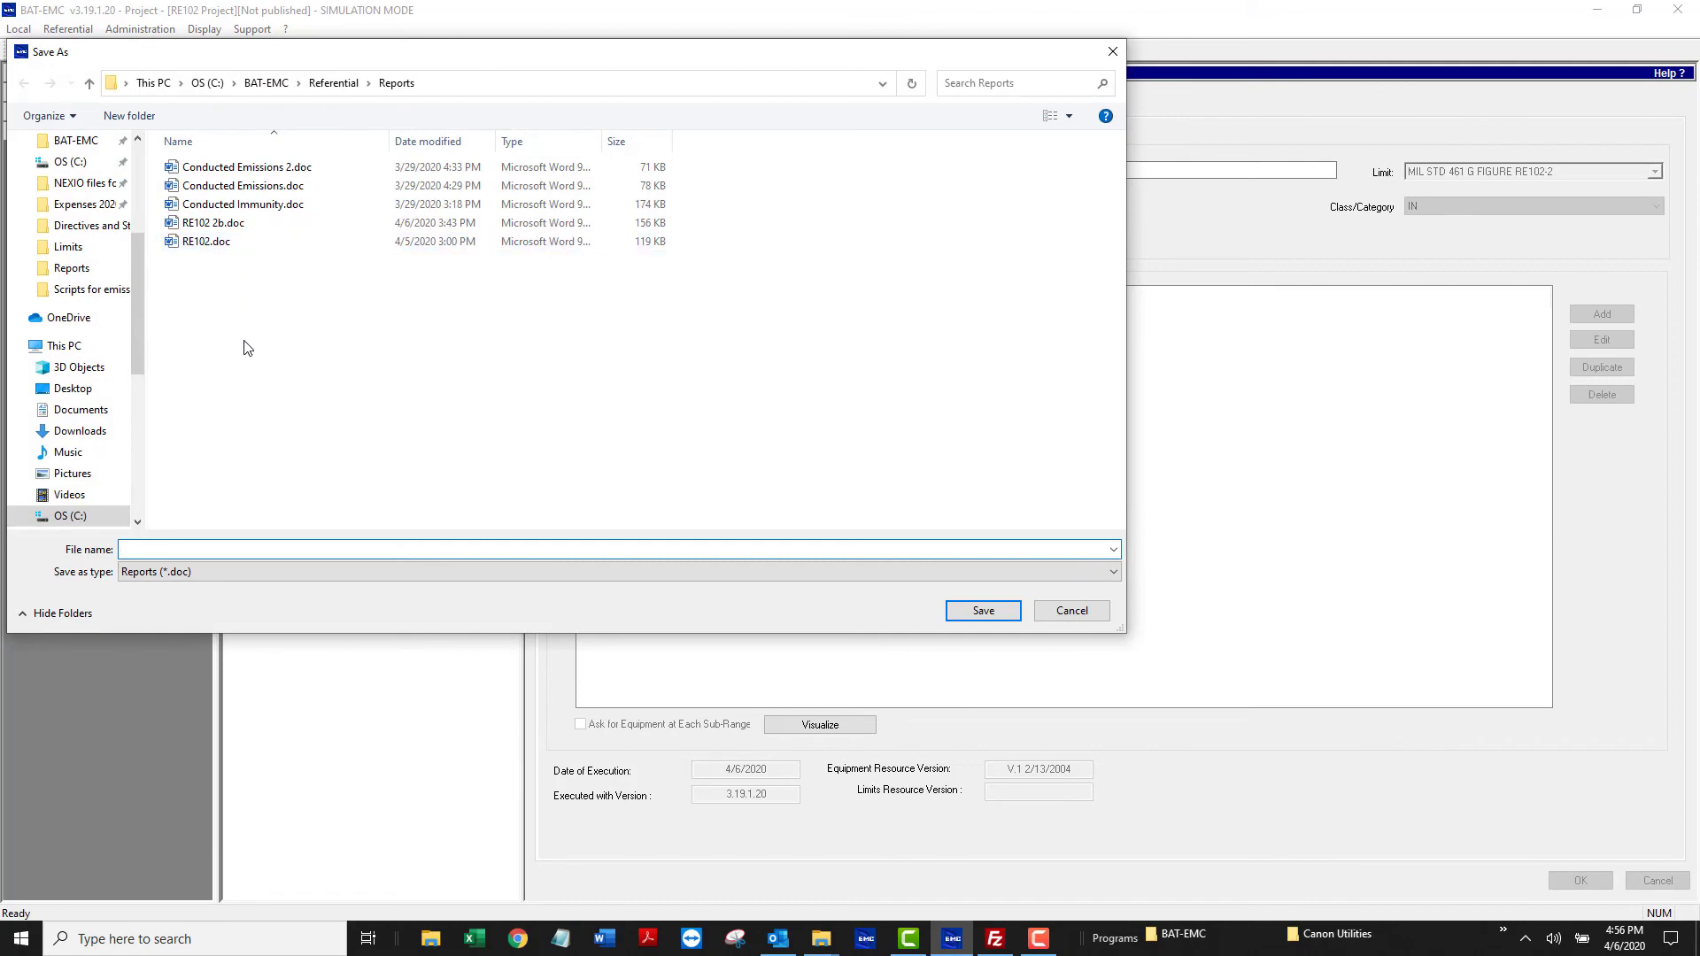
Save the report as RE102 new.doc in the Reports folder, basing the name on the existing RE102.doc
left_click(197, 244)
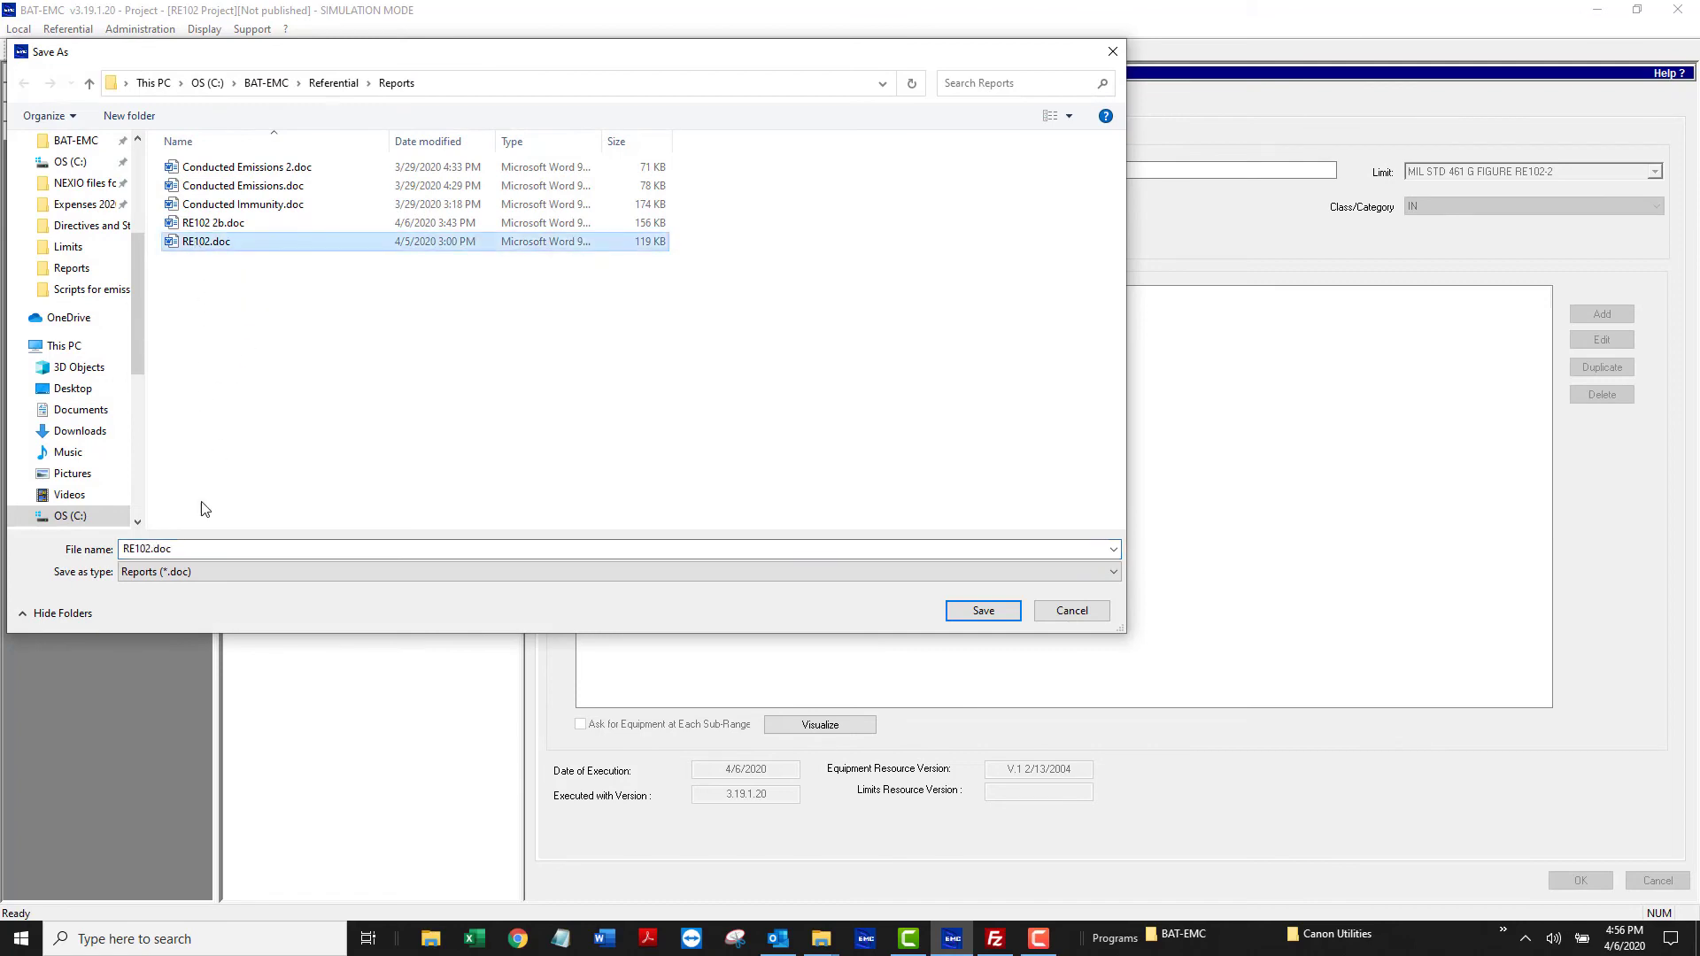
left_click(148, 550)
left_click(148, 551)
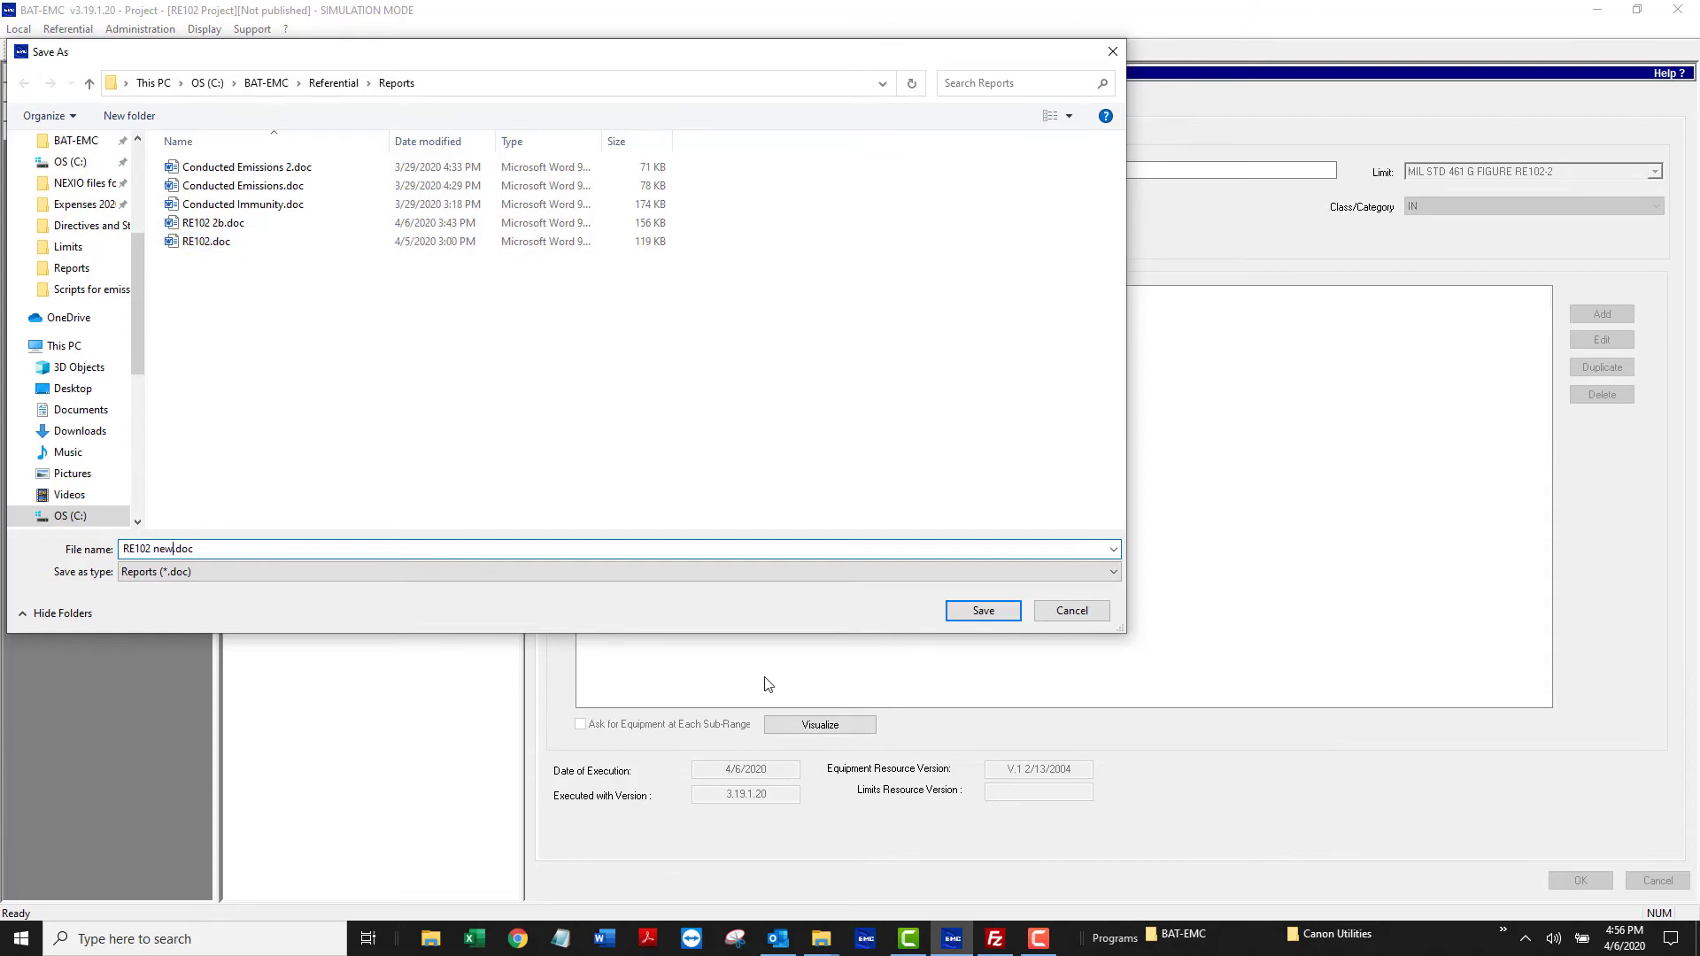
left_click(983, 610)
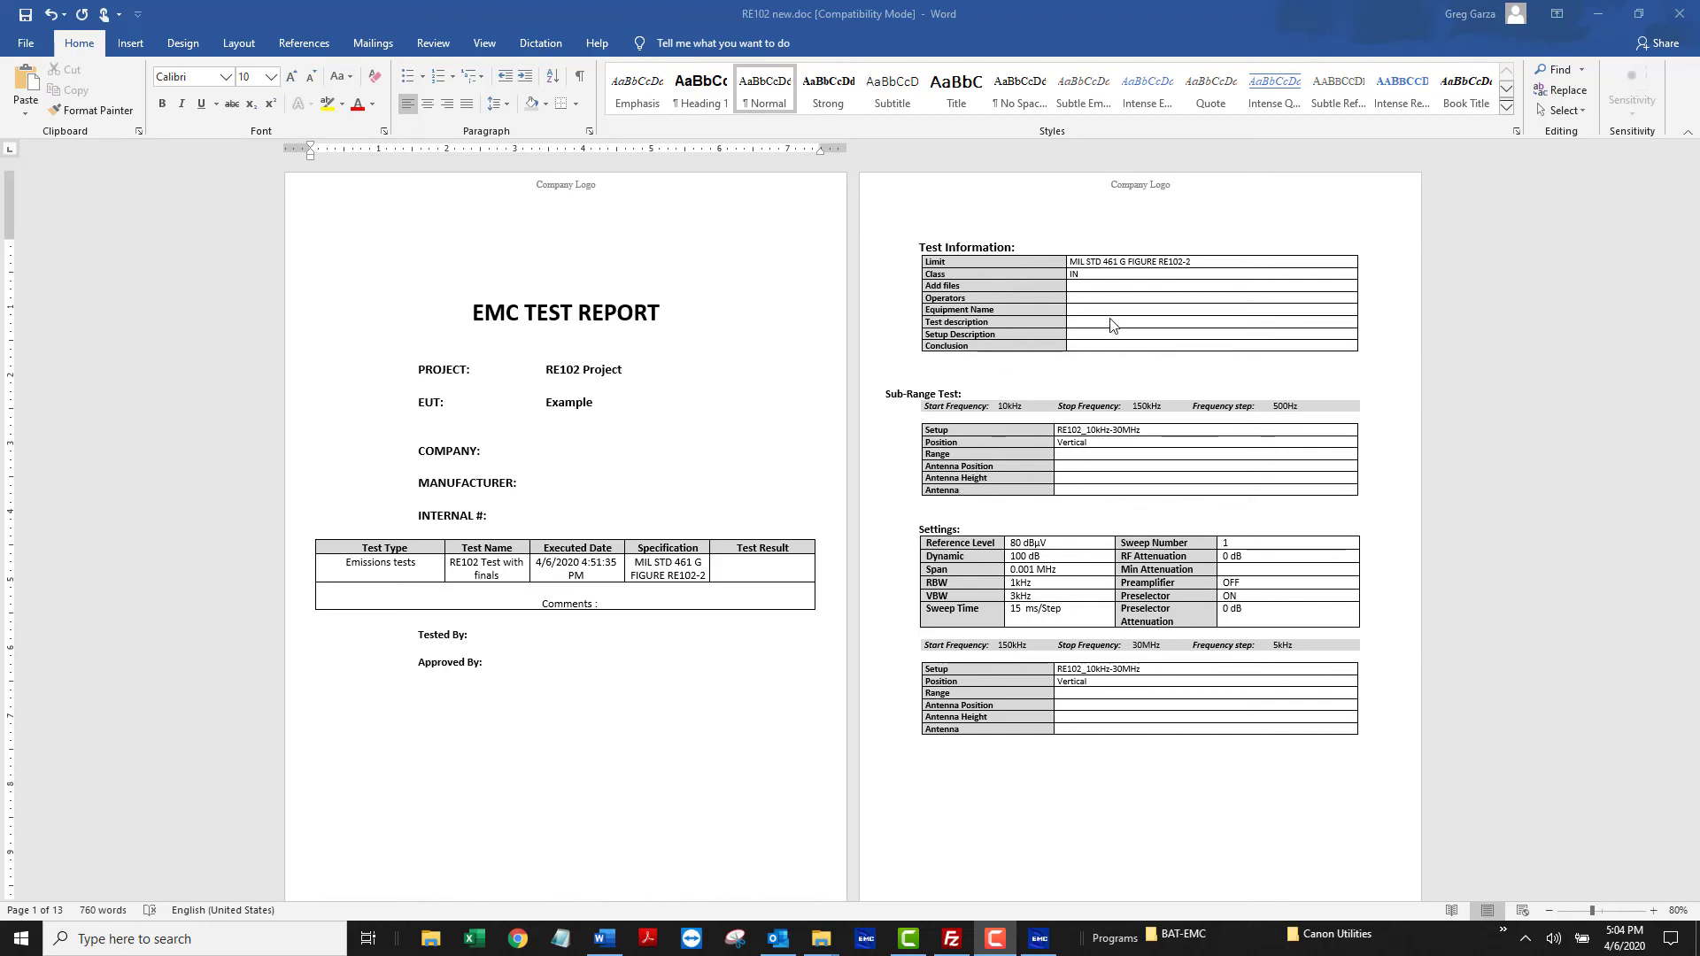
Review the Word report's test information, sub-range settings and equipment used, down to the Global Graph
scroll(1139, 565, "down", 1)
scroll(1140, 565, "down", 10)
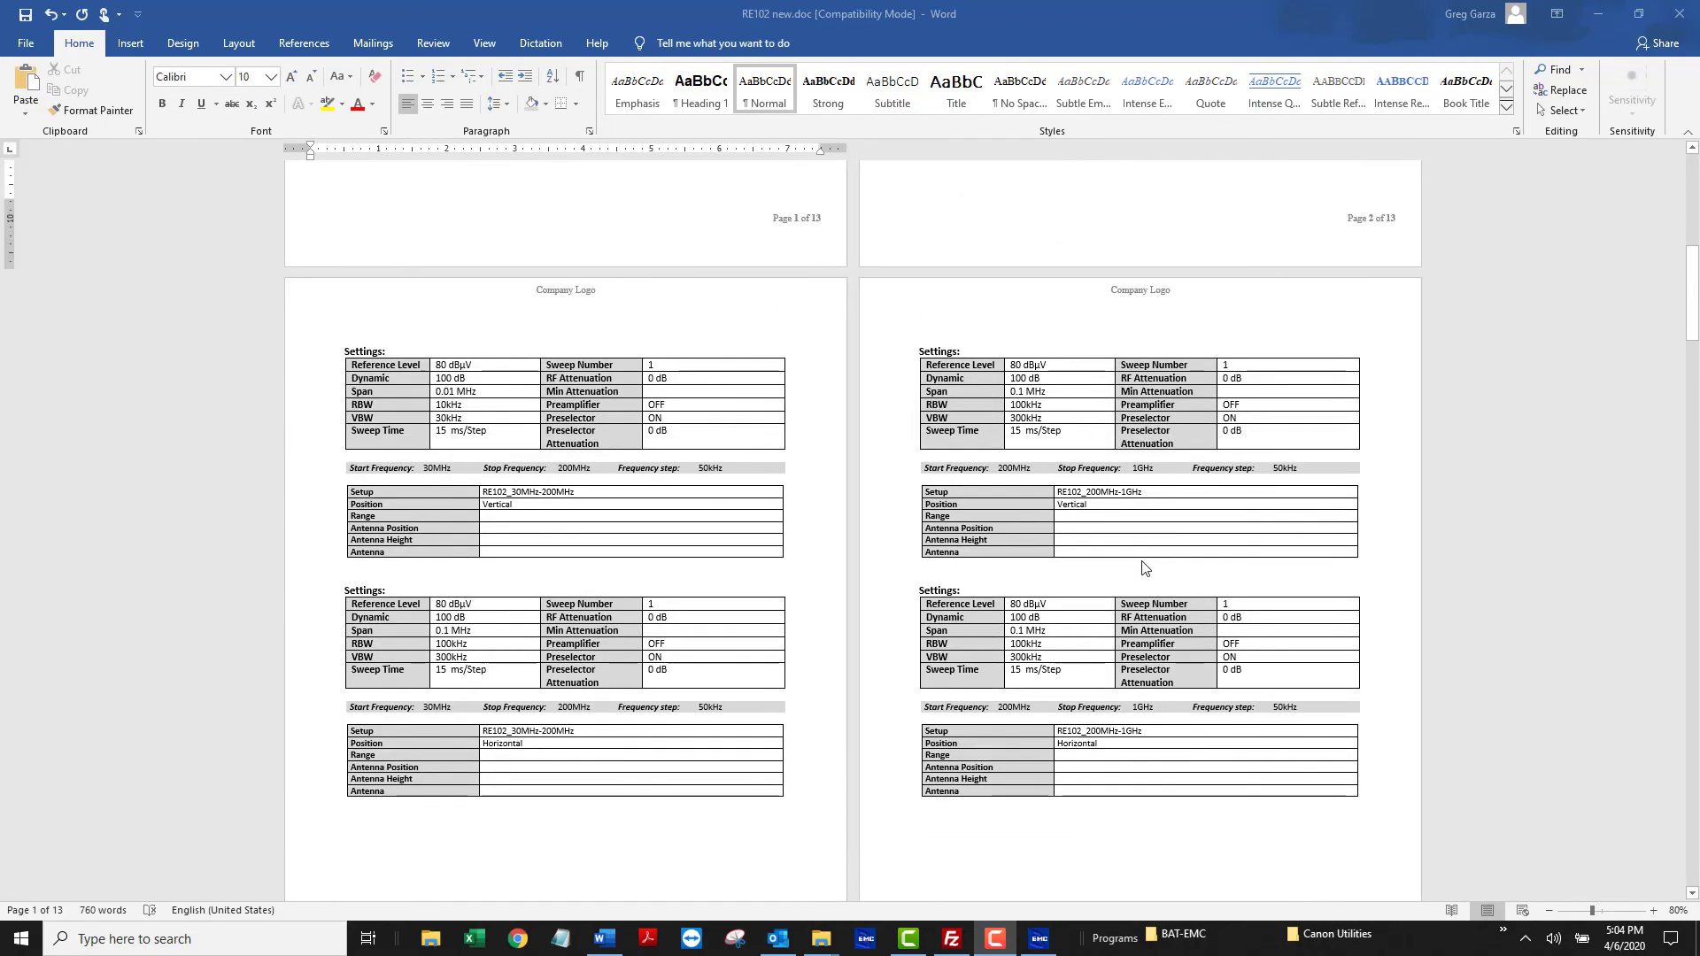
scroll(566, 558, "down", 7)
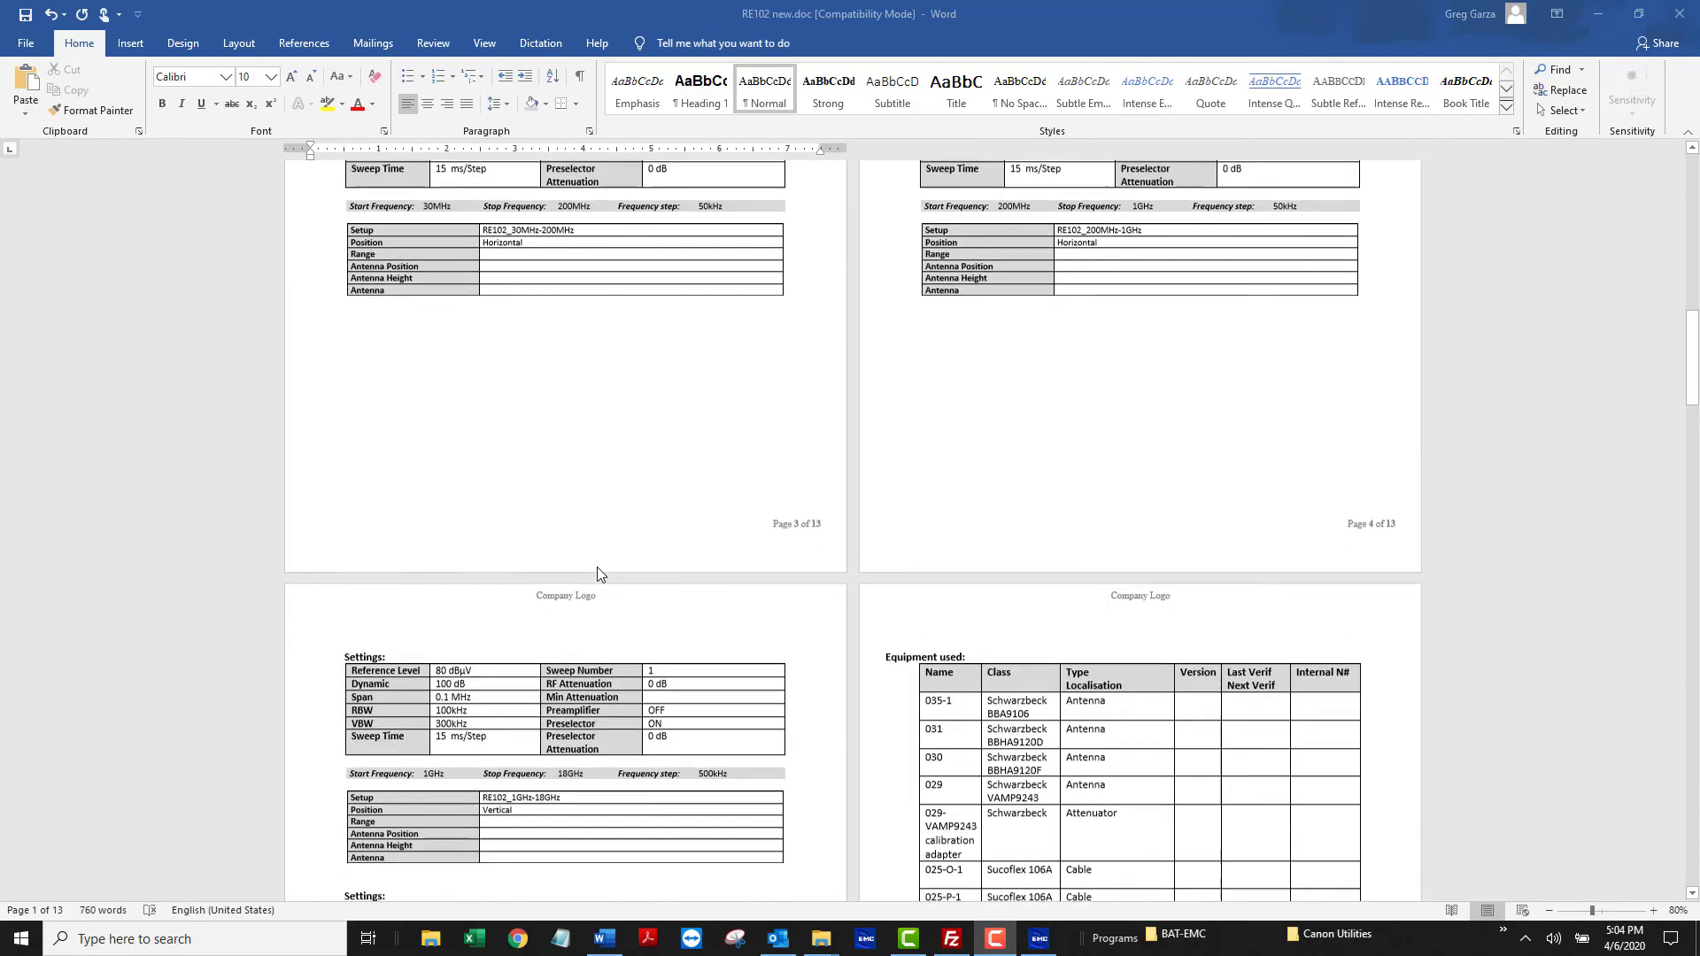
scroll(597, 568, "down", 5)
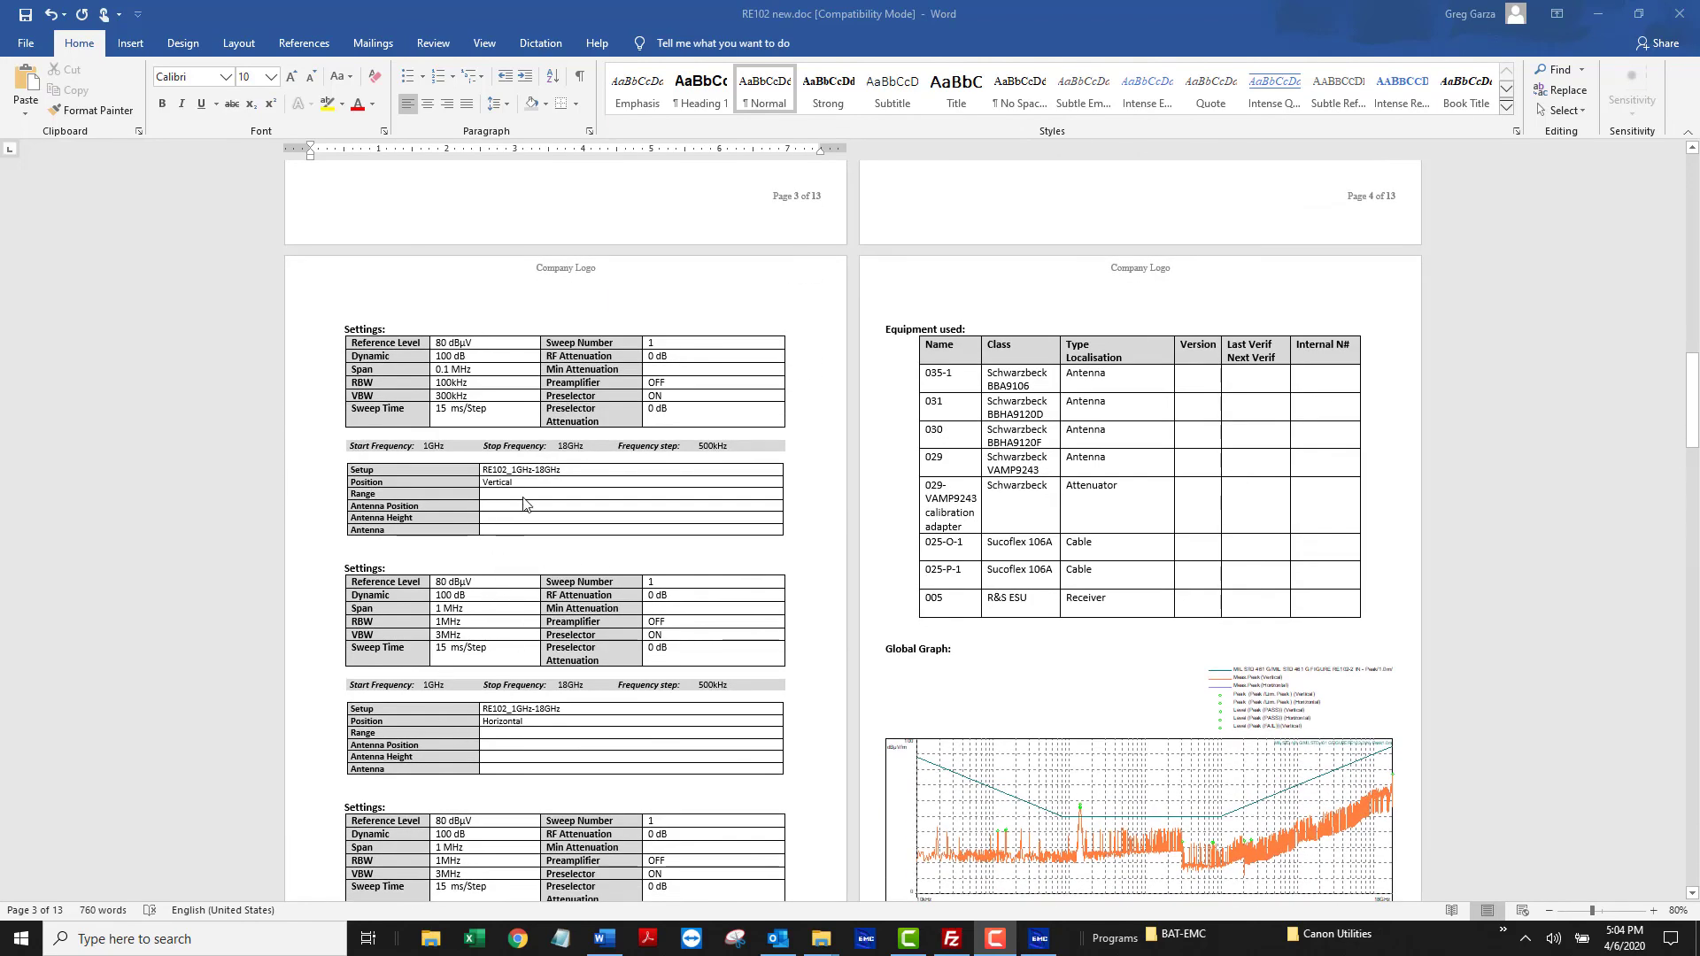
scroll(538, 566, "down", 2)
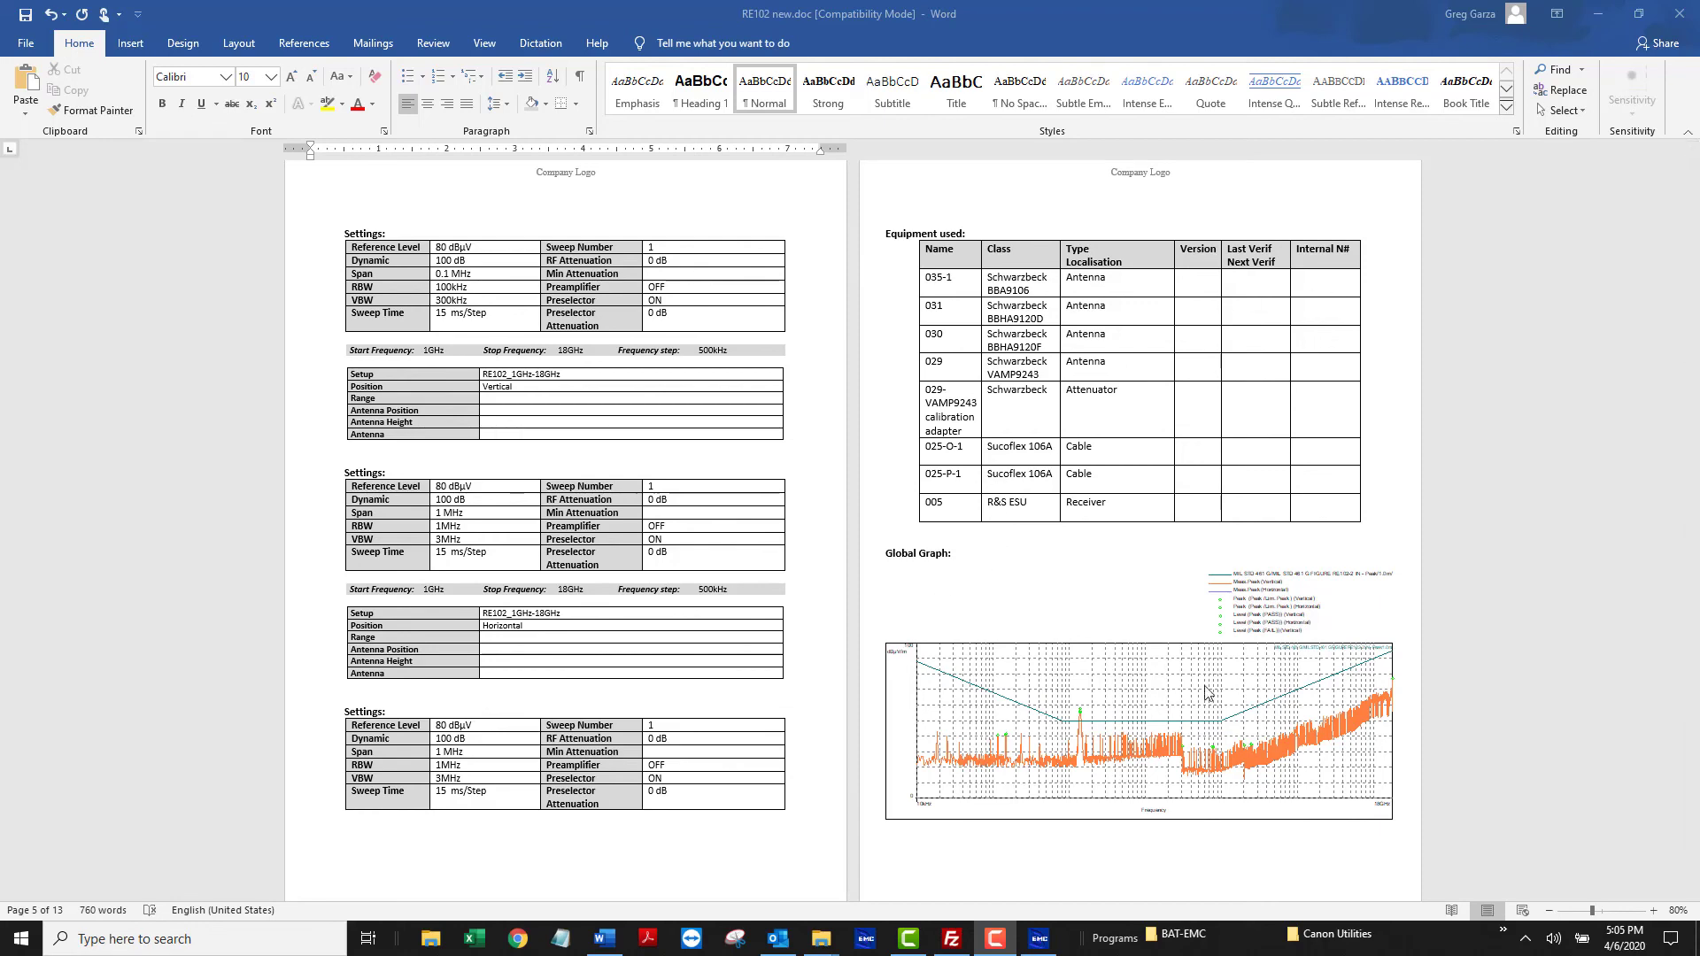
Examine the report's Global Graph, Graphs by Position and Graphs by Subrange at 110% zoom, and return to the earlier pages
left_click(1654, 911)
left_click(1654, 911)
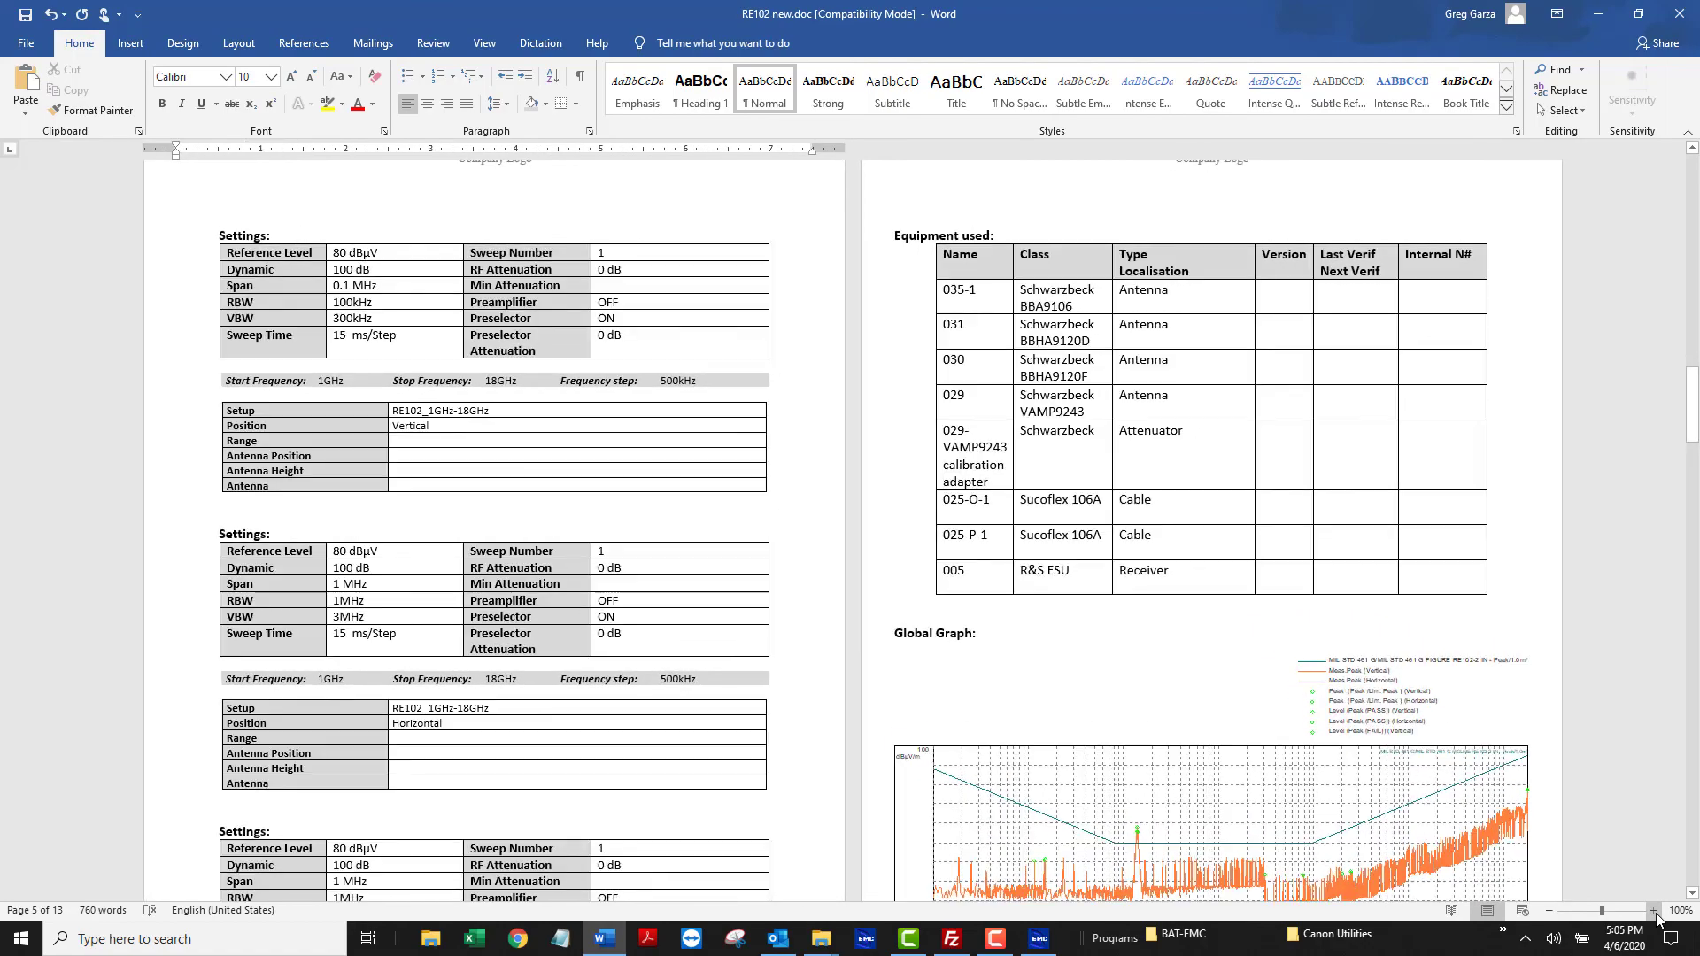
left_click(1654, 912)
scroll(1476, 773, "down", 3)
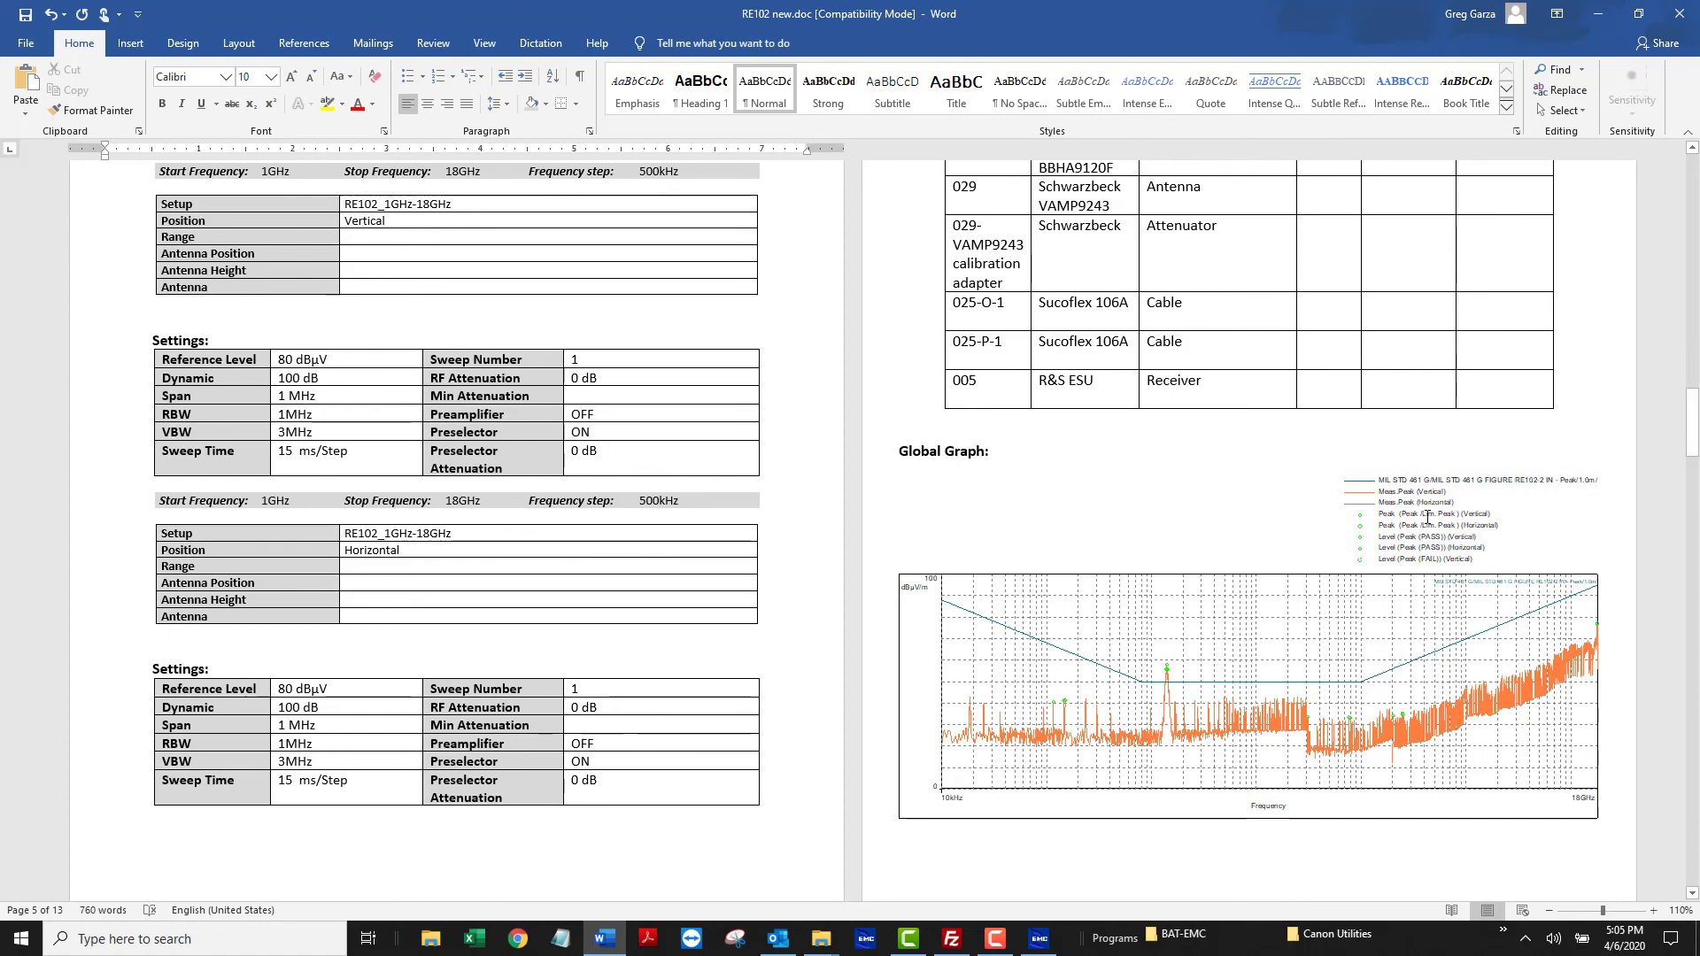
scroll(1368, 561, "down", 10)
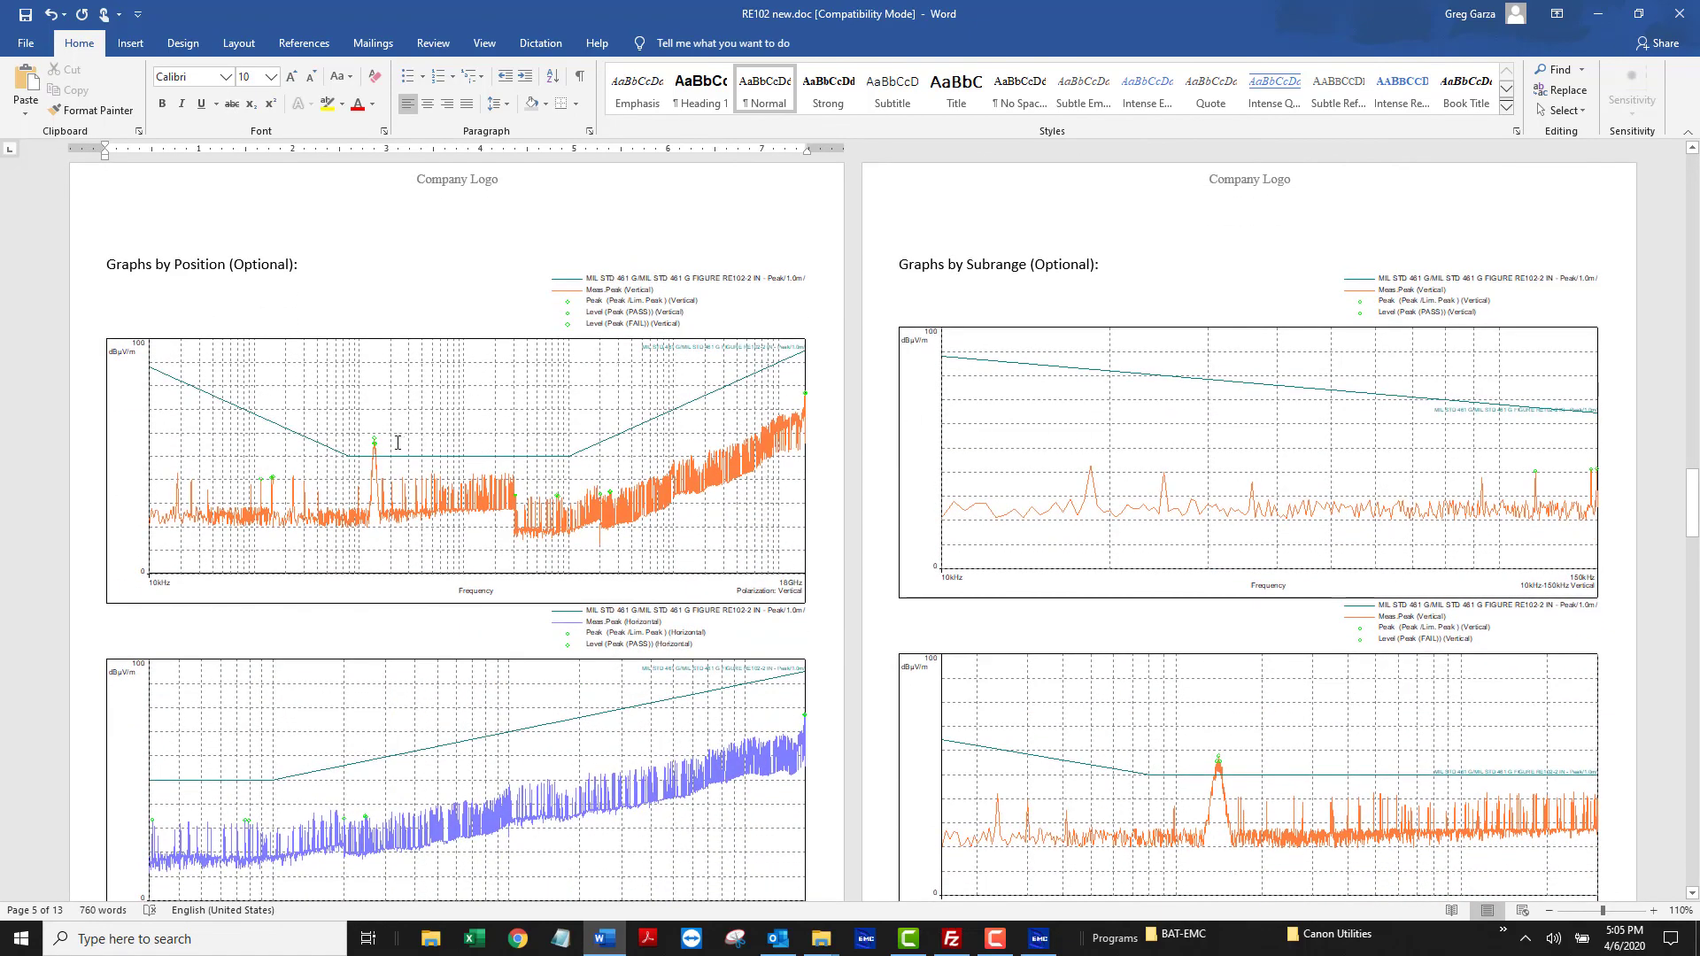
scroll(1019, 711, "down", 8)
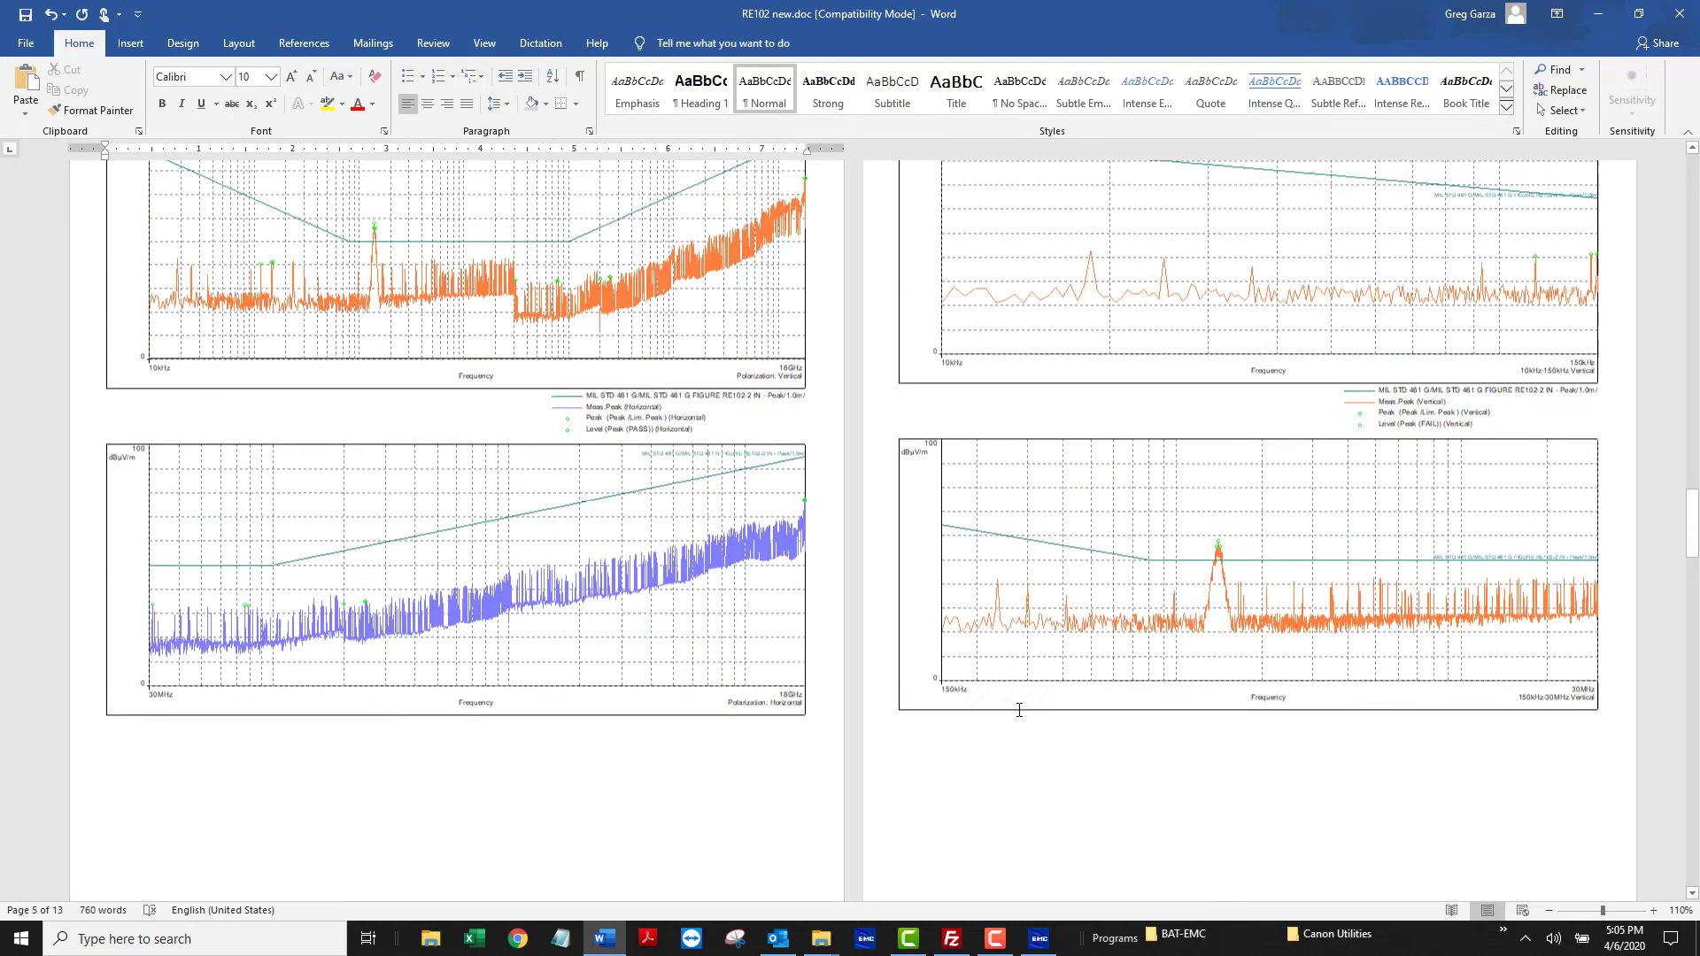
scroll(1019, 711, "down", 7)
scroll(1020, 710, "up", 8)
scroll(1020, 716, "up", 10)
scroll(1019, 710, "up", 10)
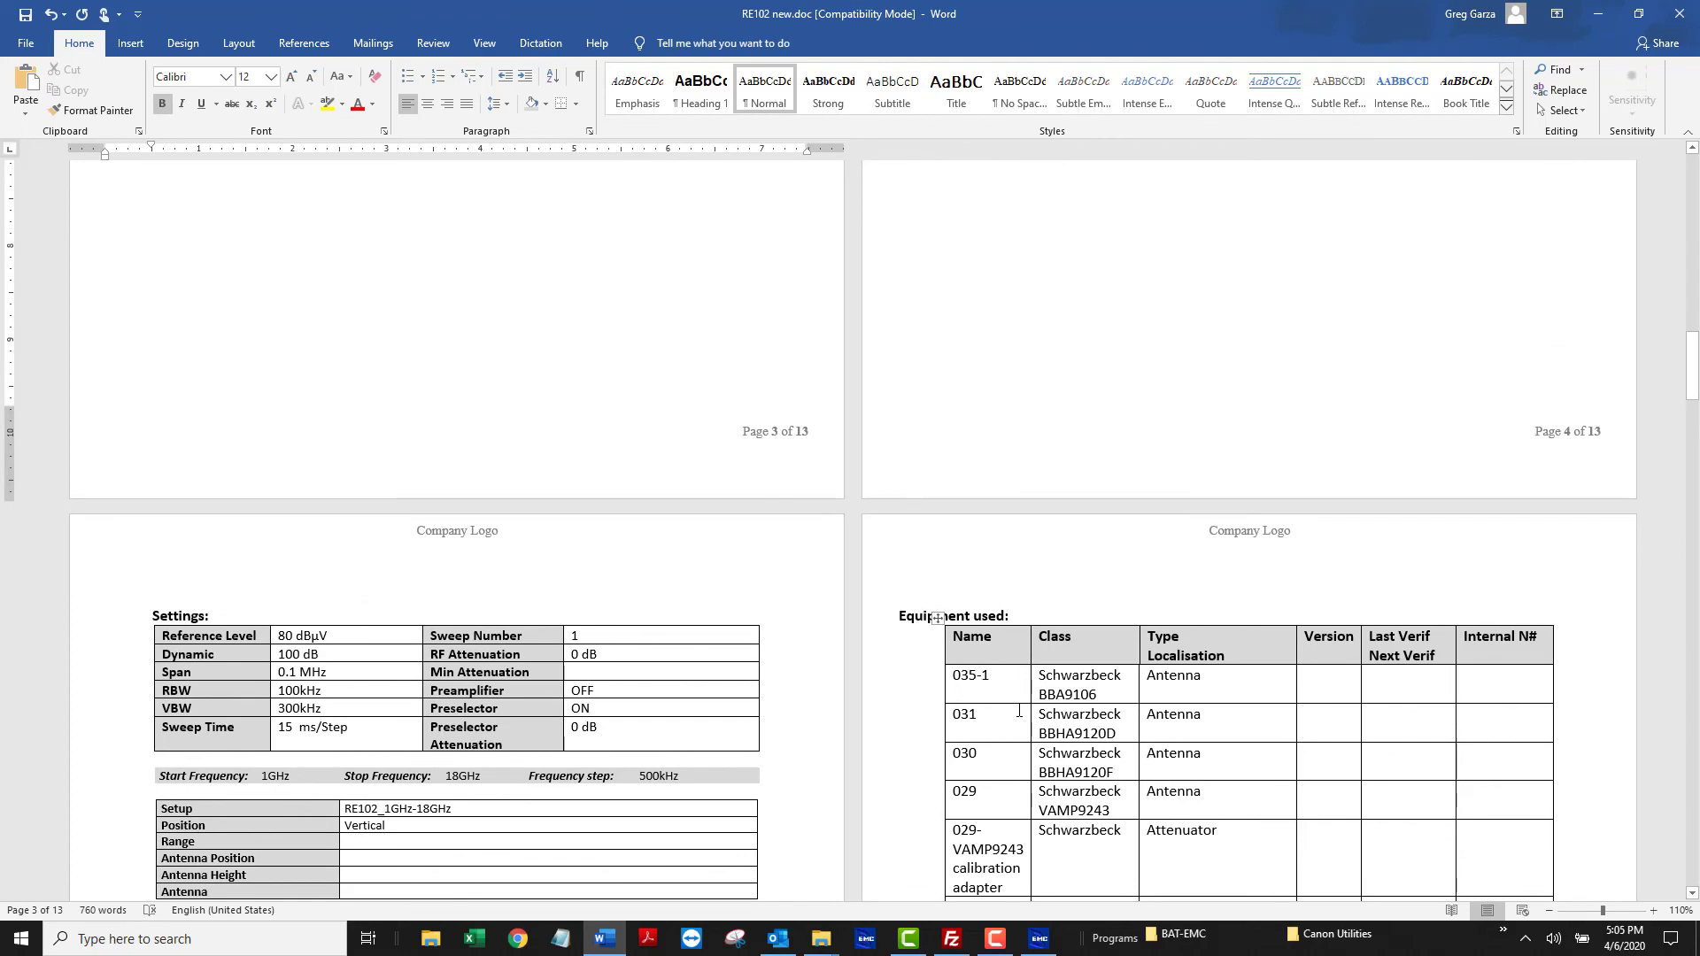
scroll(1019, 711, "up", 8)
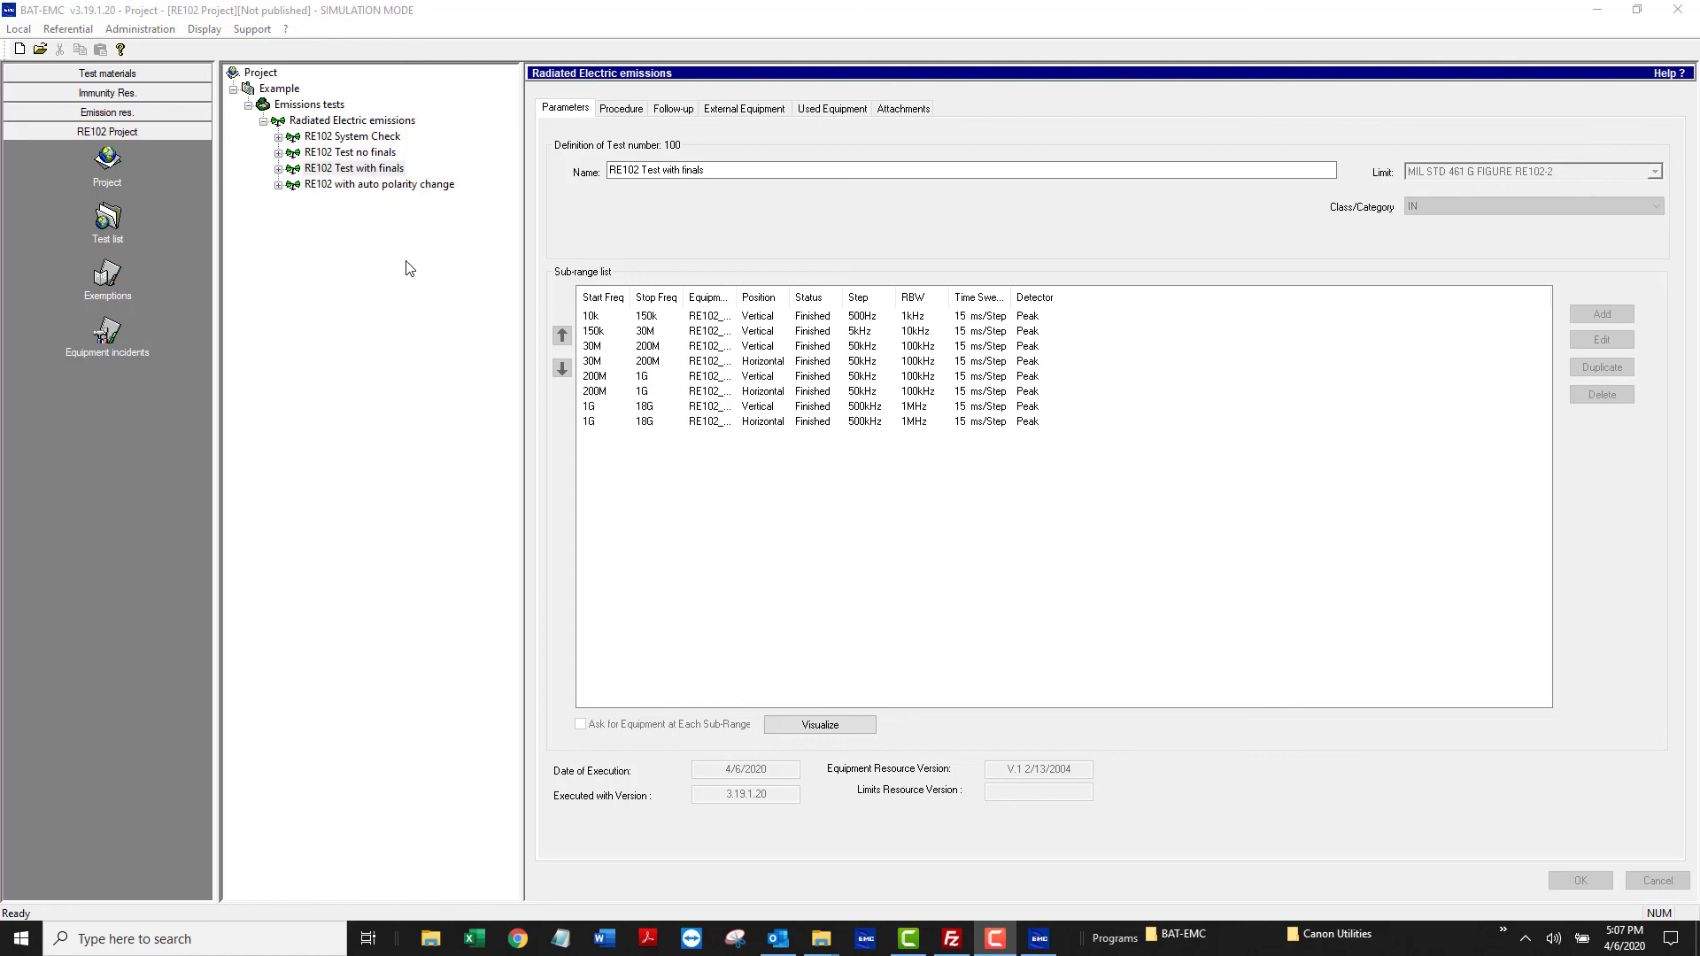
Duplicate the RE102 with auto polarity change test in BAT-EMC and rename the copy RE102 with auto polarity change antenna position 2
left_click(352, 184)
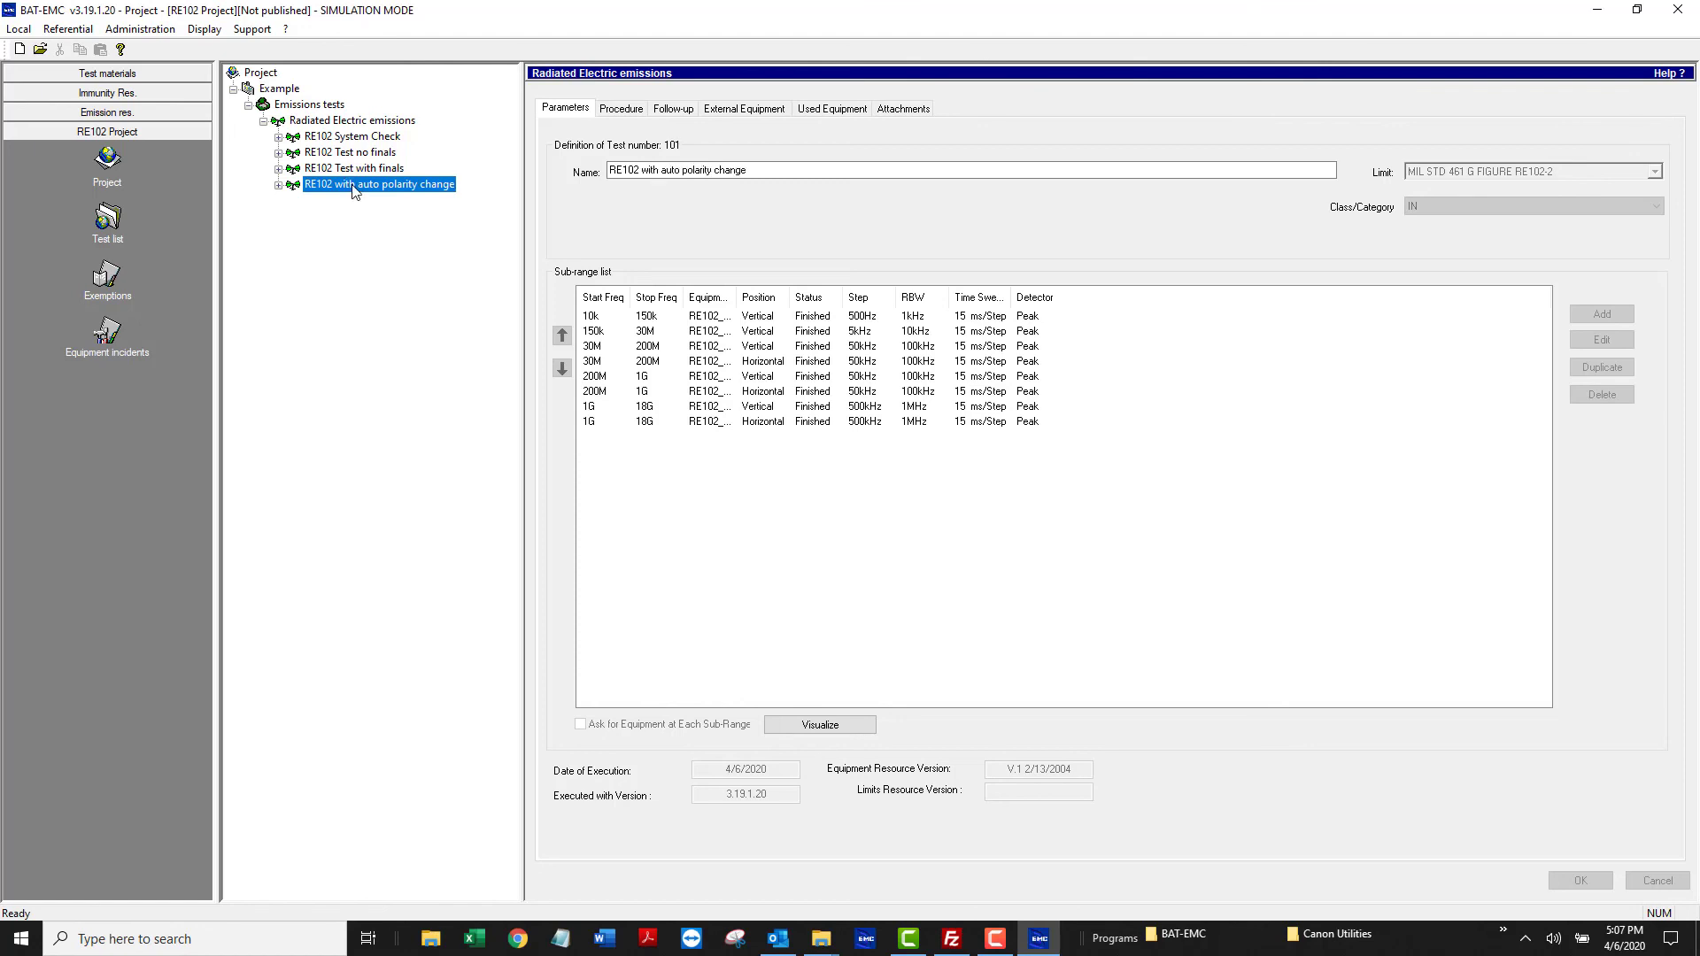
right_click(353, 184)
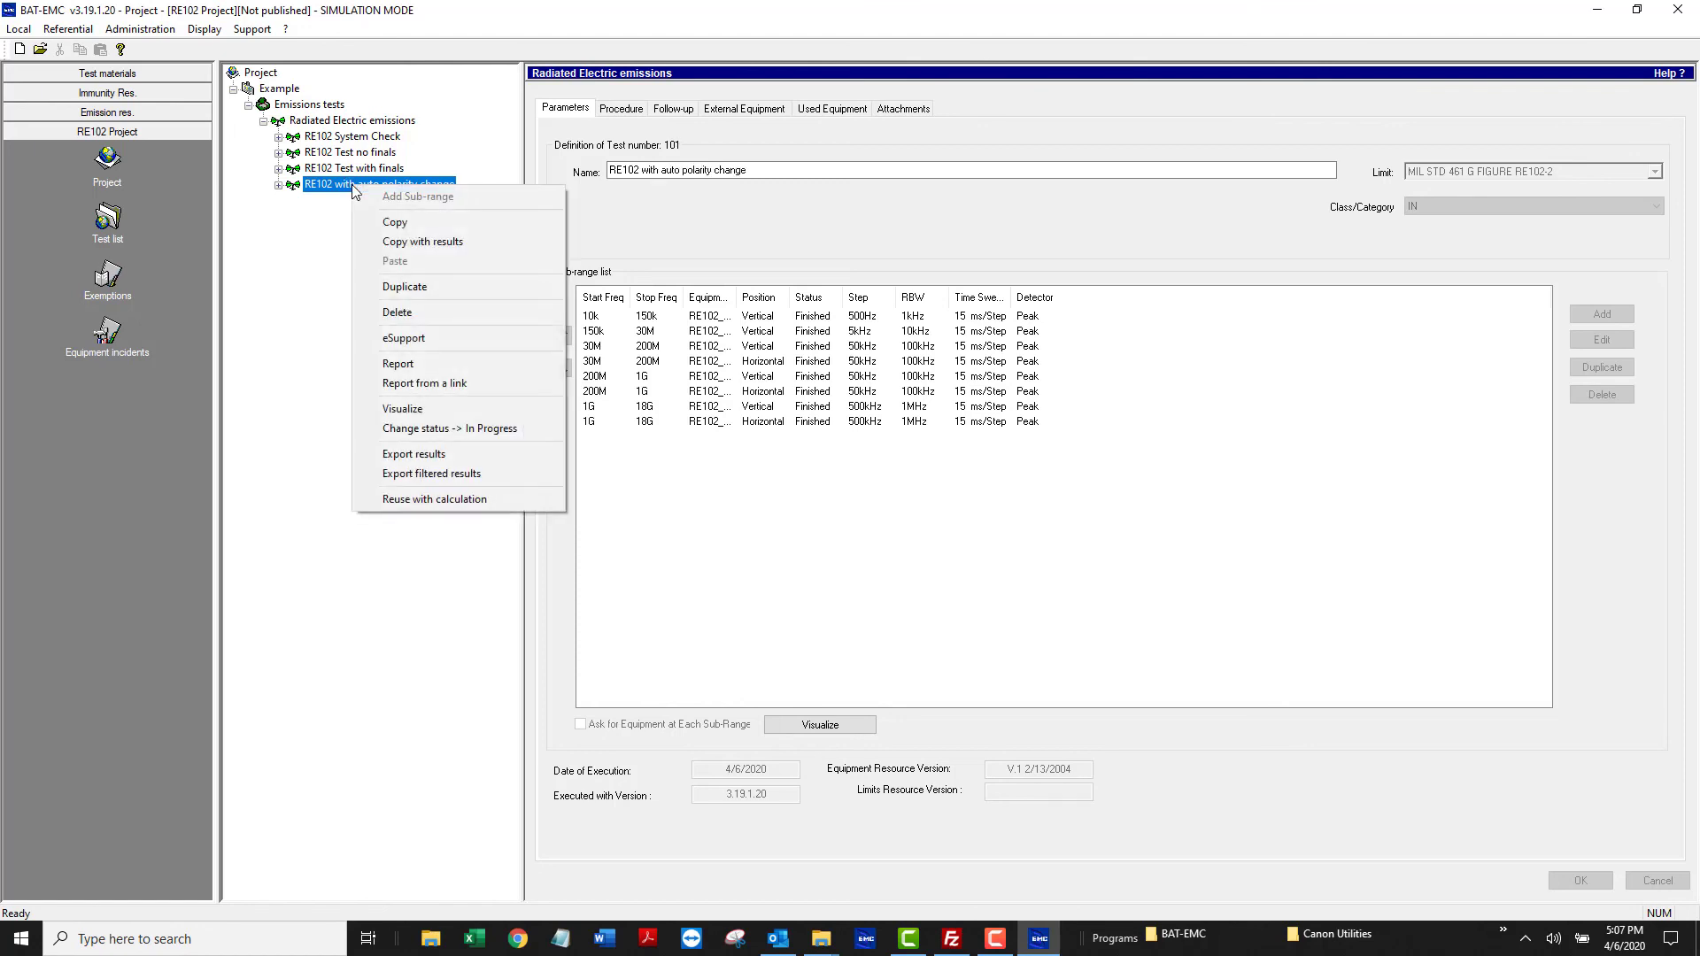
left_click(407, 288)
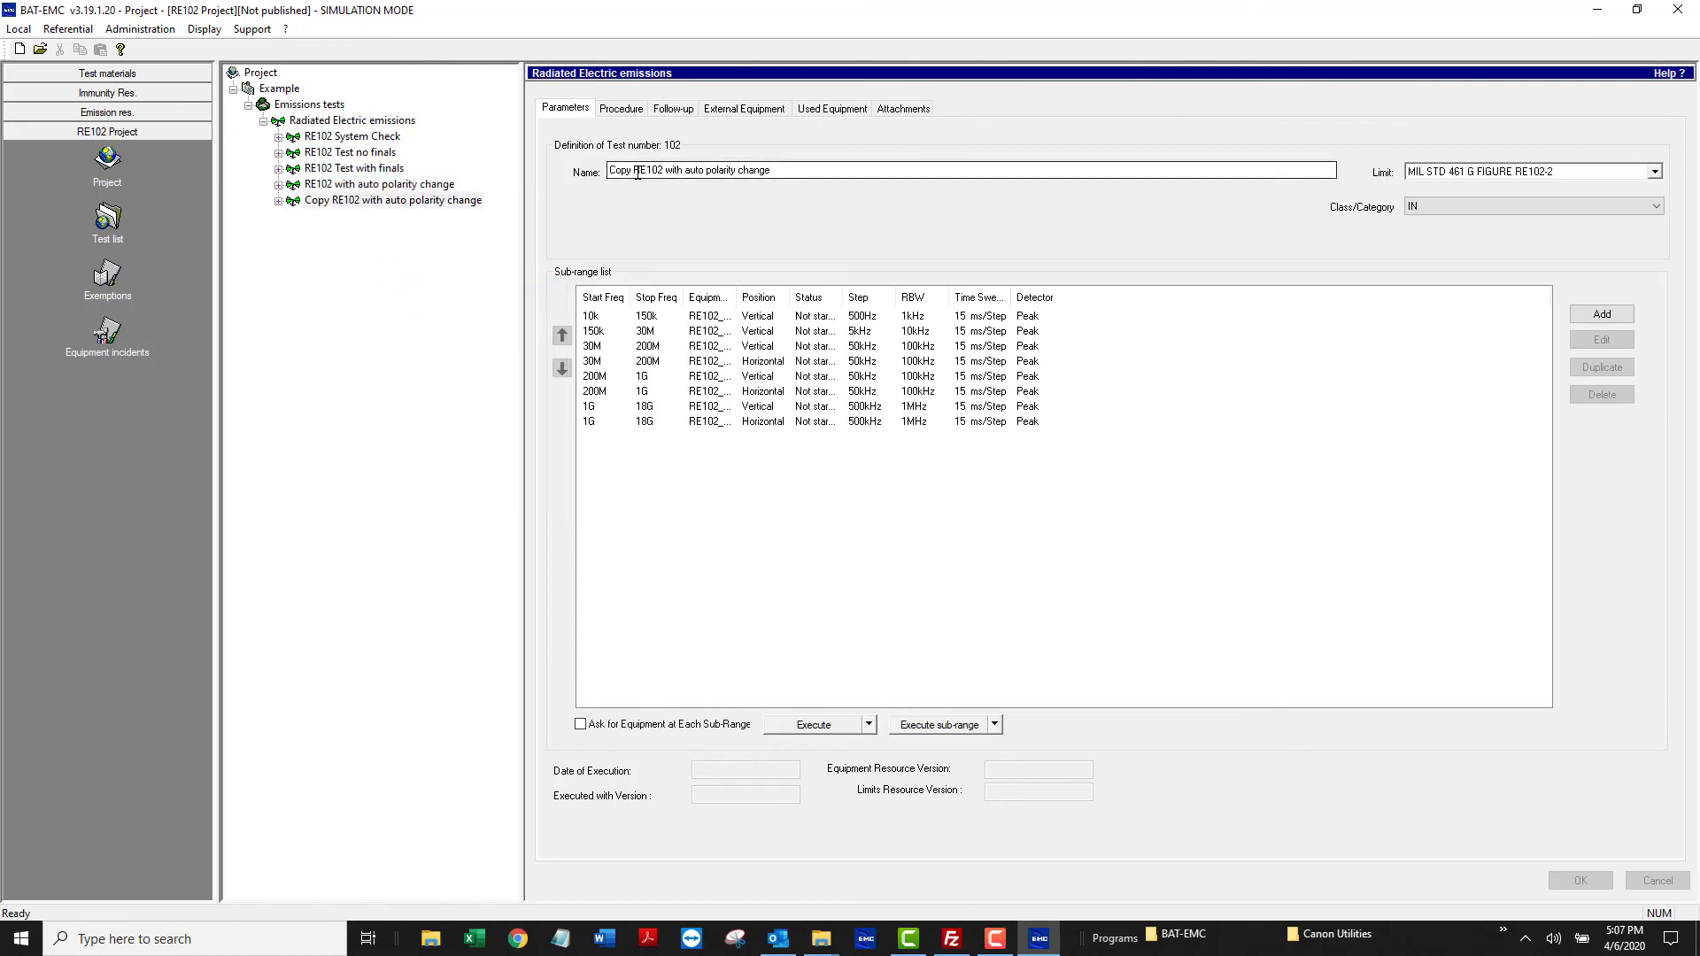
left_click_drag(609, 172, 634, 172)
key("BackSpace")
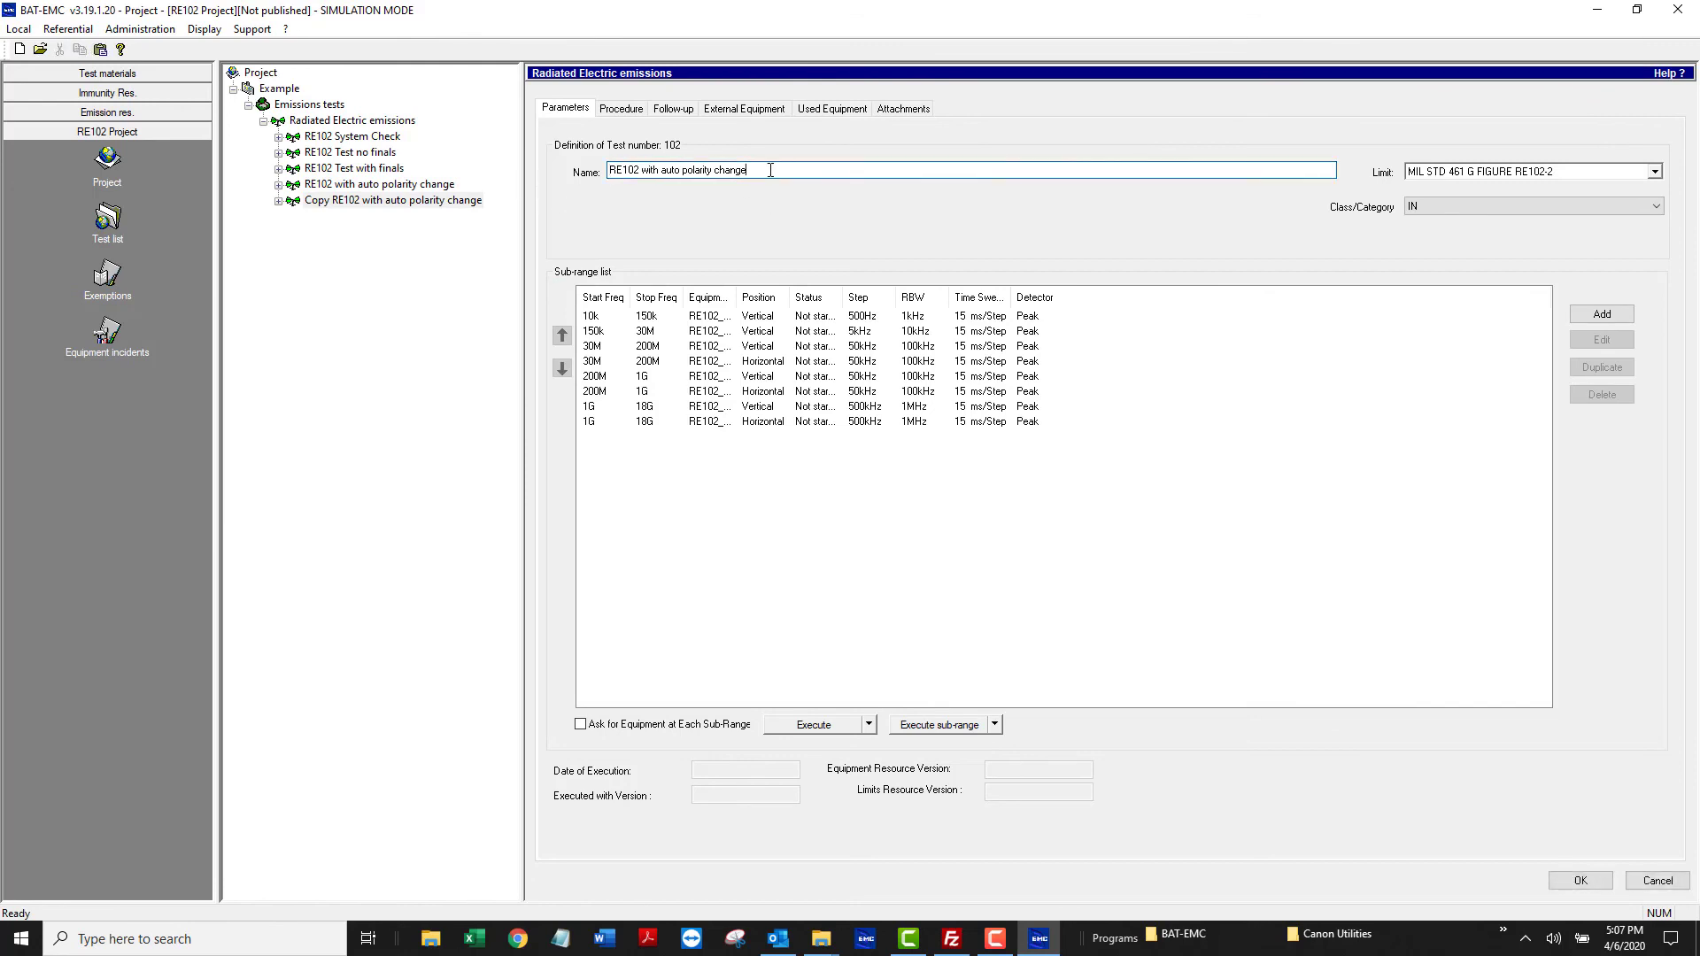
type("antenna position 2")
left_click(1579, 881)
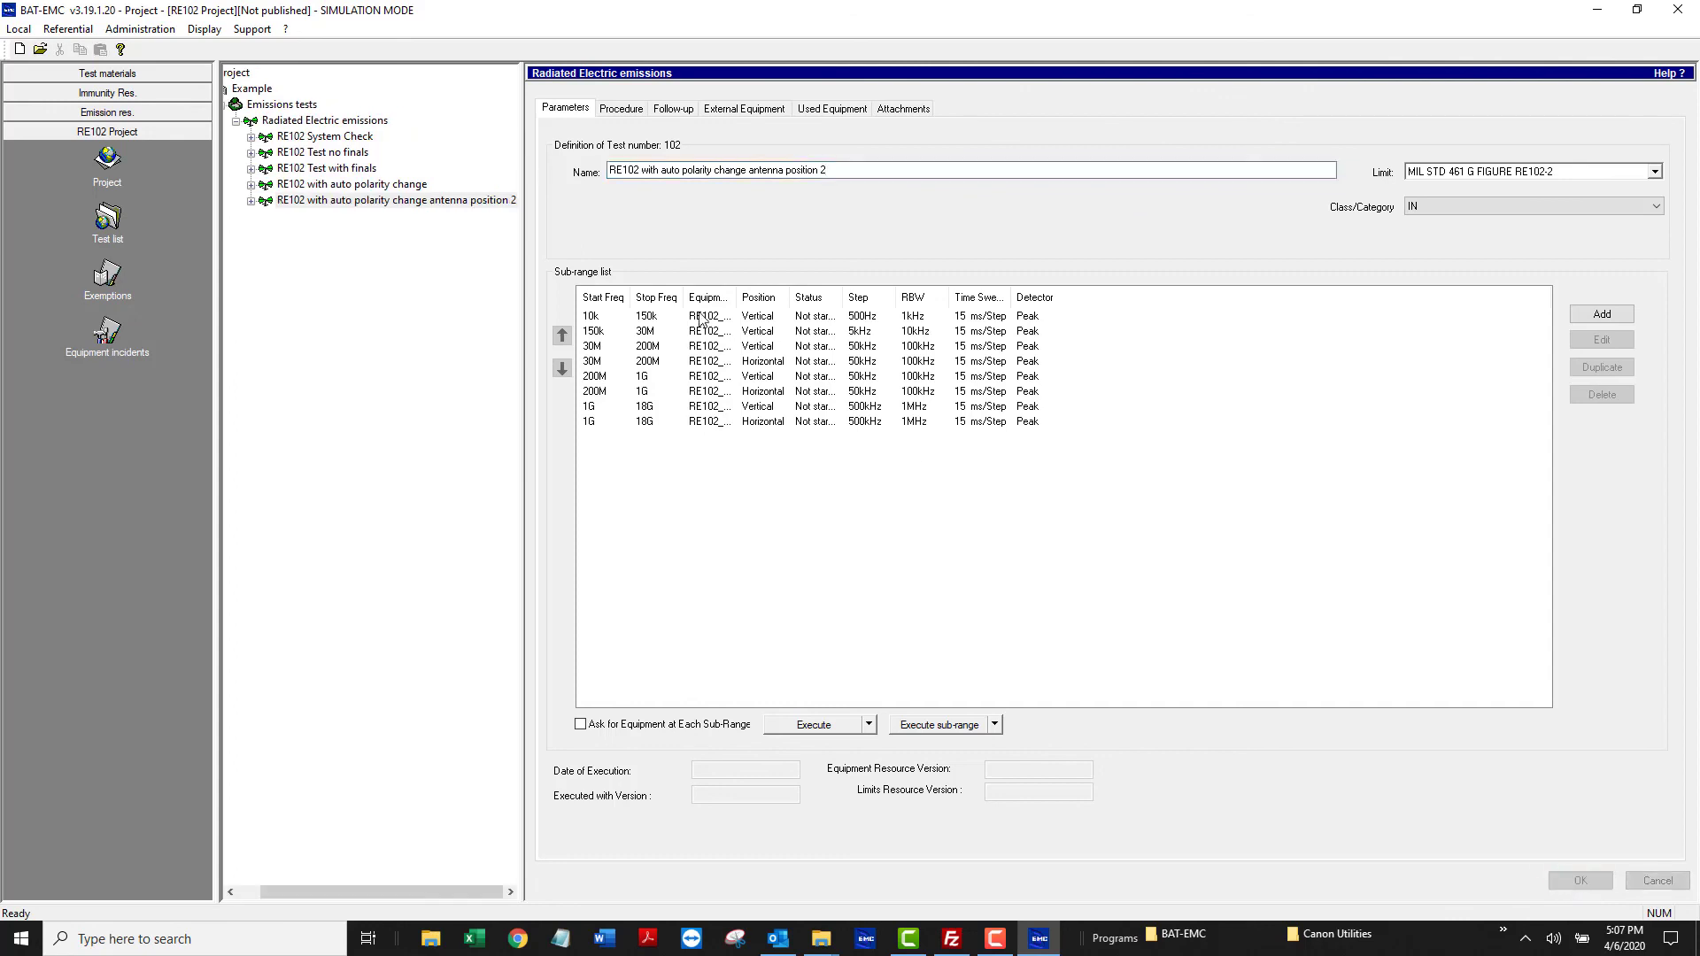